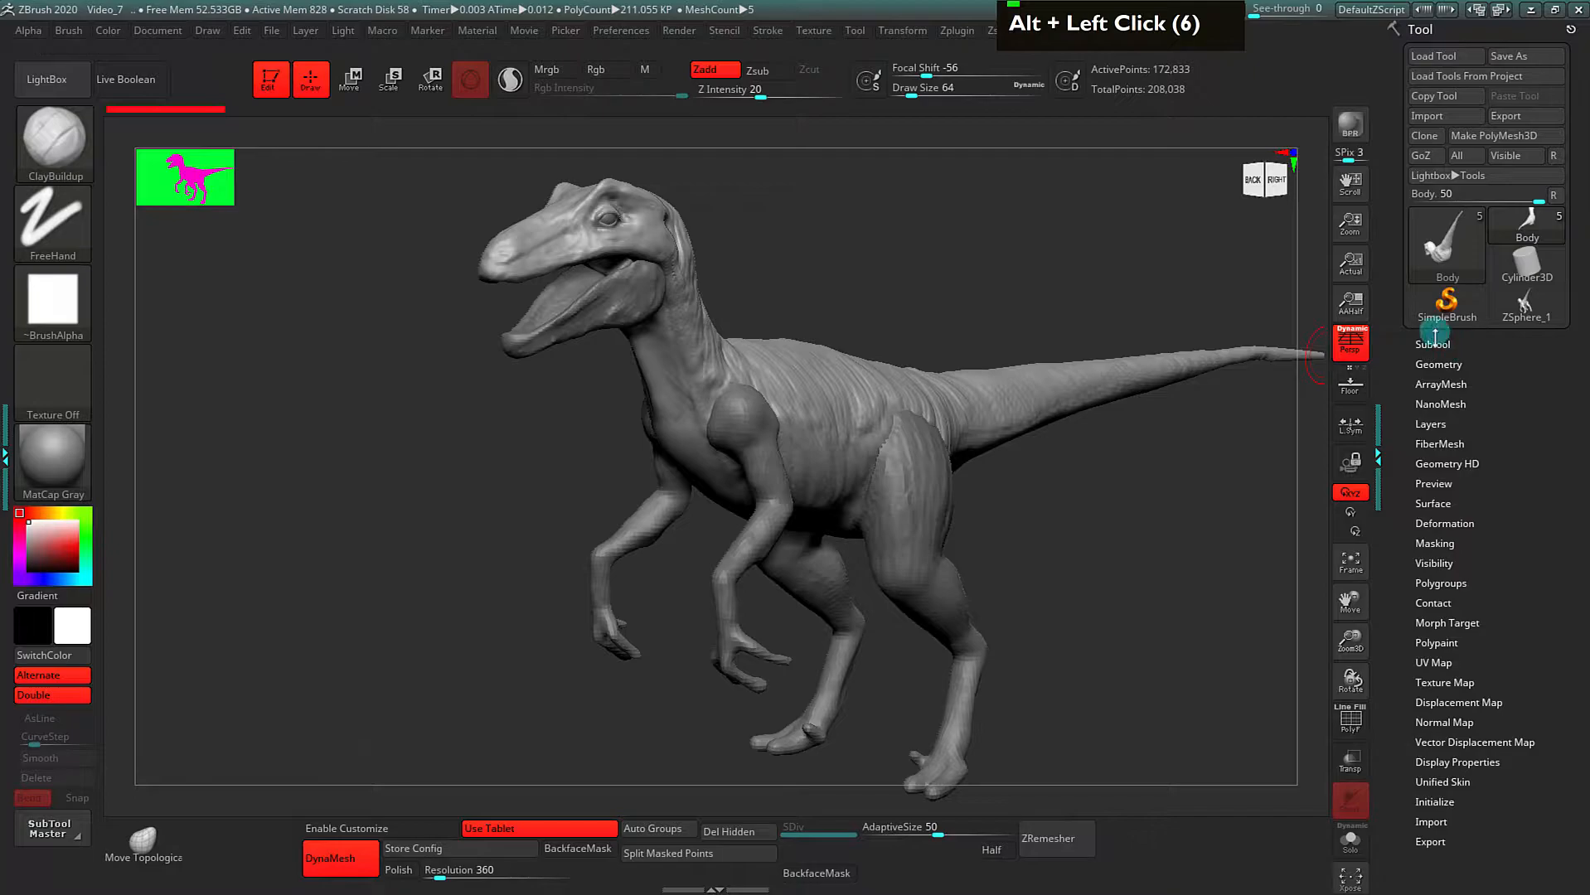
# Step: Show the subtool list and make the Body subtool active
pyautogui.moveTo(1470, 471)
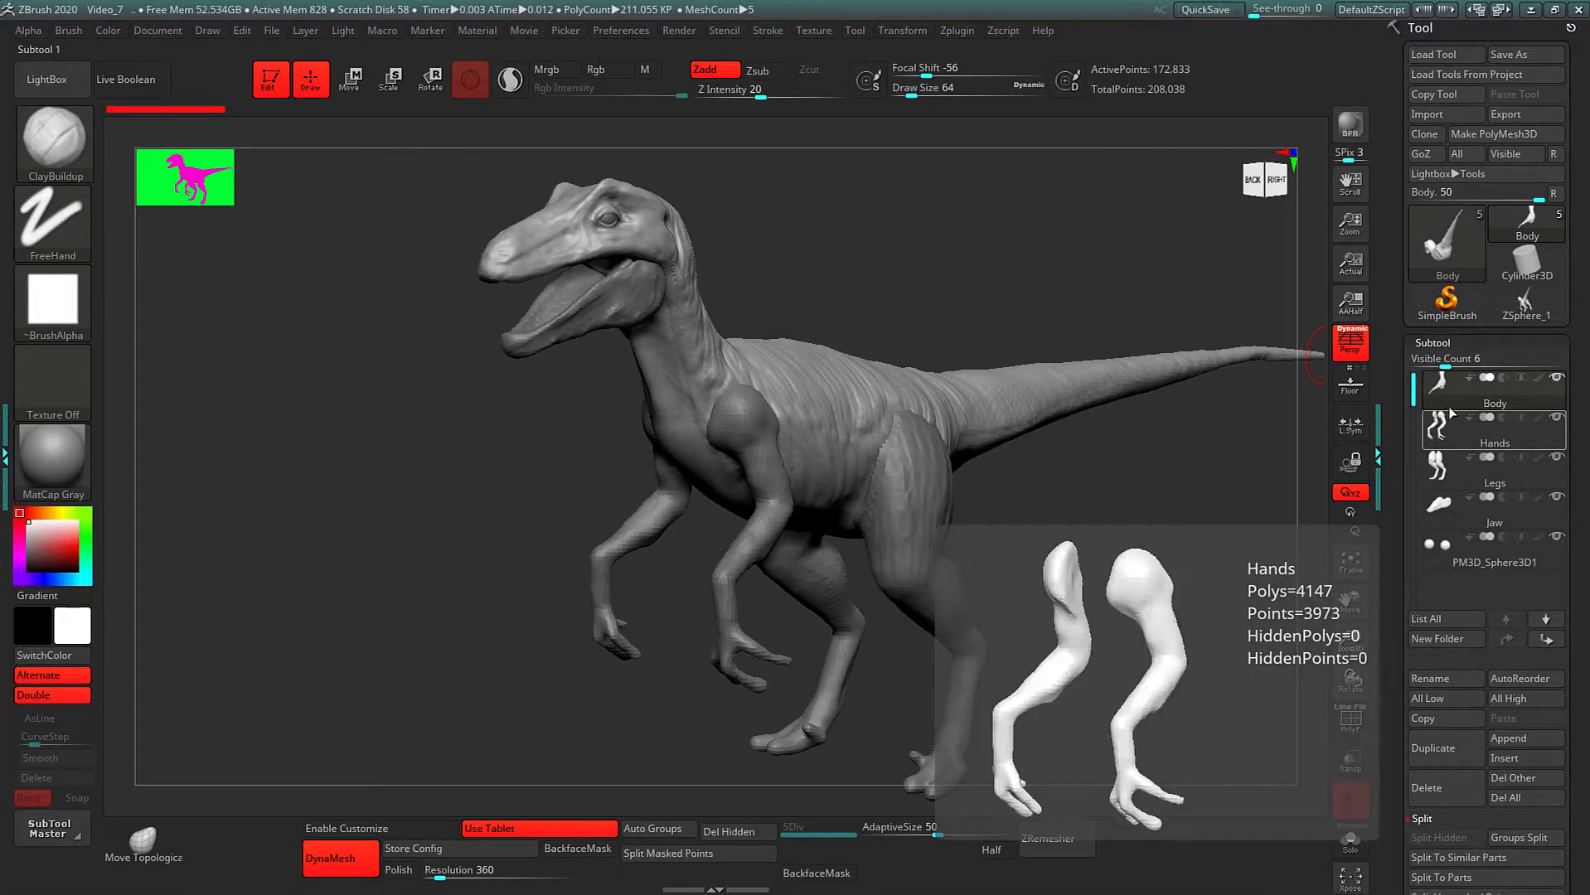
pyautogui.moveTo(1442, 396)
pyautogui.moveTo(1402, 437); pyautogui.dragTo(1400, 382)
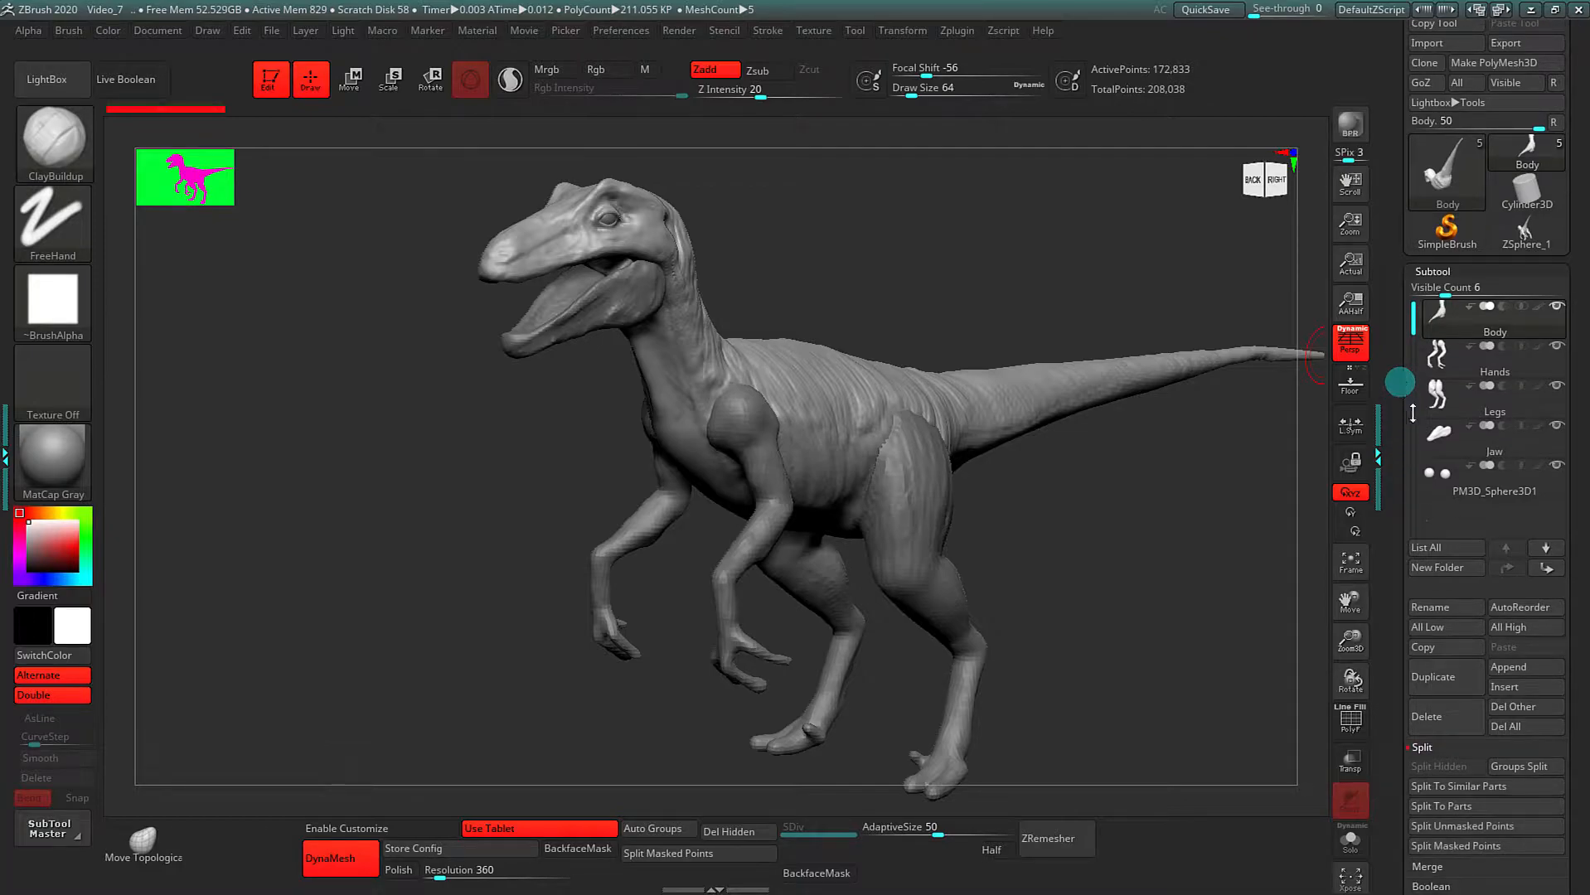
pyautogui.click(1446, 356)
pyautogui.moveTo(1450, 361)
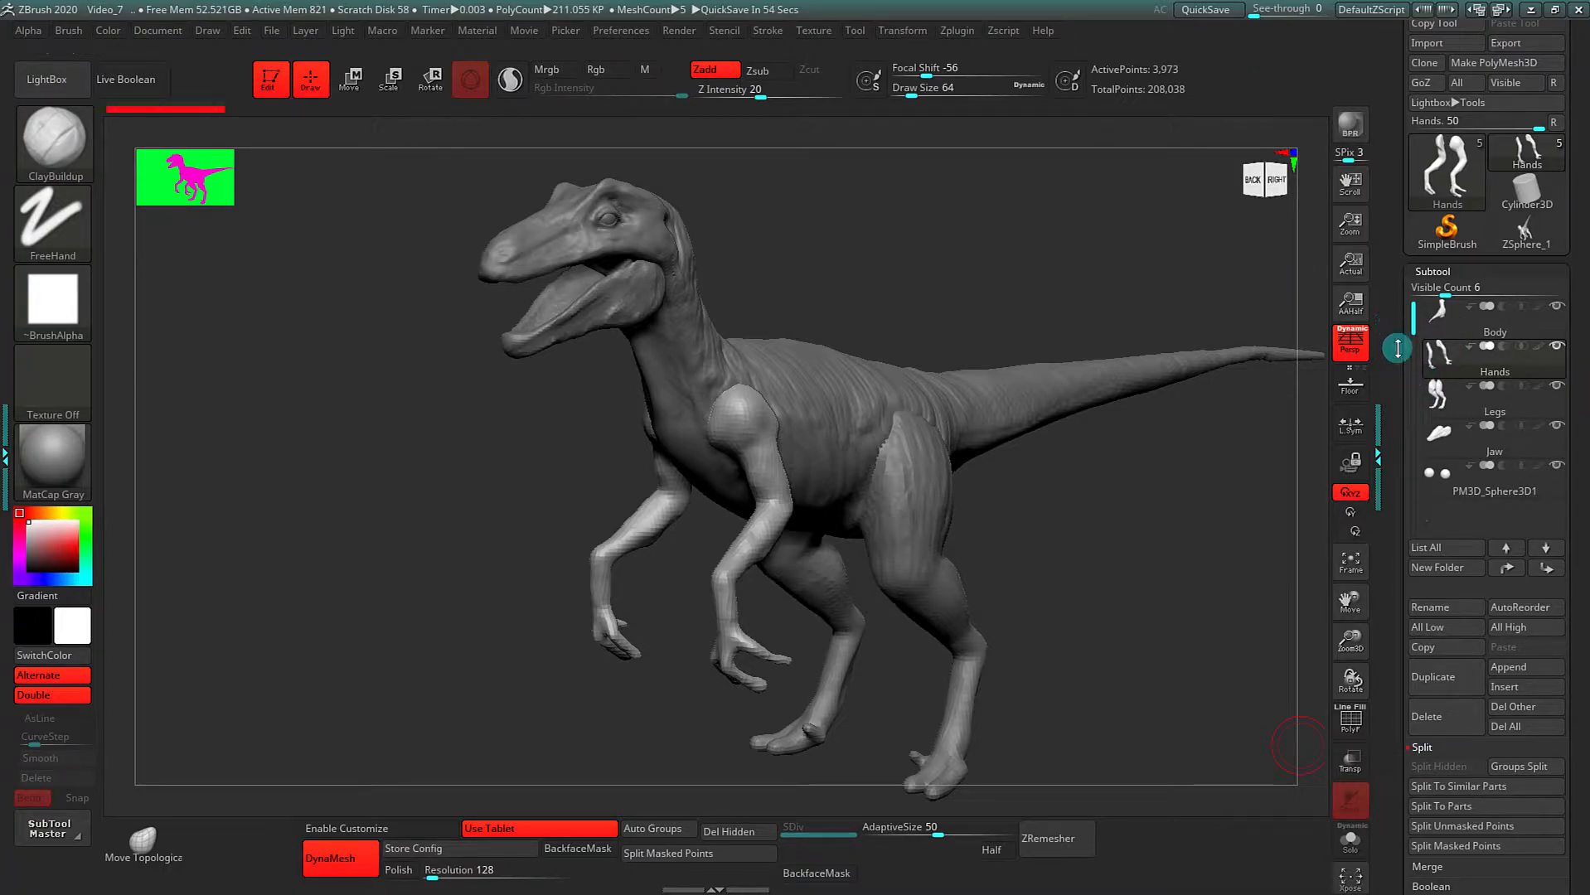
pyautogui.moveTo(1396, 350); pyautogui.dragTo(1392, 300)
pyautogui.click(1443, 286)
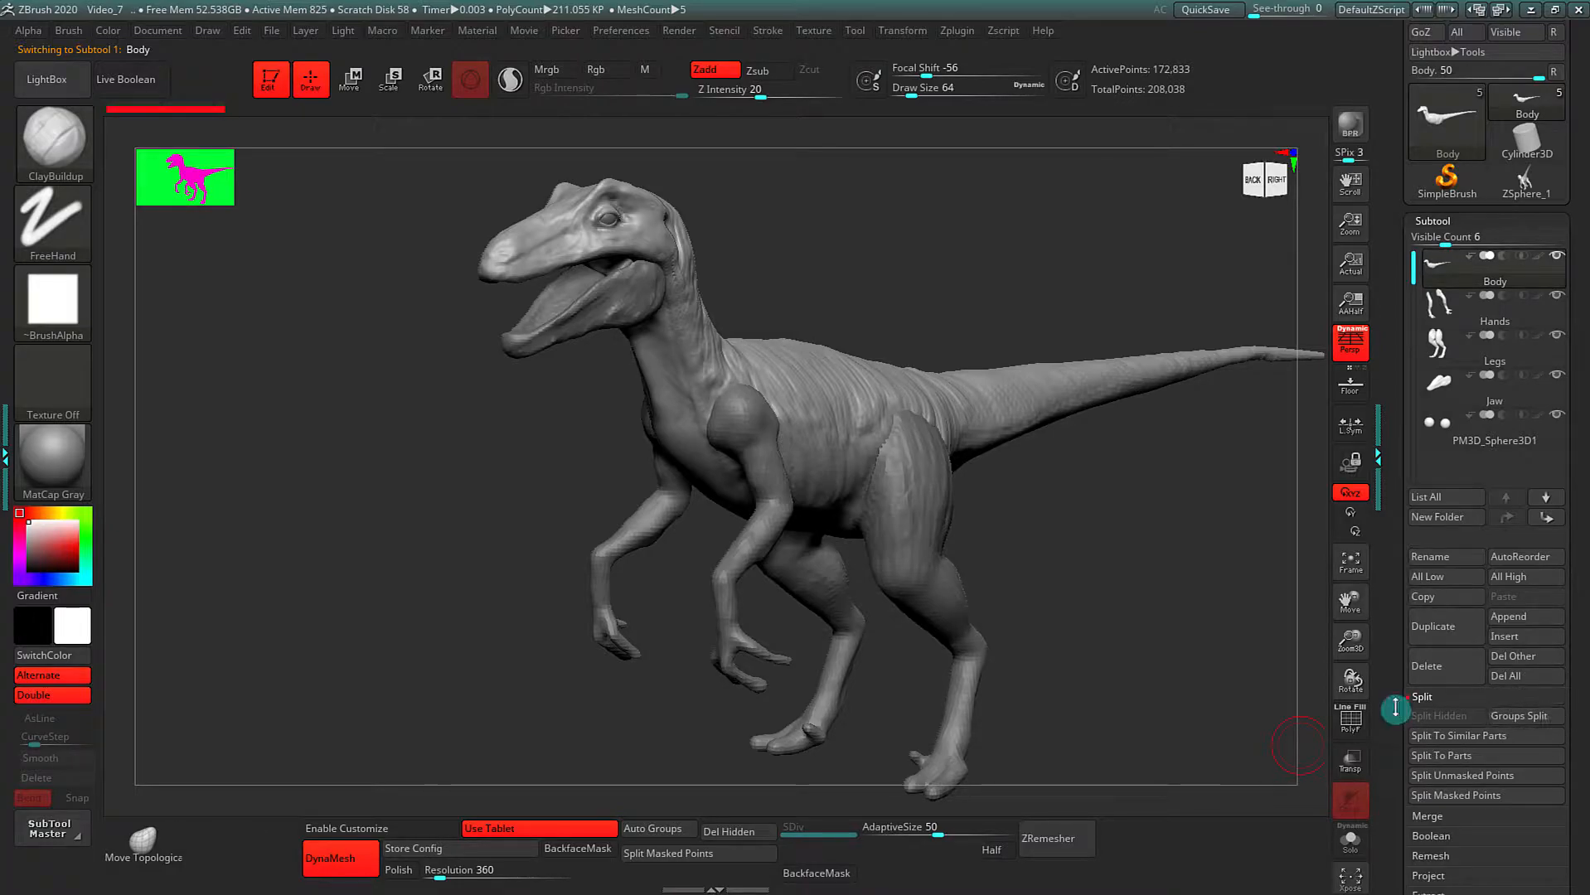
# Step: Merge the Hands and Legs subtools down into the Body subtool, accepting the non-undoable operation
pyautogui.moveTo(1395, 711); pyautogui.dragTo(1395, 609)
pyautogui.click(1437, 703)
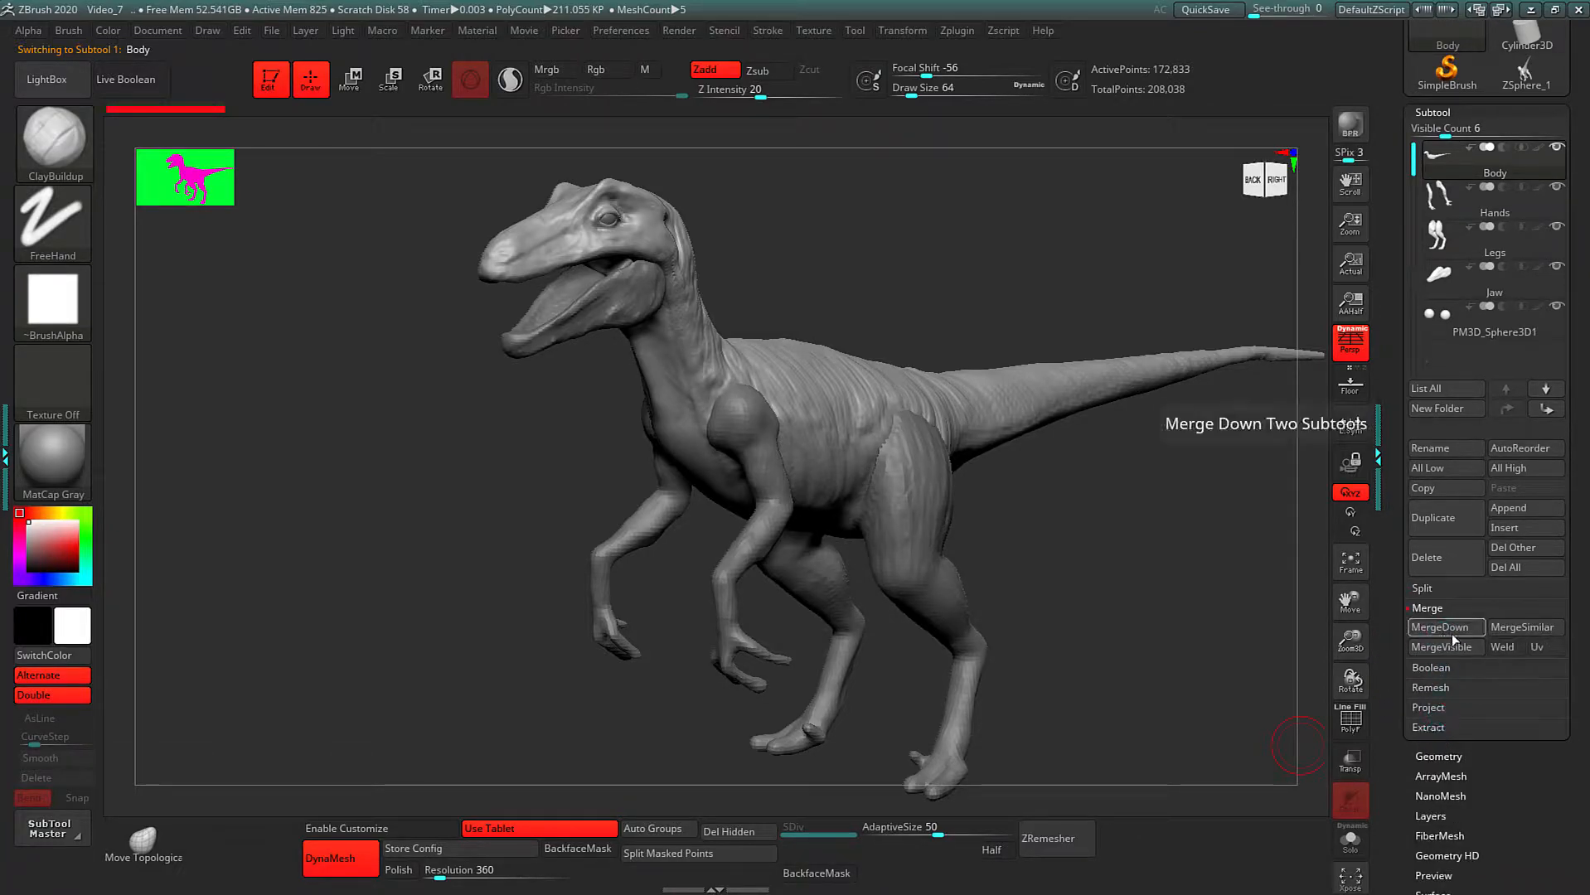
pyautogui.click(1451, 631)
pyautogui.click(1296, 667)
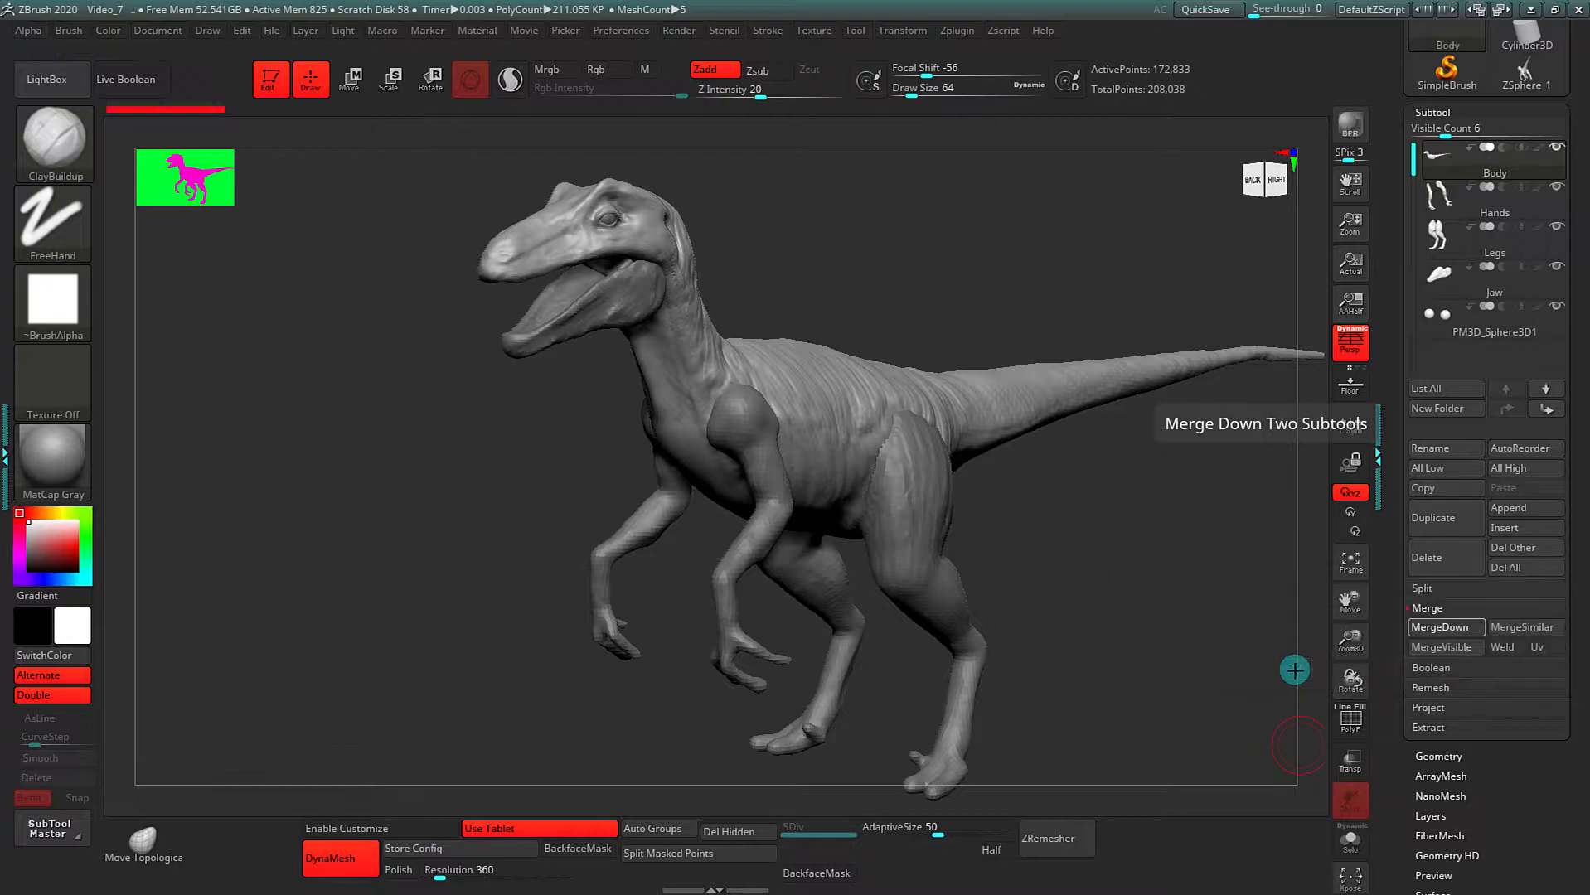
pyautogui.click(1459, 626)
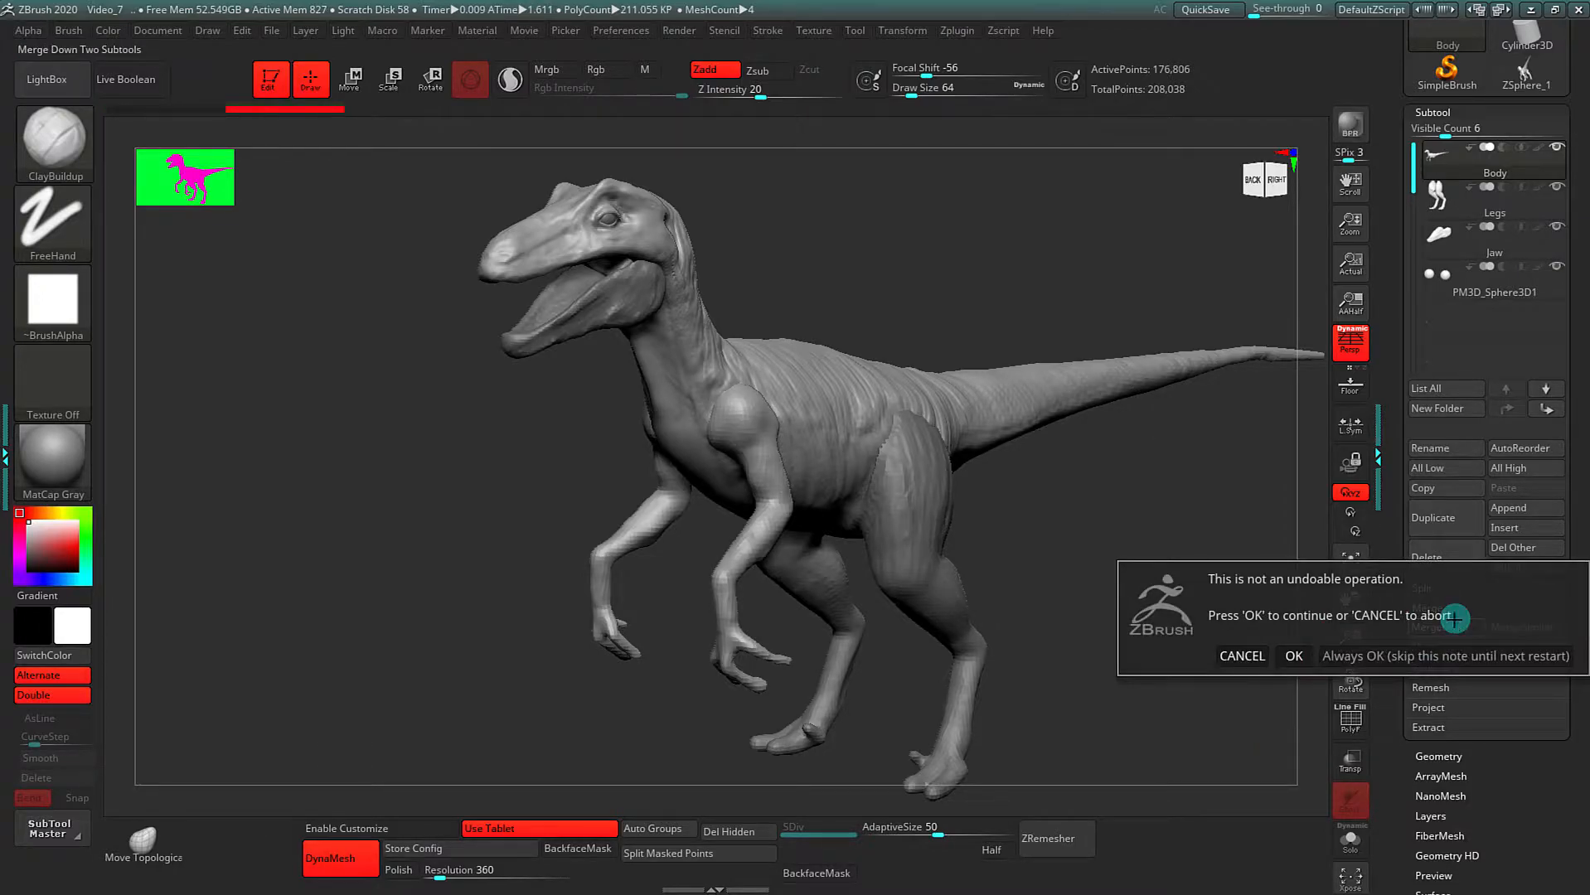
pyautogui.click(1294, 654)
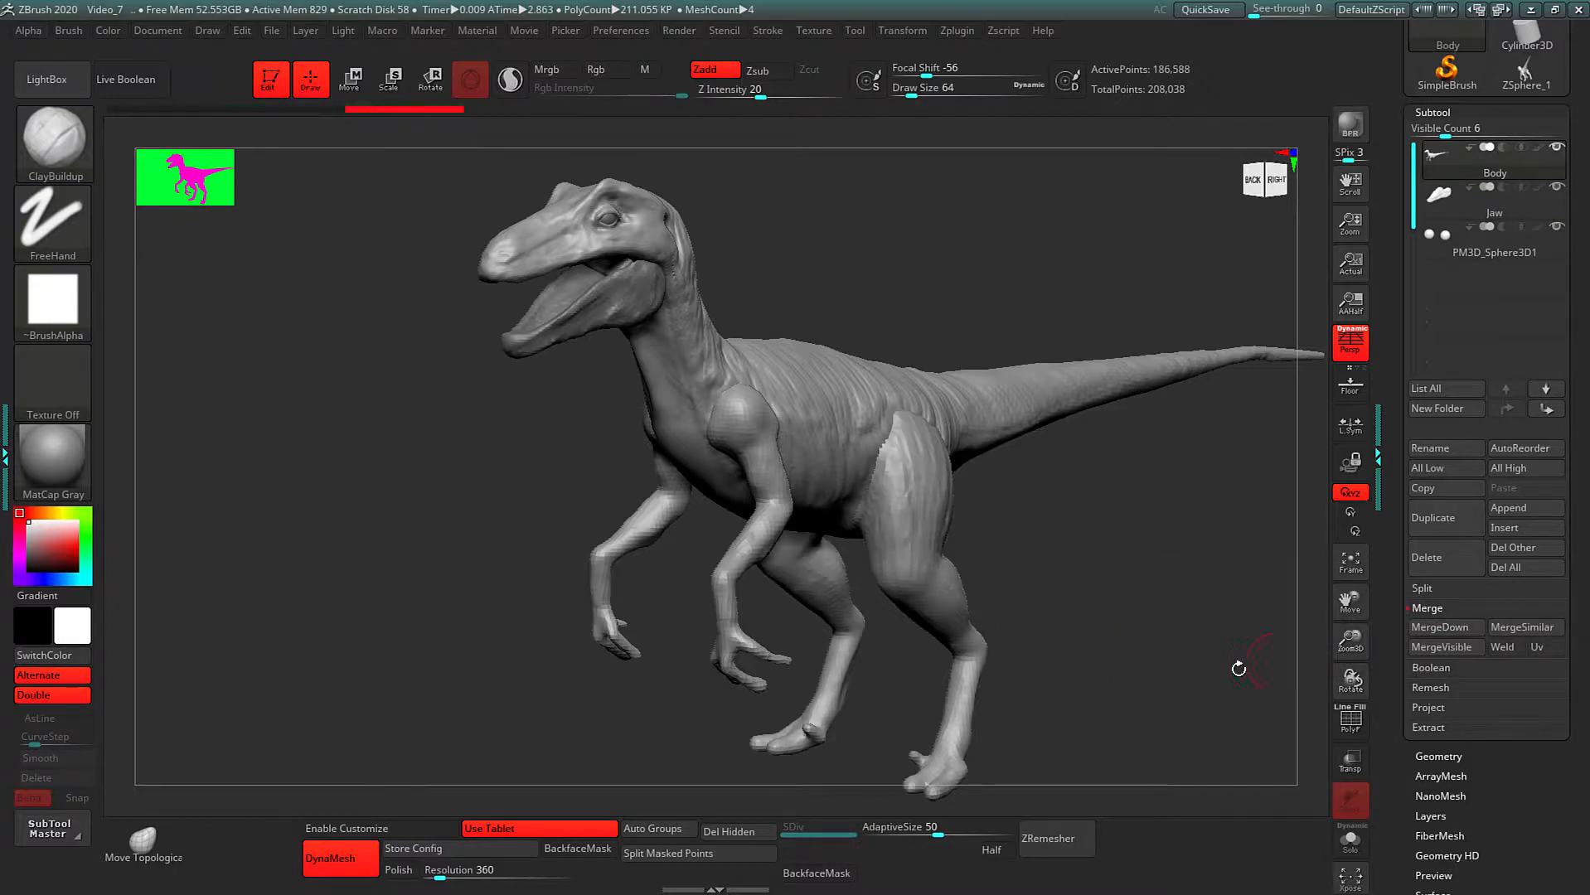
# Step: Remesh the merged body with DynaMesh to fuse the arms and legs into one surface
pyautogui.keyDown('alt'); pyautogui.moveTo(1197, 636); pyautogui.dragTo(1077, 513); pyautogui.keyUp('alt')
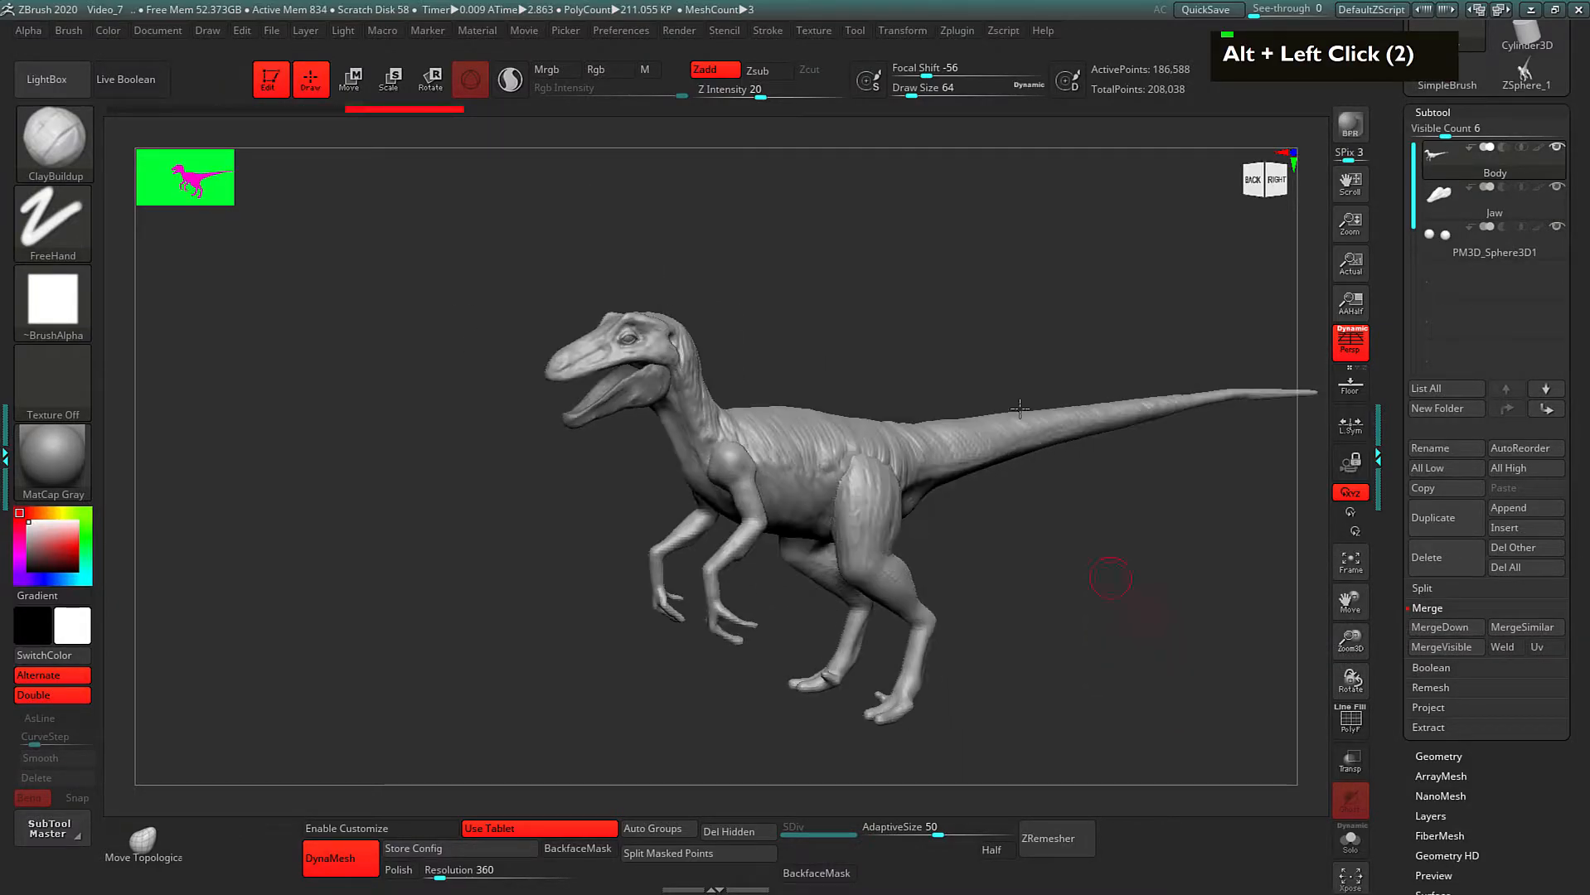
pyautogui.press('ctrl')
pyautogui.keyDown('ctrl'); pyautogui.click(895, 228); pyautogui.keyUp('ctrl')
pyautogui.keyDown('alt'); pyautogui.moveTo(883, 319); pyautogui.dragTo(943, 285); pyautogui.keyUp('alt')
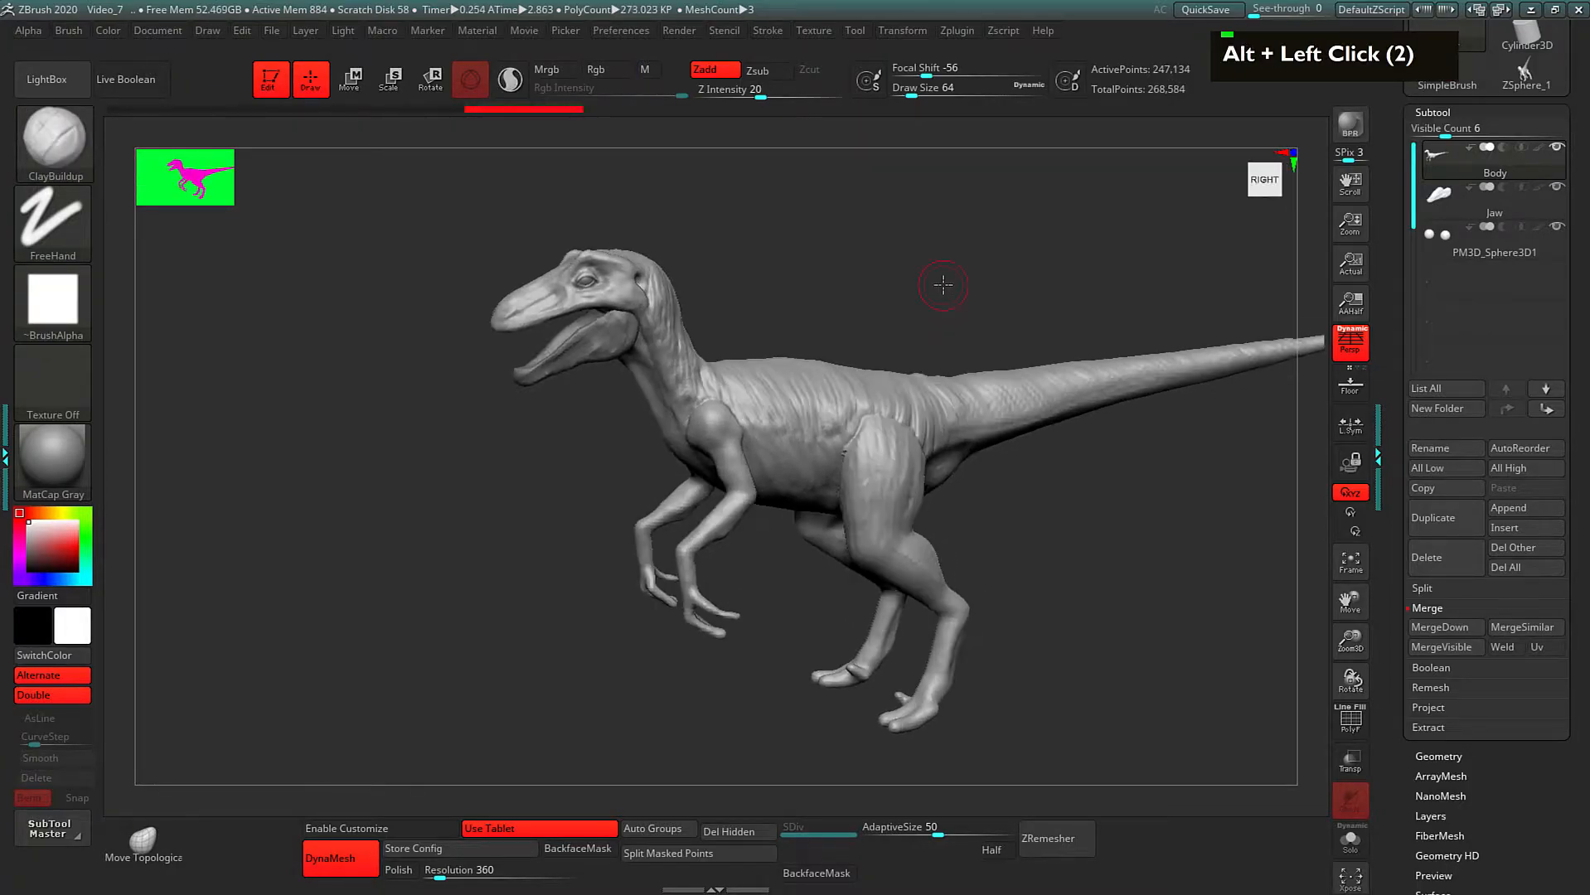
# Step: Smooth the joins where the thigh and the shoulder meet the torso
pyautogui.press('shift')
pyautogui.moveTo(862, 433)
pyautogui.keyDown('shift'); pyautogui.mouseDown()
pyautogui.moveTo(862, 419)
pyautogui.moveTo(726, 401)
pyautogui.mouseUp(); pyautogui.keyUp('shift')
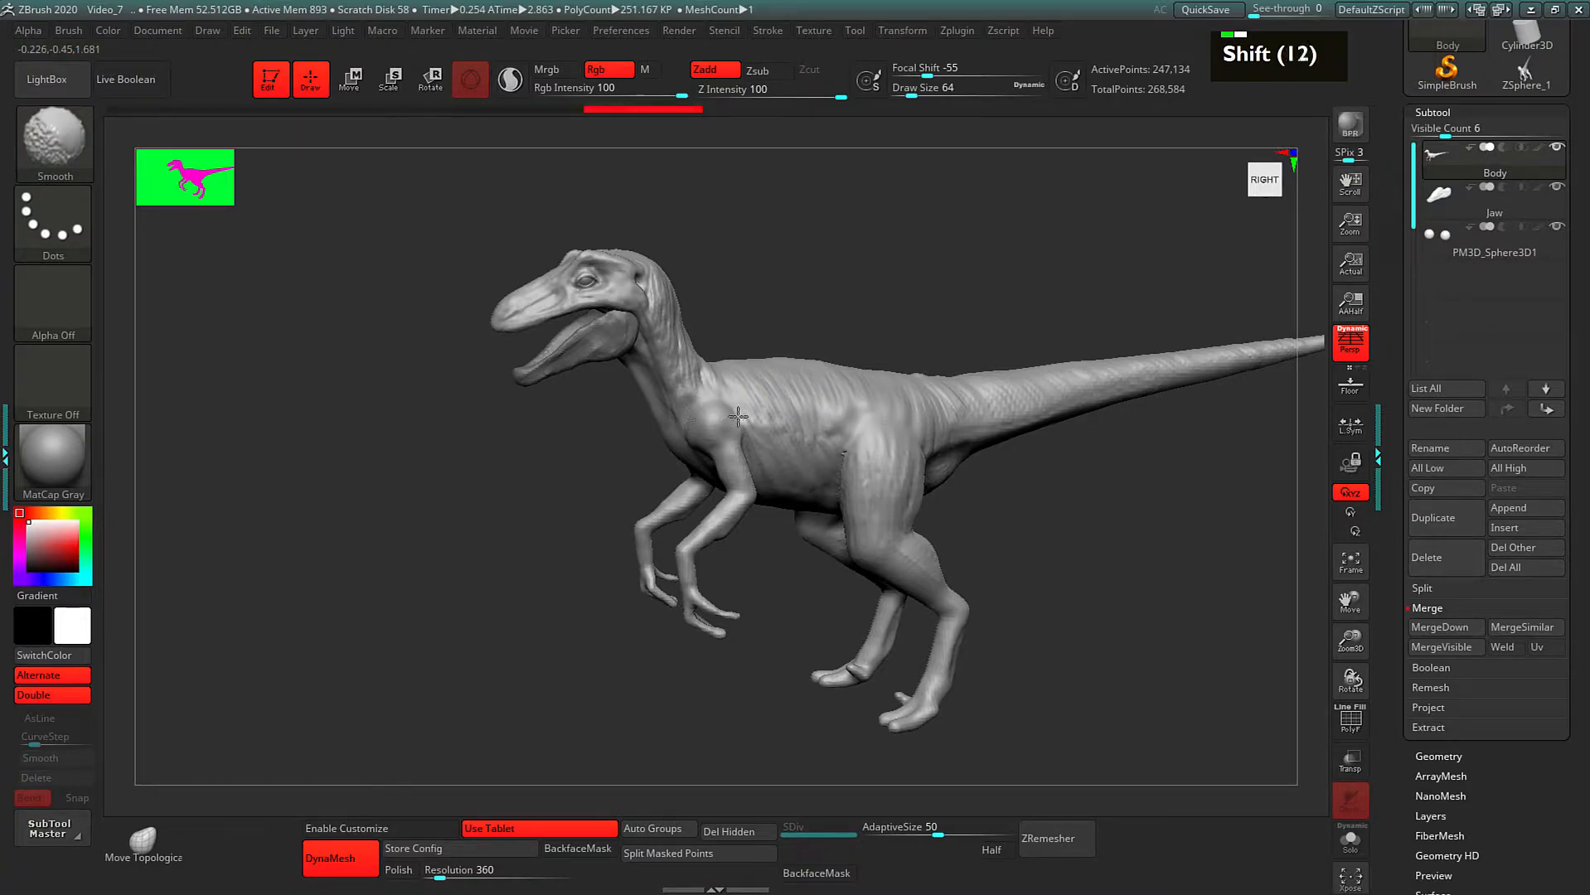
pyautogui.moveTo(922, 283)
pyautogui.keyDown('alt'); pyautogui.mouseDown()
pyautogui.moveTo(898, 294)
pyautogui.moveTo(915, 270)
pyautogui.moveTo(916, 287)
pyautogui.moveTo(892, 292)
pyautogui.mouseUp(); pyautogui.keyUp('alt')
# Step: Set the ClayBuildup draw size to 38 and build up muscle forms around the shoulder and upper arm
pyautogui.press('space')
pyautogui.moveTo(767, 413); pyautogui.dragTo(771, 468)
pyautogui.moveTo(782, 421)
pyautogui.mouseDown()
pyautogui.moveTo(777, 464)
pyautogui.moveTo(796, 466)
pyautogui.mouseUp()
pyautogui.moveTo(807, 421)
pyautogui.mouseDown()
pyautogui.moveTo(808, 458)
pyautogui.moveTo(830, 462)
pyautogui.mouseUp()
pyautogui.moveTo(966, 312); pyautogui.dragTo(991, 302)
pyautogui.moveTo(970, 306)
pyautogui.keyDown('alt'); pyautogui.mouseDown()
pyautogui.moveTo(937, 274)
pyautogui.moveTo(978, 286)
pyautogui.mouseUp(); pyautogui.keyUp('alt')
pyautogui.moveTo(727, 397); pyautogui.dragTo(737, 422)
pyautogui.moveTo(732, 392); pyautogui.dragTo(785, 464)
pyautogui.moveTo(779, 427); pyautogui.dragTo(782, 460)
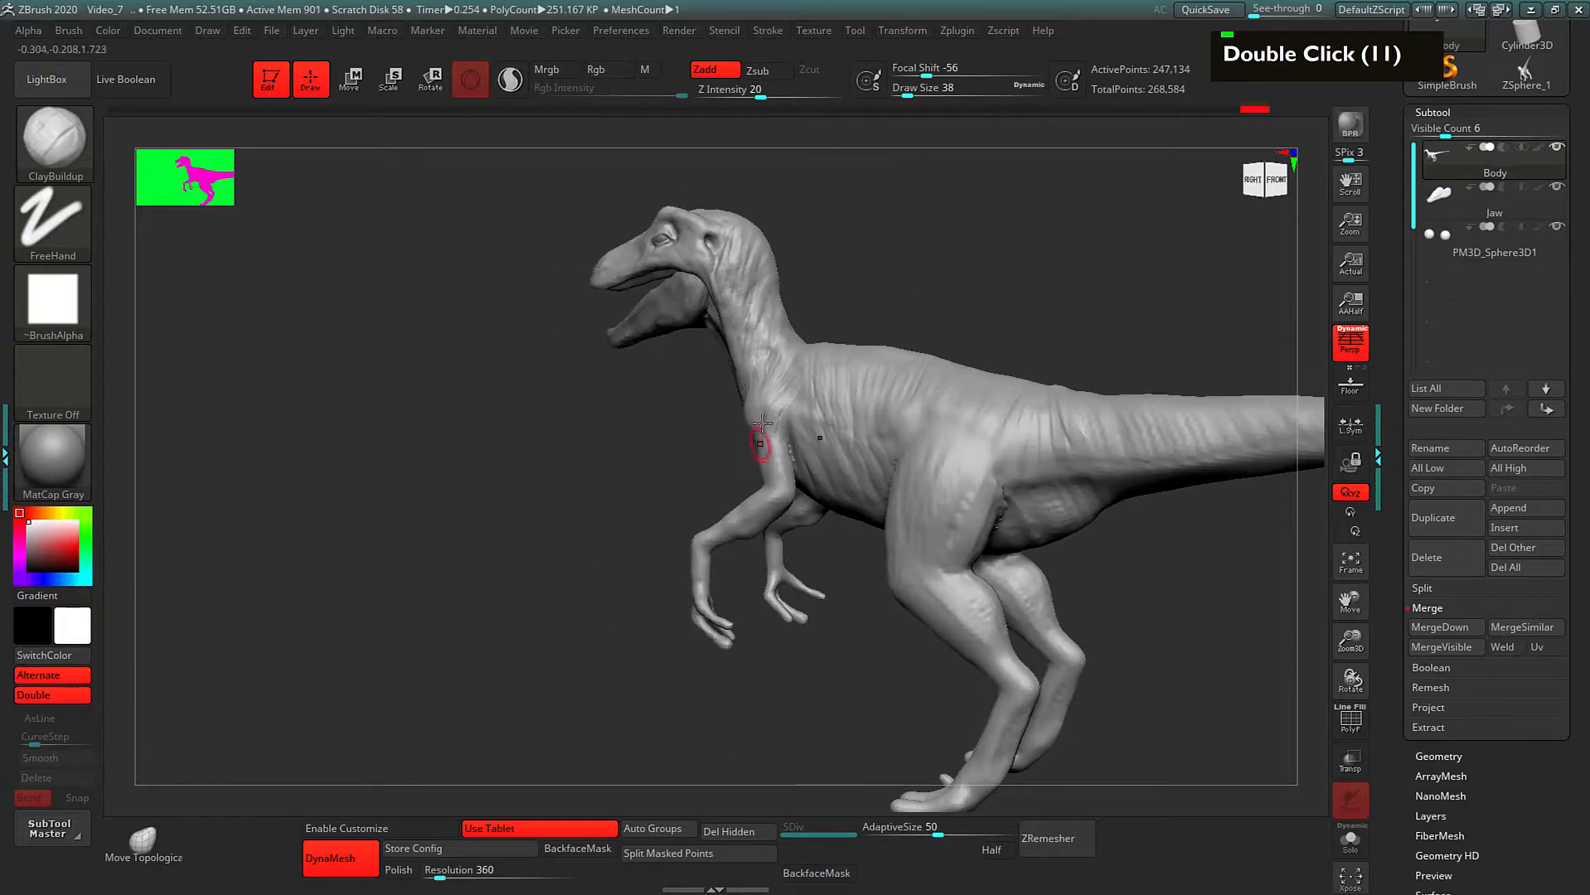
# Step: Carve and build up skin folds on the flank between the shoulder and the thigh
pyautogui.moveTo(892, 290); pyautogui.dragTo(930, 298)
pyautogui.keyDown('alt'); pyautogui.moveTo(788, 377); pyautogui.dragTo(794, 431); pyautogui.keyUp('alt')
pyautogui.moveTo(792, 399)
pyautogui.keyDown('alt'); pyautogui.mouseDown()
pyautogui.moveTo(804, 446)
pyautogui.moveTo(839, 454)
pyautogui.mouseUp(); pyautogui.keyUp('alt')
pyautogui.moveTo(882, 292)
pyautogui.mouseDown()
pyautogui.moveTo(911, 308)
pyautogui.moveTo(915, 249)
pyautogui.moveTo(887, 311)
pyautogui.mouseUp()
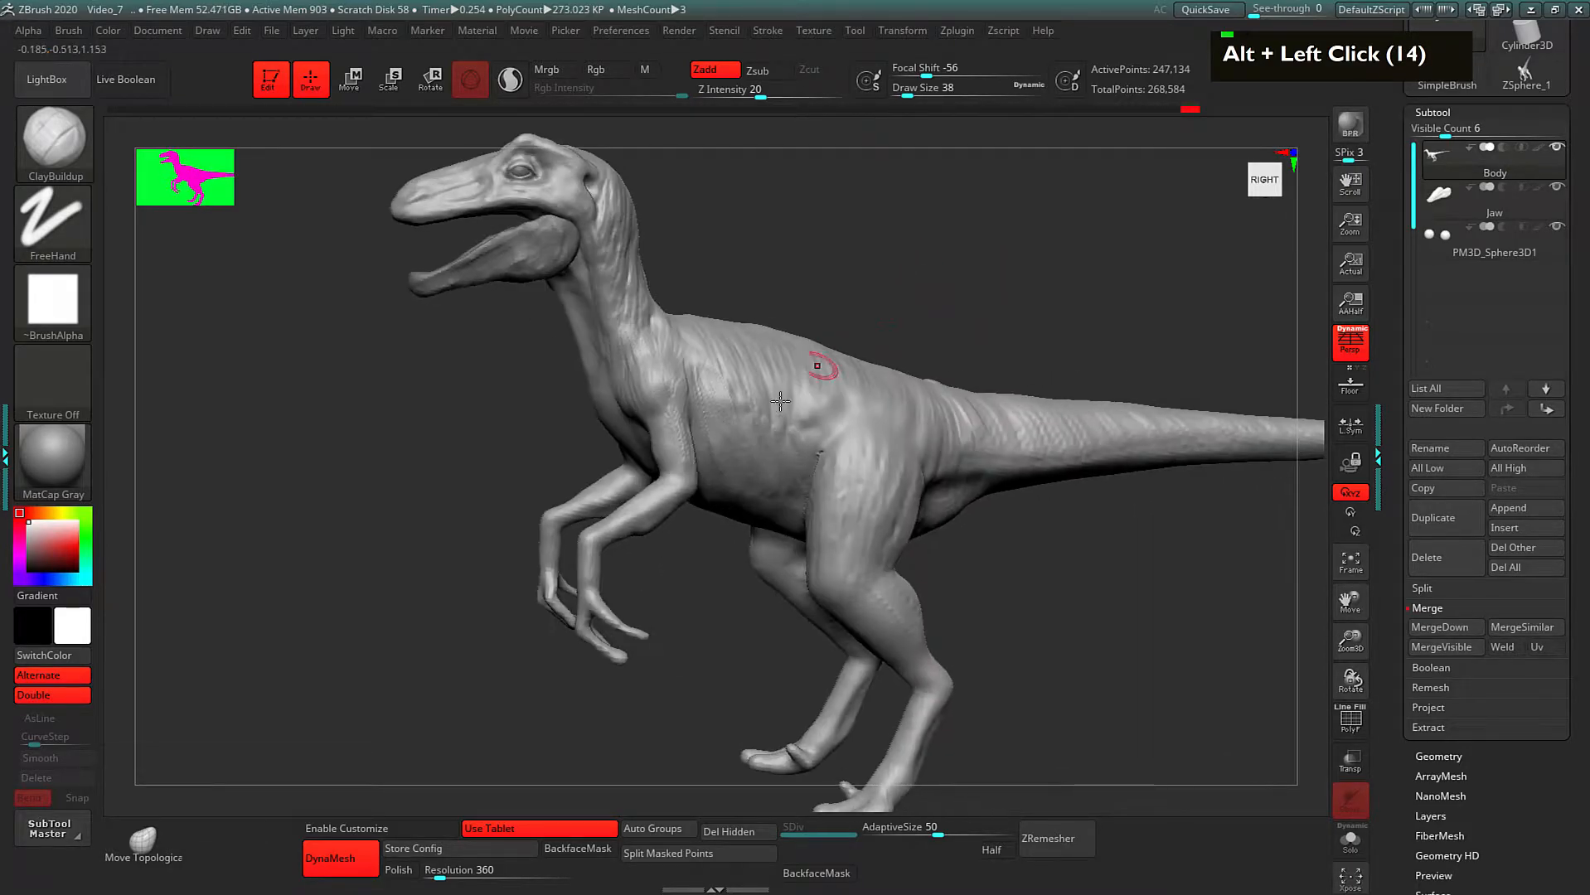
pyautogui.doubleClick(814, 455)
pyautogui.moveTo(779, 410); pyautogui.dragTo(819, 452)
pyautogui.keyDown('alt'); pyautogui.moveTo(905, 348); pyautogui.dragTo(867, 284); pyautogui.keyUp('alt')
pyautogui.keyDown('alt'); pyautogui.moveTo(748, 415); pyautogui.dragTo(751, 464); pyautogui.keyUp('alt')
# Step: Set the draw size to 67 and lay ClayBuildup strokes across the ribs and chest
pyautogui.moveTo(962, 474)
pyautogui.mouseDown()
pyautogui.moveTo(1011, 385)
pyautogui.moveTo(966, 336)
pyautogui.moveTo(1040, 340)
pyautogui.mouseUp()
pyautogui.press('space')
pyautogui.moveTo(706, 419)
pyautogui.mouseDown()
pyautogui.moveTo(729, 411)
pyautogui.moveTo(797, 464)
pyautogui.mouseUp()
pyautogui.keyDown('alt'); pyautogui.moveTo(968, 323); pyautogui.dragTo(901, 319); pyautogui.keyUp('alt')
pyautogui.moveTo(617, 296)
pyautogui.mouseDown()
pyautogui.moveTo(666, 292)
pyautogui.moveTo(685, 317)
pyautogui.mouseUp()
pyautogui.moveTo(646, 346)
pyautogui.mouseDown()
pyautogui.moveTo(697, 338)
pyautogui.moveTo(754, 485)
pyautogui.moveTo(660, 437)
pyautogui.moveTo(706, 441)
pyautogui.moveTo(681, 447)
pyautogui.mouseUp()
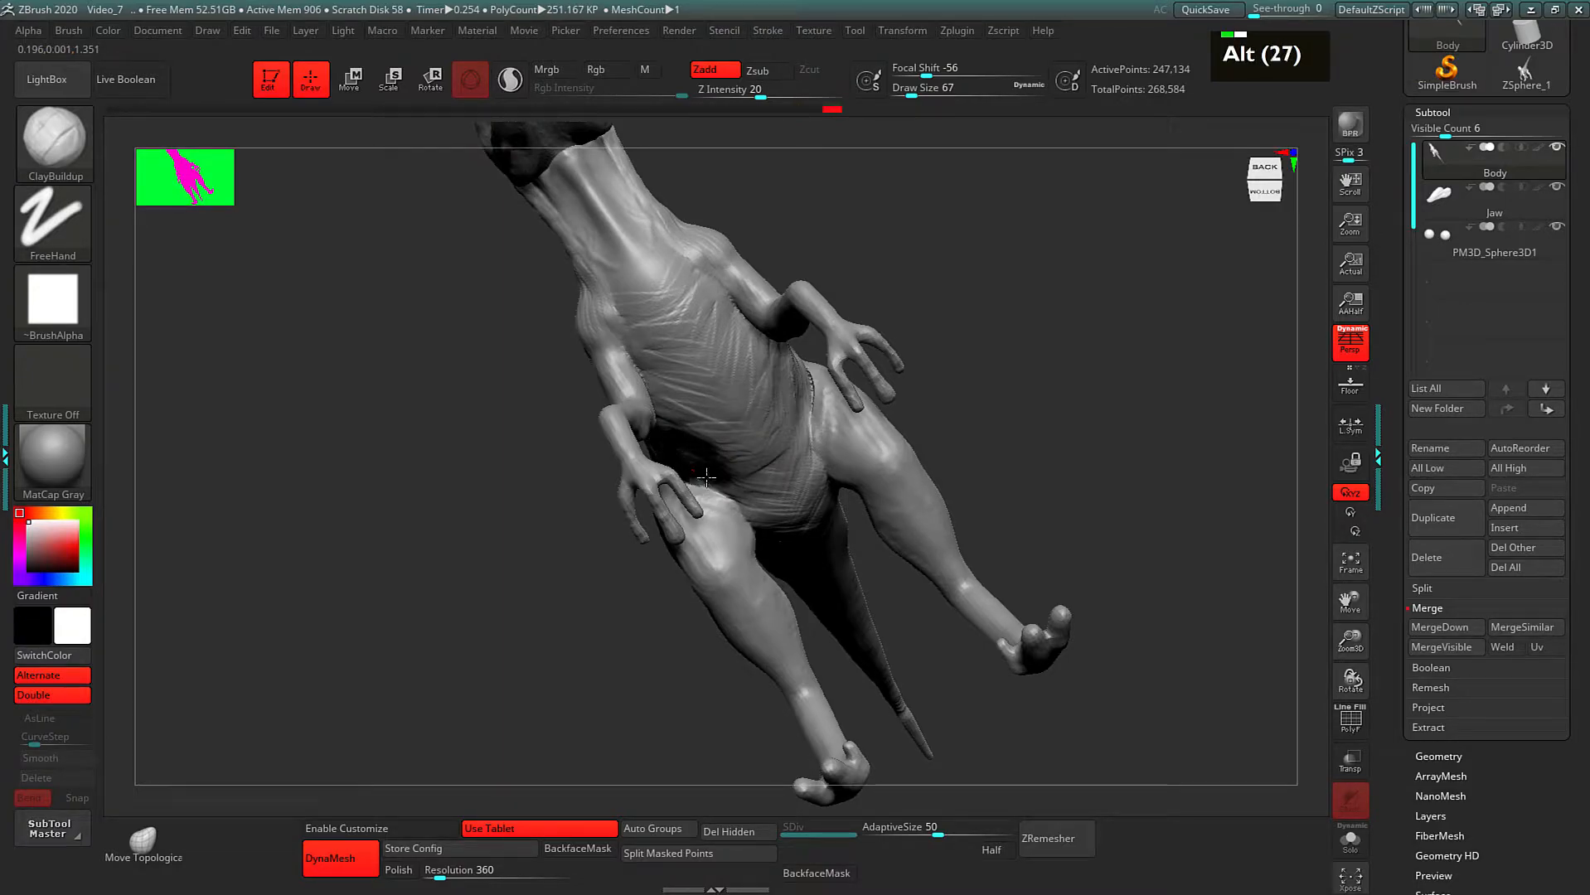
# Step: Shape the underside of the belly with alternating raised and carved ClayBuildup strokes
pyautogui.moveTo(1022, 361); pyautogui.dragTo(1022, 330)
pyautogui.moveTo(1045, 184); pyautogui.dragTo(1010, 305)
pyautogui.moveTo(733, 363)
pyautogui.keyDown('alt'); pyautogui.mouseDown()
pyautogui.moveTo(746, 372)
pyautogui.moveTo(743, 321)
pyautogui.mouseUp(); pyautogui.keyUp('alt')
pyautogui.keyDown('alt'); pyautogui.moveTo(735, 355); pyautogui.dragTo(749, 326); pyautogui.keyUp('alt')
pyautogui.moveTo(709, 552); pyautogui.dragTo(726, 397)
pyautogui.moveTo(758, 307)
pyautogui.mouseDown()
pyautogui.moveTo(752, 234)
pyautogui.moveTo(742, 273)
pyautogui.mouseUp()
pyautogui.keyDown('alt'); pyautogui.moveTo(706, 351); pyautogui.dragTo(733, 329); pyautogui.keyUp('alt')
pyautogui.moveTo(737, 277); pyautogui.dragTo(768, 328)
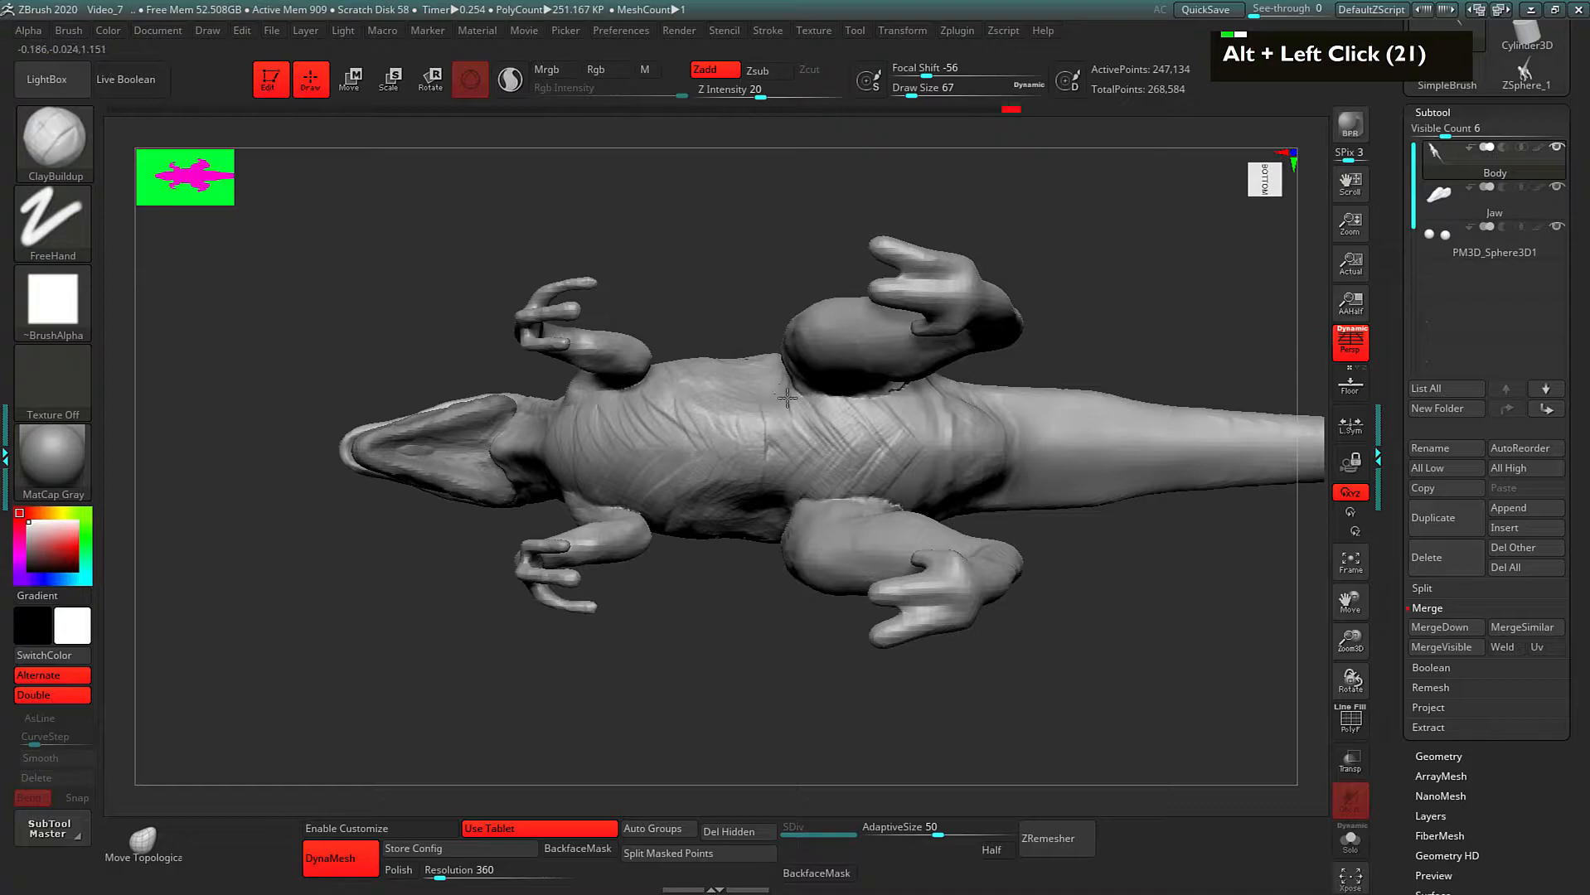
# Step: Carve creases into the belly just in front of the hind legs
pyautogui.keyDown('alt'); pyautogui.moveTo(797, 402); pyautogui.dragTo(805, 413); pyautogui.keyUp('alt')
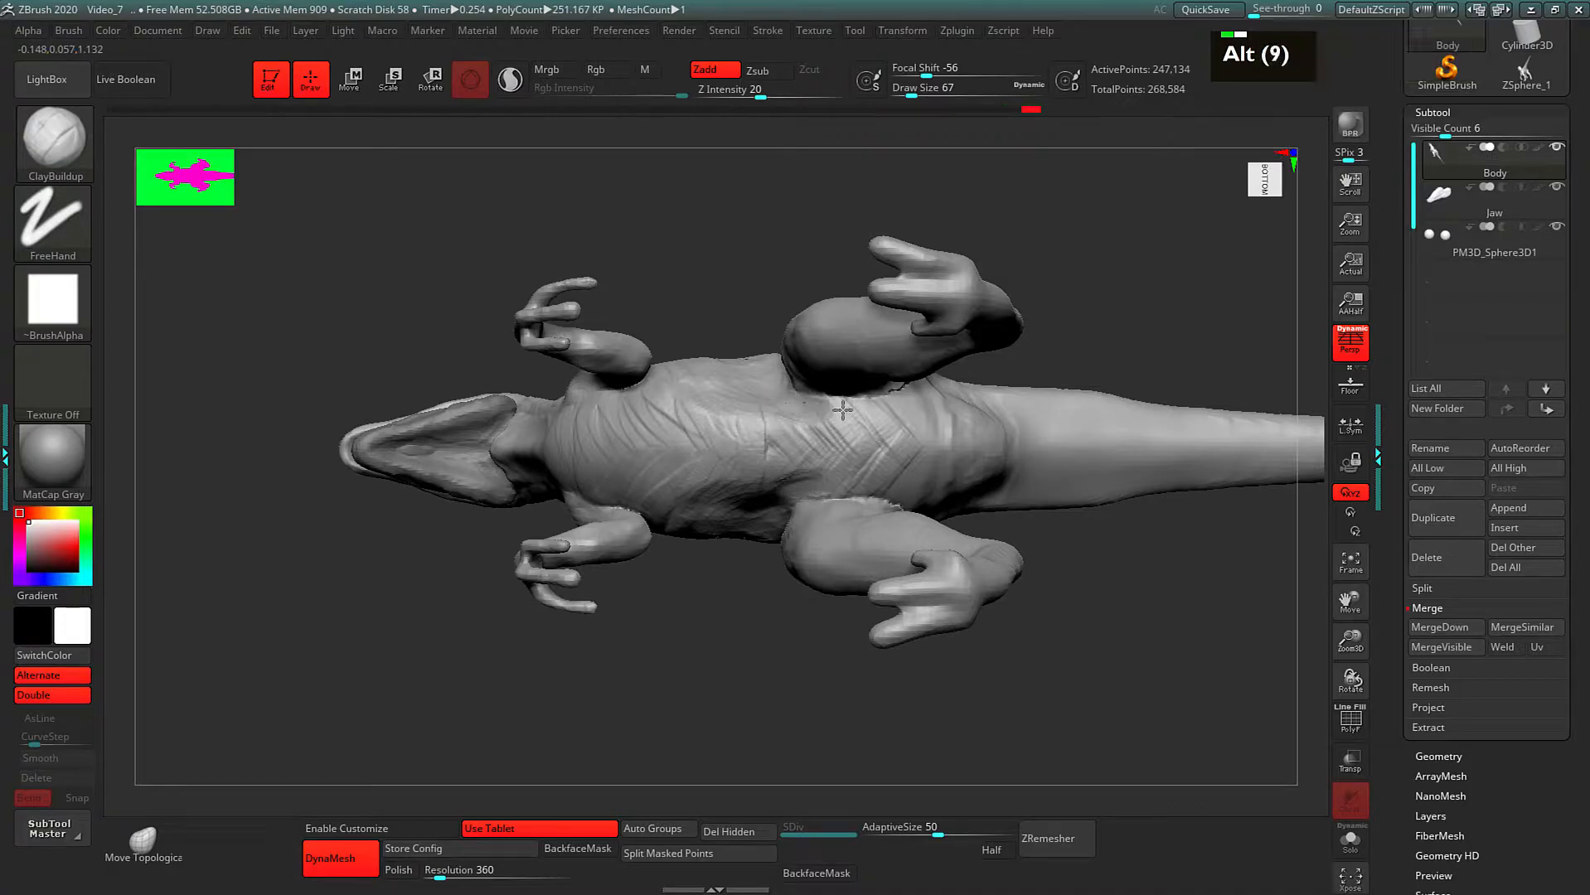
pyautogui.keyDown('alt'); pyautogui.click(788, 407); pyautogui.keyUp('alt')
pyautogui.keyDown('alt'); pyautogui.click(774, 419); pyautogui.keyUp('alt')
pyautogui.keyDown('alt'); pyautogui.doubleClick(787, 431); pyautogui.keyUp('alt')
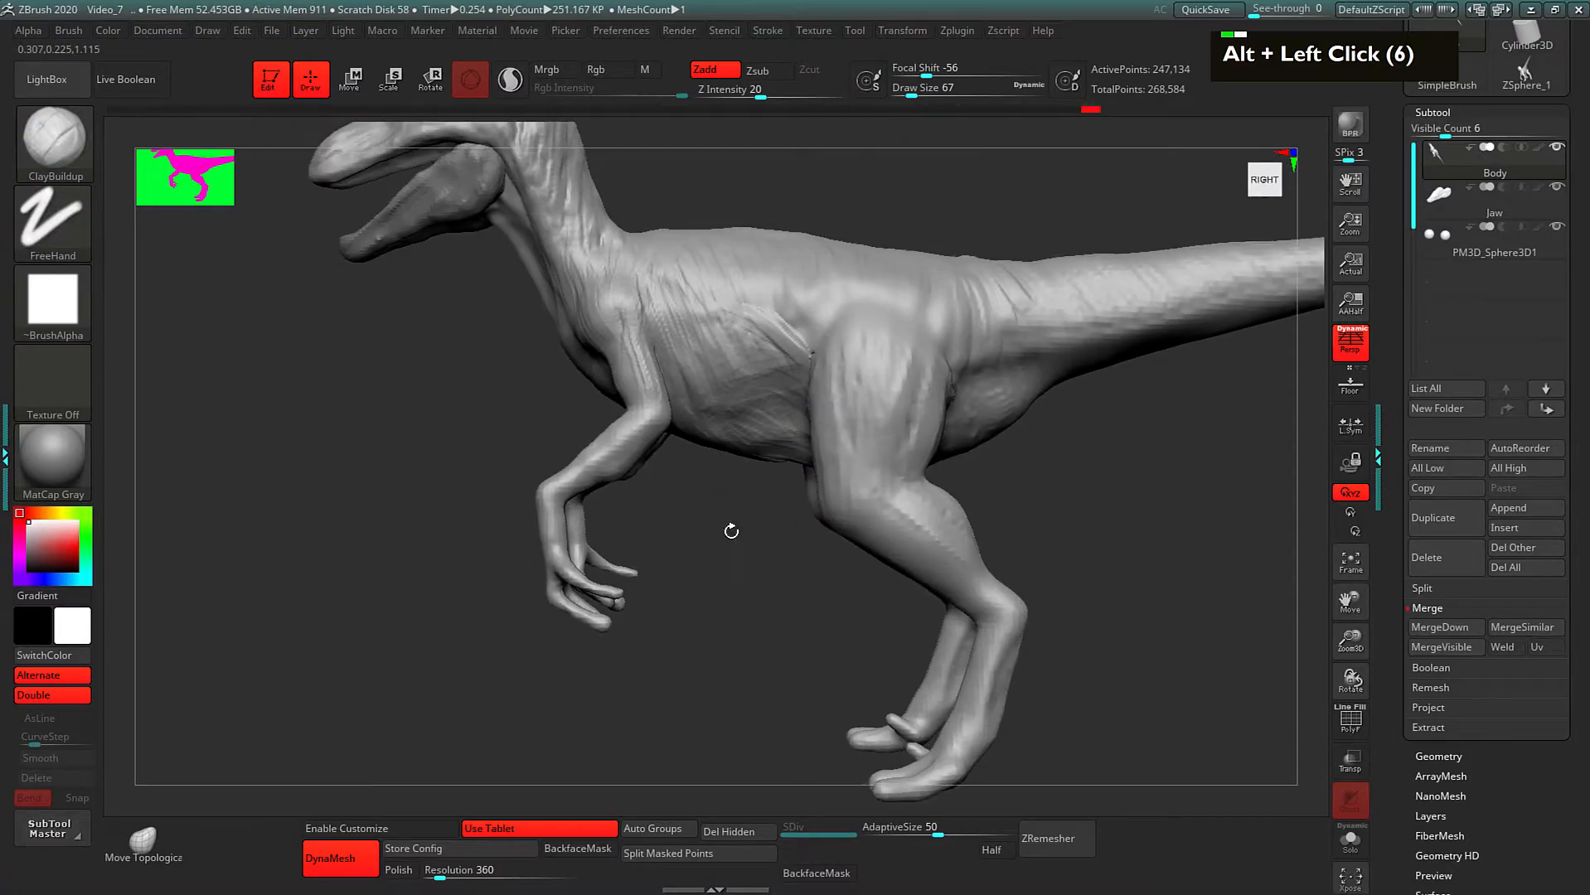
# Step: Build up the flank and the fold where the belly meets the front of the thigh
pyautogui.moveTo(727, 532); pyautogui.dragTo(734, 532)
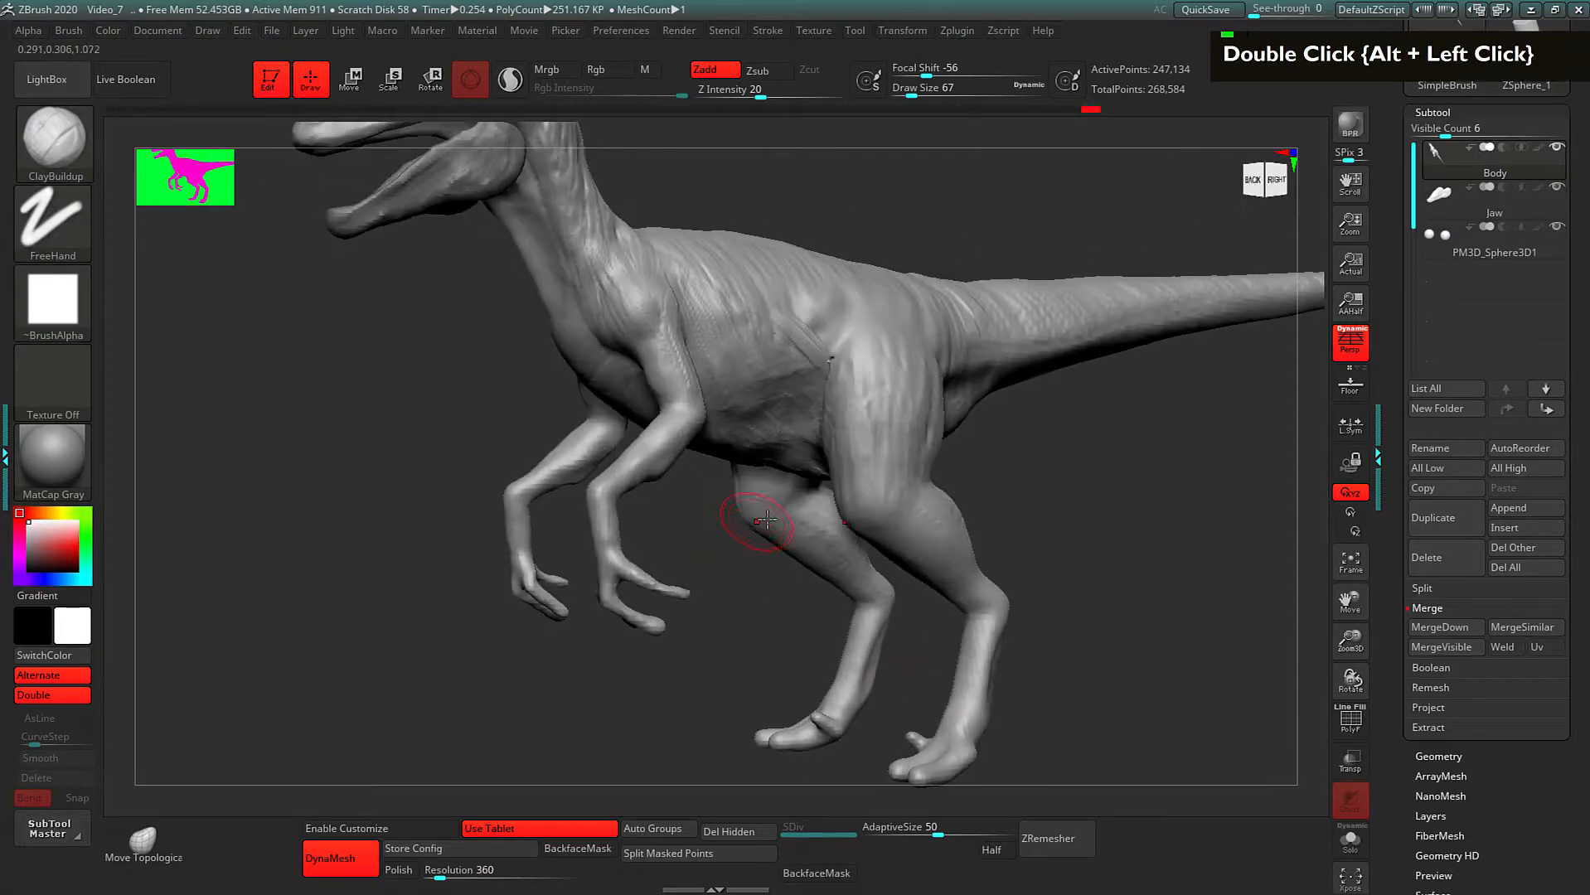
pyautogui.moveTo(1110, 454)
pyautogui.mouseDown()
pyautogui.moveTo(1038, 422)
pyautogui.moveTo(1069, 452)
pyautogui.mouseUp()
pyautogui.moveTo(820, 340)
pyautogui.mouseDown()
pyautogui.moveTo(788, 391)
pyautogui.moveTo(794, 421)
pyautogui.mouseUp()
pyautogui.moveTo(792, 401); pyautogui.dragTo(804, 328)
pyautogui.moveTo(794, 430); pyautogui.dragTo(788, 318)
# Step: Remesh the body with DynaMesh again and smooth the hip and flank strokes
pyautogui.keyDown('ctrl'); pyautogui.moveTo(1093, 356); pyautogui.dragTo(1111, 494); pyautogui.keyUp('ctrl')
pyautogui.moveTo(1097, 435); pyautogui.dragTo(1152, 461)
pyautogui.keyDown('shift'); pyautogui.moveTo(820, 341); pyautogui.dragTo(795, 359); pyautogui.keyUp('shift')
pyautogui.moveTo(726, 321)
pyautogui.keyDown('shift'); pyautogui.mouseDown()
pyautogui.moveTo(711, 318)
pyautogui.moveTo(798, 378)
pyautogui.mouseUp(); pyautogui.keyUp('shift')
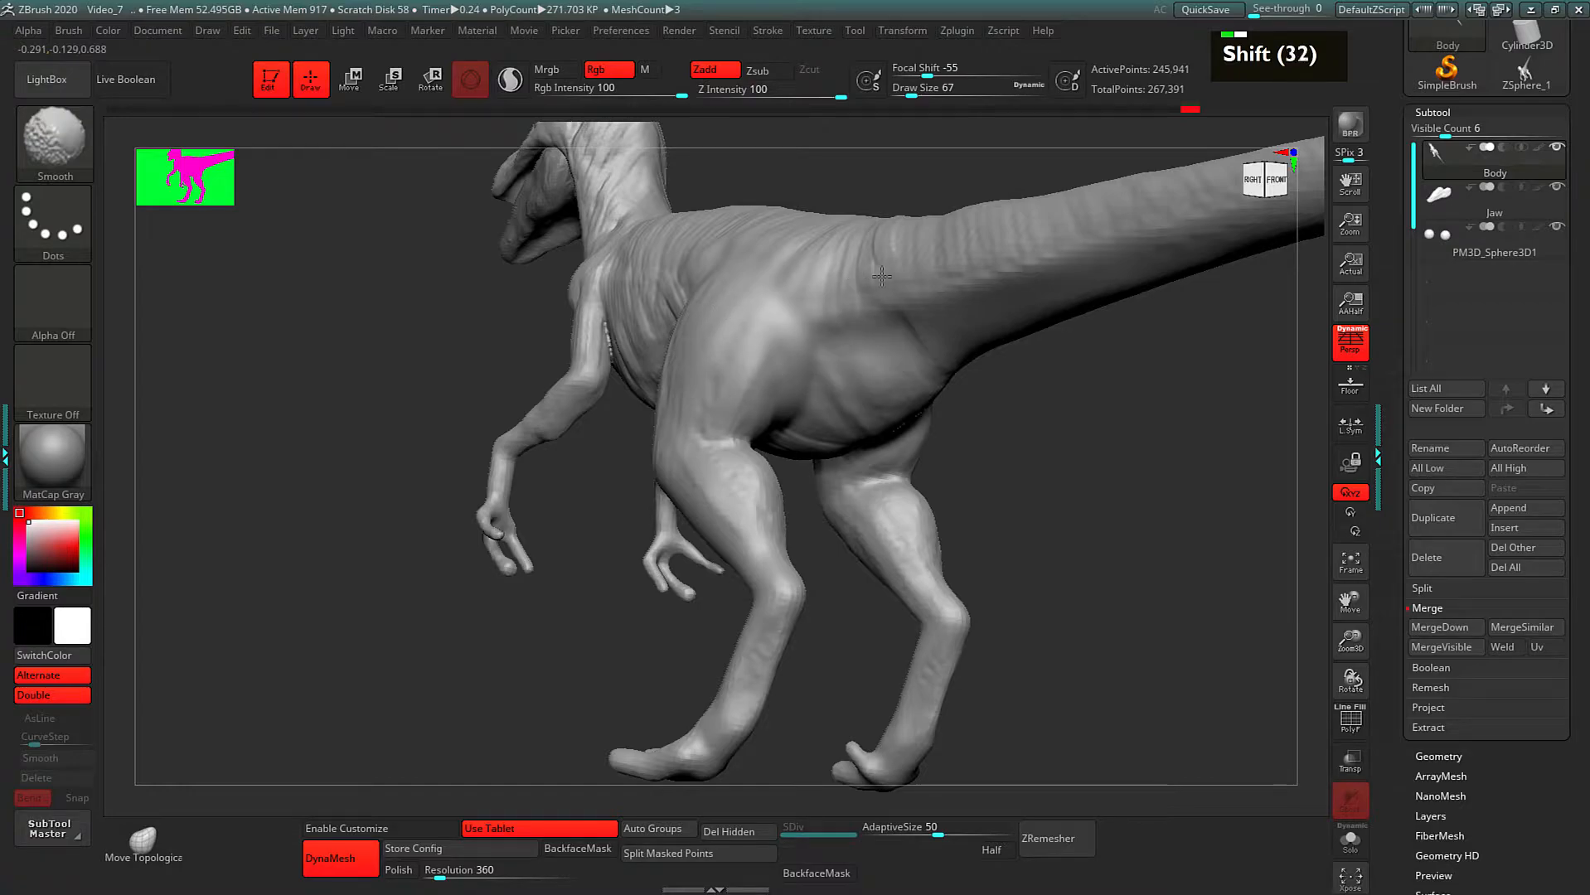
# Step: Carve a groove along the rear edge of the upper thigh near the tail base
pyautogui.moveTo(1118, 451)
pyautogui.mouseDown()
pyautogui.moveTo(1054, 354)
pyautogui.moveTo(1122, 355)
pyautogui.moveTo(1053, 394)
pyautogui.moveTo(987, 388)
pyautogui.mouseUp()
pyautogui.keyDown('alt'); pyautogui.moveTo(779, 342); pyautogui.dragTo(790, 371); pyautogui.keyUp('alt')
pyautogui.moveTo(614, 260); pyautogui.dragTo(746, 272)
pyautogui.keyDown('alt'); pyautogui.moveTo(761, 291); pyautogui.dragTo(743, 356); pyautogui.keyUp('alt')
pyautogui.keyDown('alt'); pyautogui.moveTo(761, 290); pyautogui.dragTo(742, 357); pyautogui.keyUp('alt')
pyautogui.keyDown('alt'); pyautogui.moveTo(763, 261); pyautogui.dragTo(743, 361); pyautogui.keyUp('alt')
pyautogui.keyDown('alt'); pyautogui.moveTo(764, 253); pyautogui.dragTo(744, 360); pyautogui.keyUp('alt')
pyautogui.keyDown('alt'); pyautogui.moveTo(763, 257); pyautogui.dragTo(727, 363); pyautogui.keyUp('alt')
# Step: Build up long muscle strands running down the upper front of the thigh with ClayBuildup
pyautogui.moveTo(1064, 305)
pyautogui.mouseDown()
pyautogui.moveTo(994, 348)
pyautogui.moveTo(1008, 429)
pyautogui.moveTo(874, 412)
pyautogui.mouseUp()
pyautogui.doubleClick(688, 338)
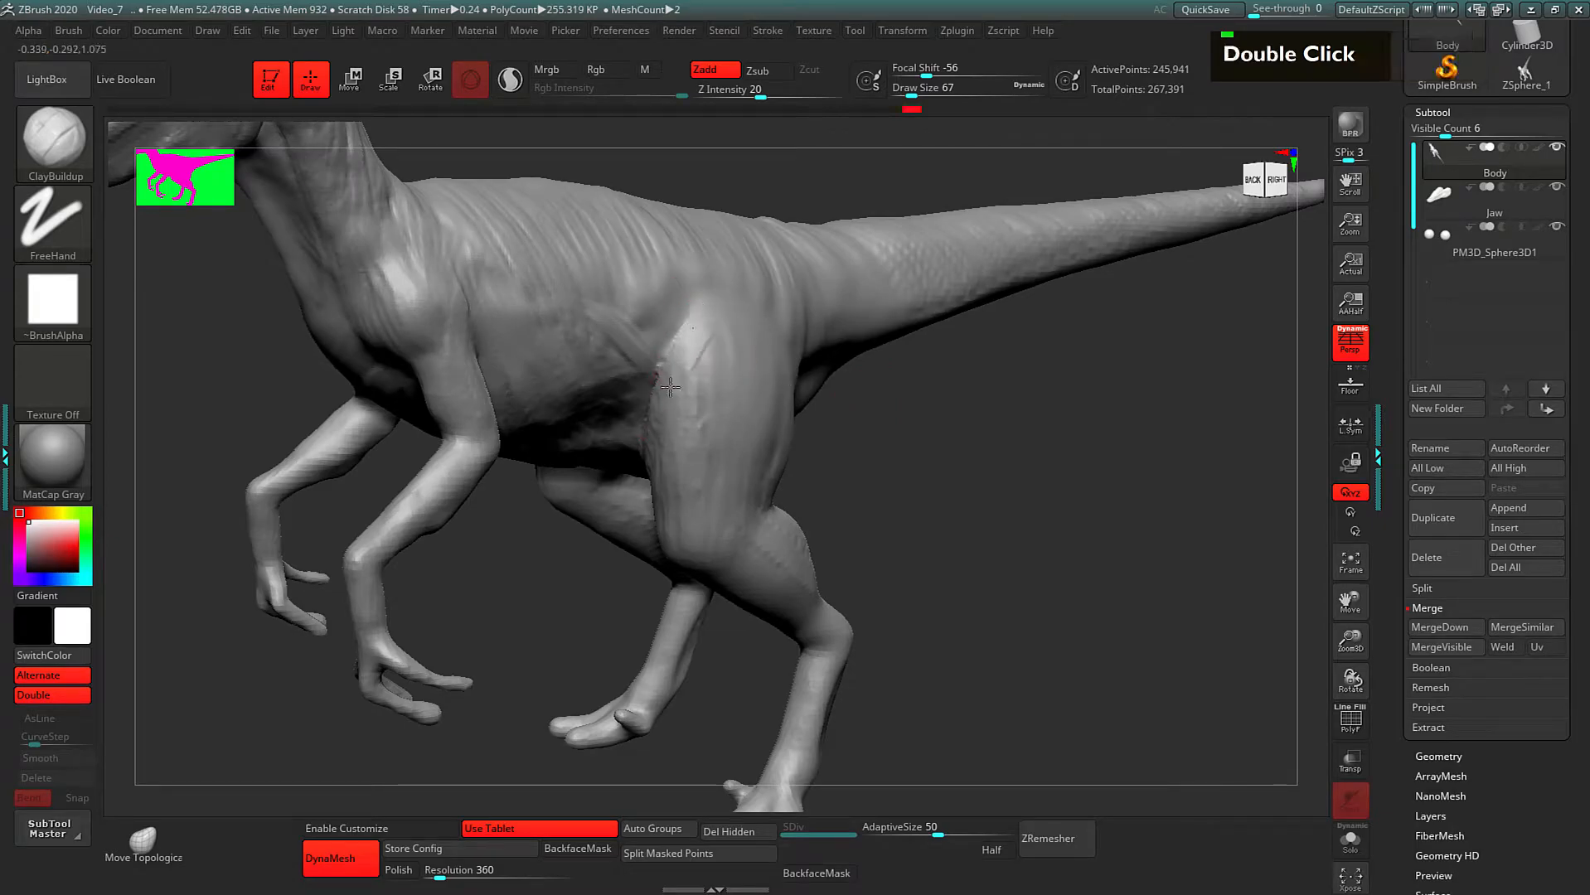
pyautogui.moveTo(666, 401); pyautogui.dragTo(673, 342)
pyautogui.moveTo(681, 331); pyautogui.dragTo(668, 375)
pyautogui.moveTo(690, 312); pyautogui.dragTo(679, 364)
pyautogui.moveTo(701, 297); pyautogui.dragTo(688, 361)
pyautogui.moveTo(698, 298); pyautogui.dragTo(681, 363)
pyautogui.moveTo(697, 310); pyautogui.dragTo(651, 357)
pyautogui.moveTo(643, 295); pyautogui.dragTo(665, 346)
pyautogui.moveTo(709, 265); pyautogui.dragTo(693, 336)
pyautogui.moveTo(718, 264); pyautogui.dragTo(709, 356)
pyautogui.moveTo(727, 283); pyautogui.dragTo(718, 392)
# Step: Carve and fill the muscle form on the rear half of the thigh
pyautogui.moveTo(994, 447); pyautogui.dragTo(922, 448)
pyautogui.keyDown('alt'); pyautogui.moveTo(998, 455); pyautogui.dragTo(1001, 434); pyautogui.keyUp('alt')
pyautogui.moveTo(976, 478)
pyautogui.keyDown('alt'); pyautogui.mouseDown()
pyautogui.moveTo(972, 462)
pyautogui.moveTo(1011, 471)
pyautogui.moveTo(996, 481)
pyautogui.mouseUp(); pyautogui.keyUp('alt')
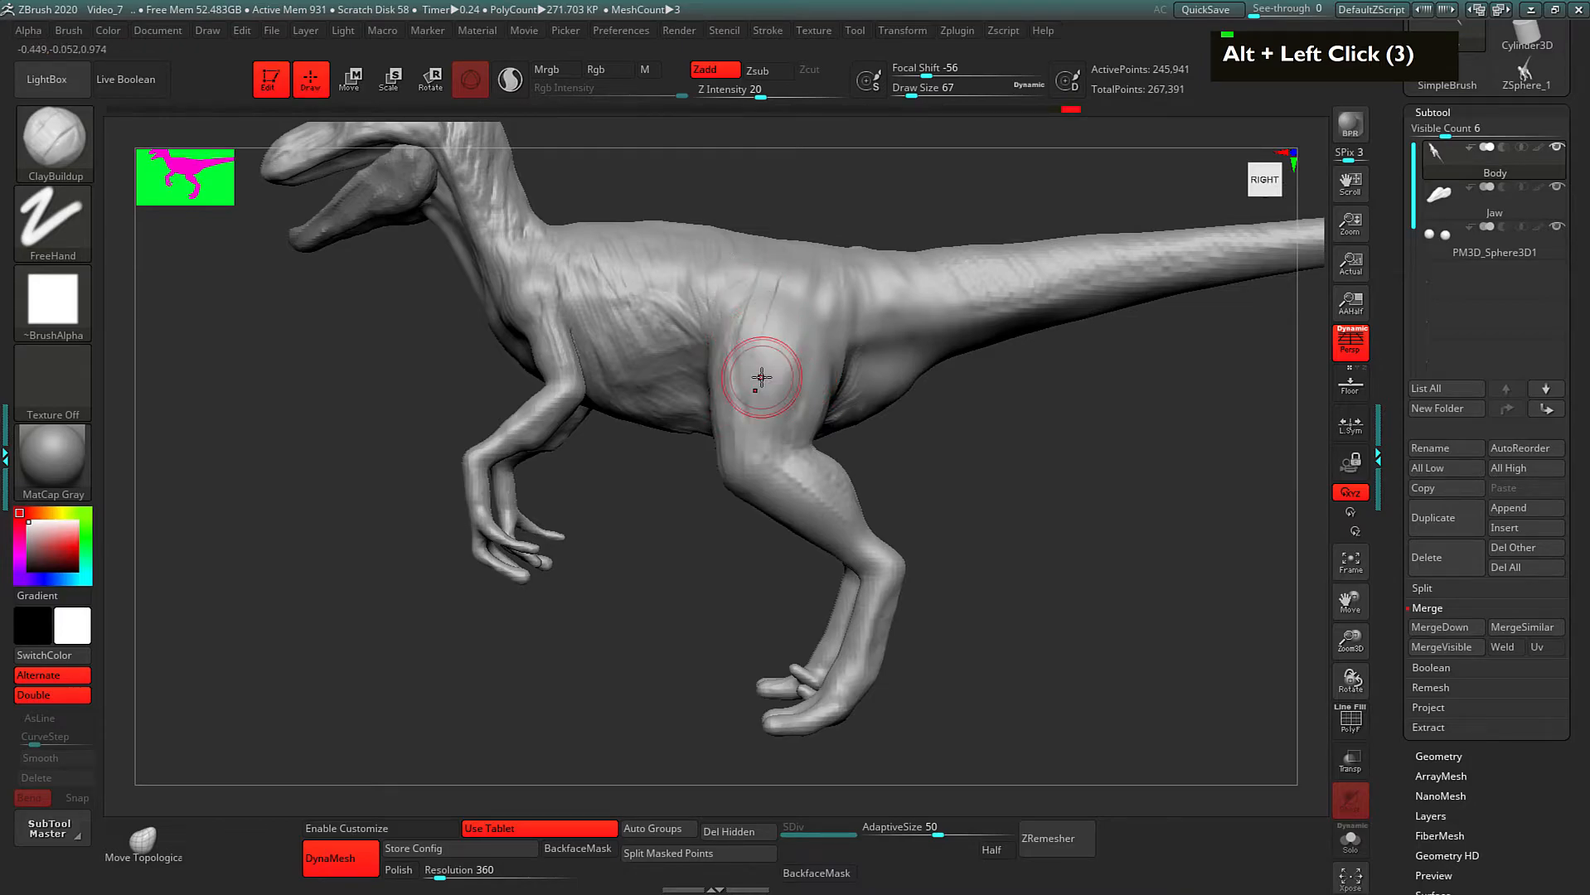
pyautogui.moveTo(965, 440)
pyautogui.keyDown('alt'); pyautogui.mouseDown()
pyautogui.moveTo(1011, 451)
pyautogui.moveTo(791, 362)
pyautogui.moveTo(782, 423)
pyautogui.mouseUp(); pyautogui.keyUp('alt')
pyautogui.moveTo(806, 338); pyautogui.dragTo(781, 427)
# Step: Set the draw size to 54 and define the muscle separations at the back of the thigh
pyautogui.press('space')
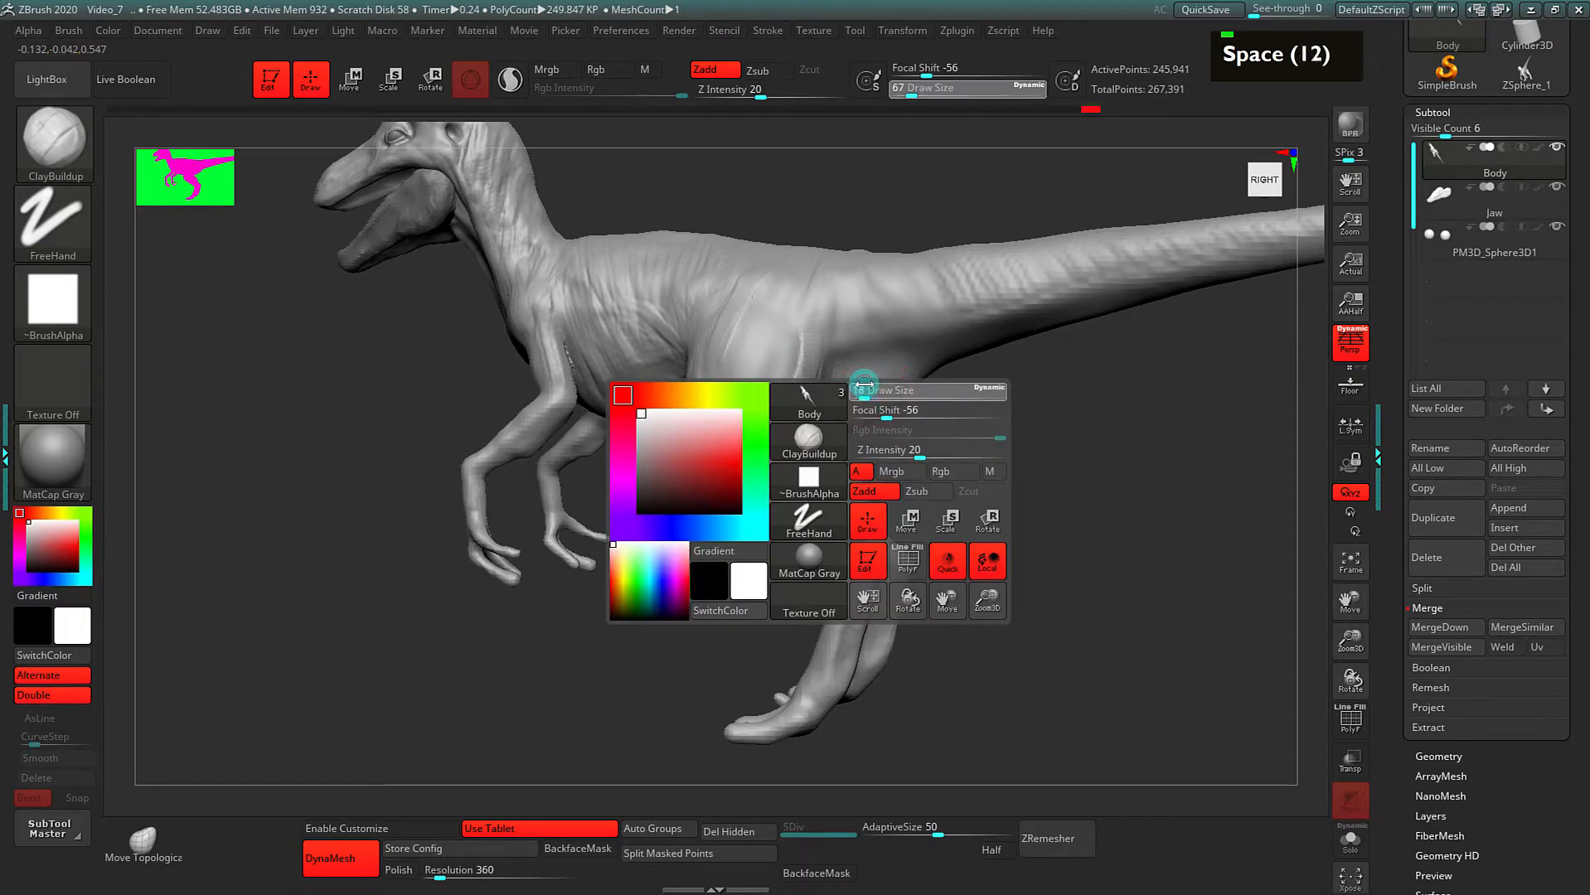
pyautogui.moveTo(868, 384); pyautogui.dragTo(871, 385)
pyautogui.keyDown('alt'); pyautogui.moveTo(958, 408); pyautogui.dragTo(916, 432); pyautogui.keyUp('alt')
pyautogui.keyDown('alt'); pyautogui.moveTo(787, 360); pyautogui.dragTo(776, 399); pyautogui.keyUp('alt')
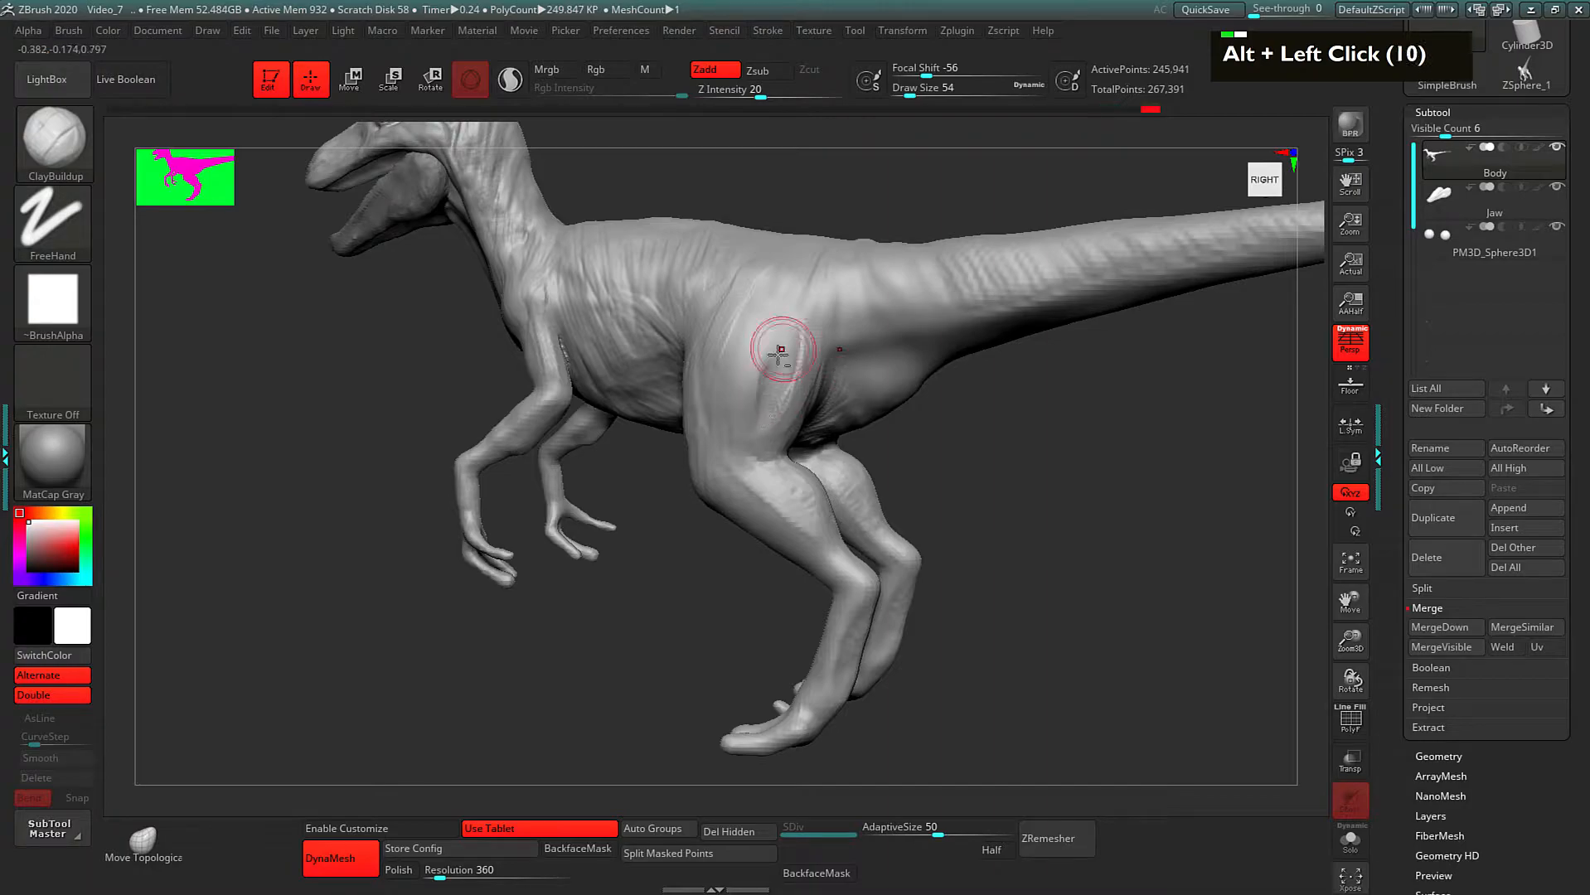
pyautogui.moveTo(769, 363); pyautogui.dragTo(753, 431)
pyautogui.moveTo(778, 323); pyautogui.dragTo(745, 449)
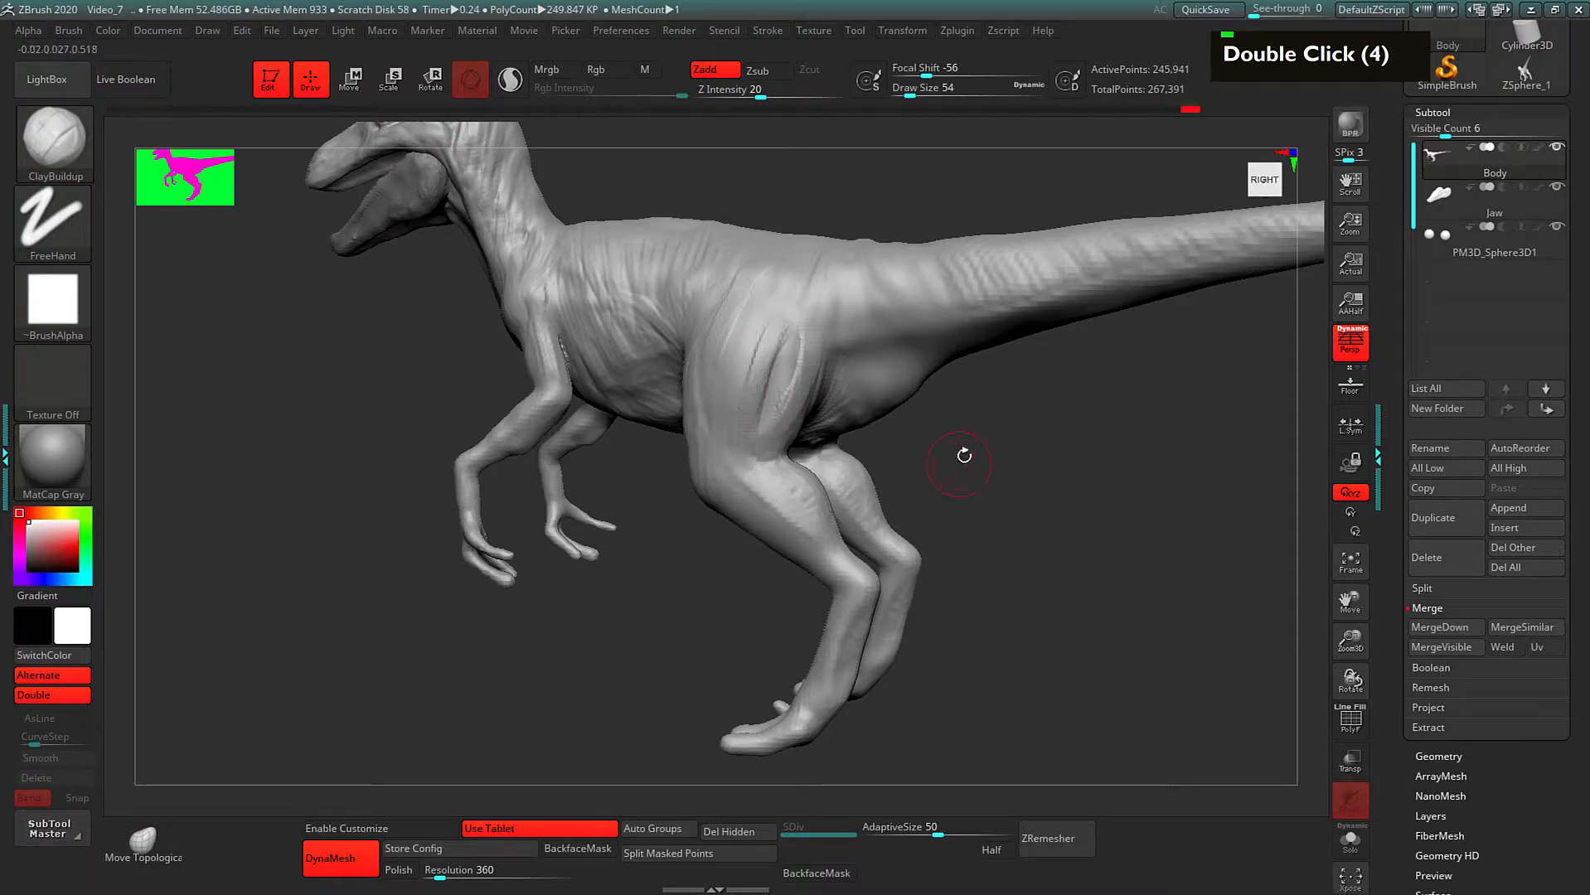
# Step: Add vertical muscle striations to the front of the upper thigh
pyautogui.moveTo(961, 461); pyautogui.dragTo(953, 441)
pyautogui.moveTo(745, 284); pyautogui.dragTo(723, 364)
pyautogui.moveTo(753, 323); pyautogui.dragTo(735, 380)
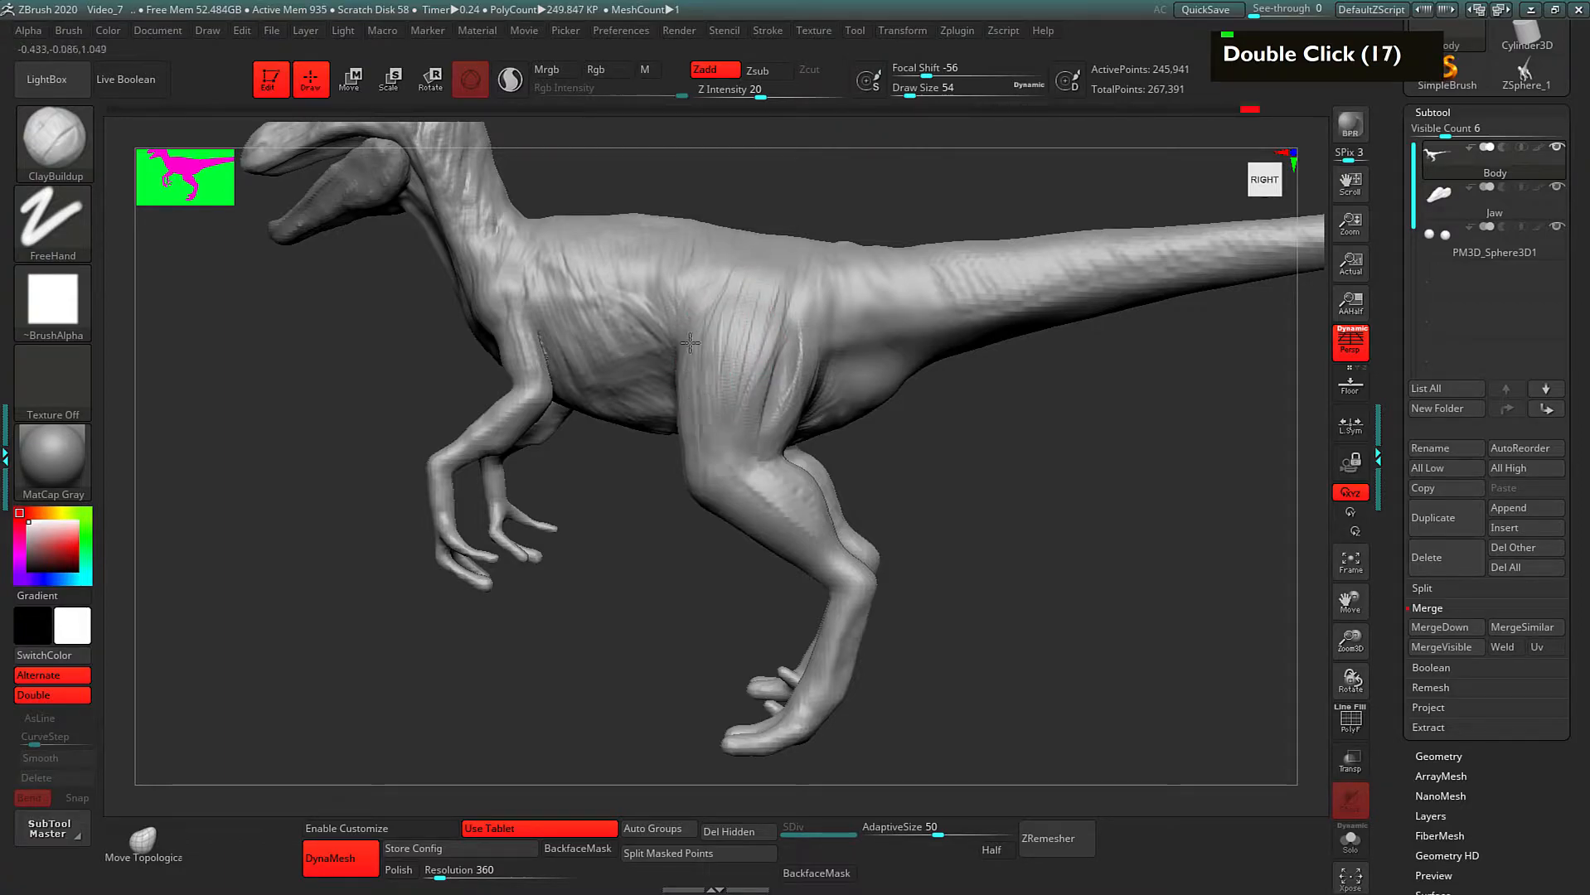
# Step: Carve folds into the area behind the thigh and beneath the tail base
pyautogui.keyDown('alt'); pyautogui.moveTo(1019, 477); pyautogui.dragTo(969, 426); pyautogui.keyUp('alt')
pyautogui.keyDown('alt'); pyautogui.moveTo(733, 330); pyautogui.dragTo(747, 308); pyautogui.keyUp('alt')
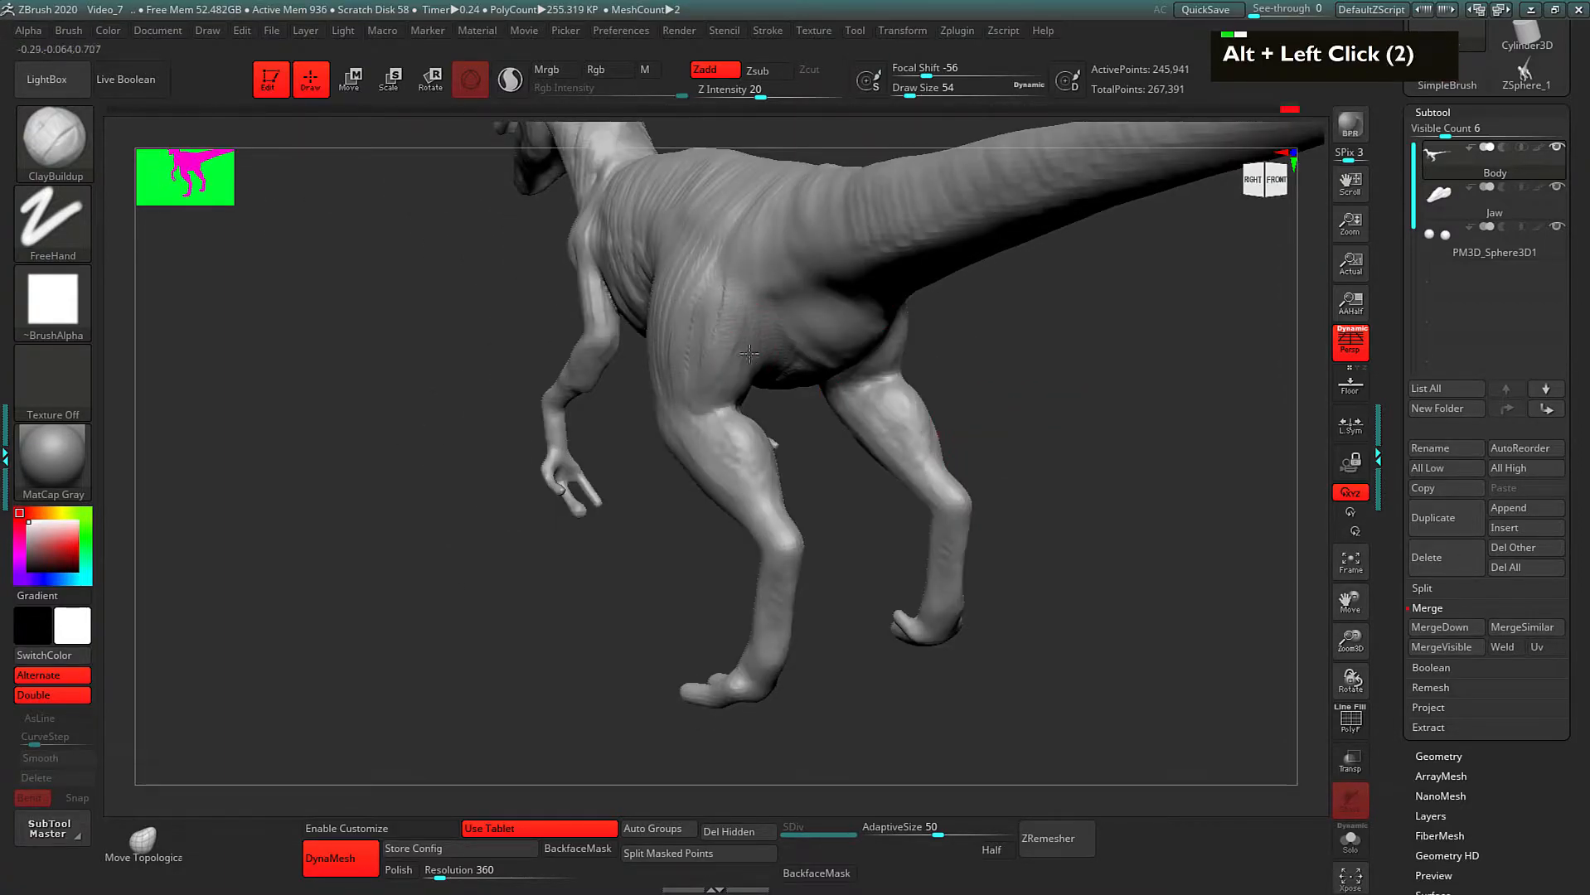
pyautogui.press('alt')
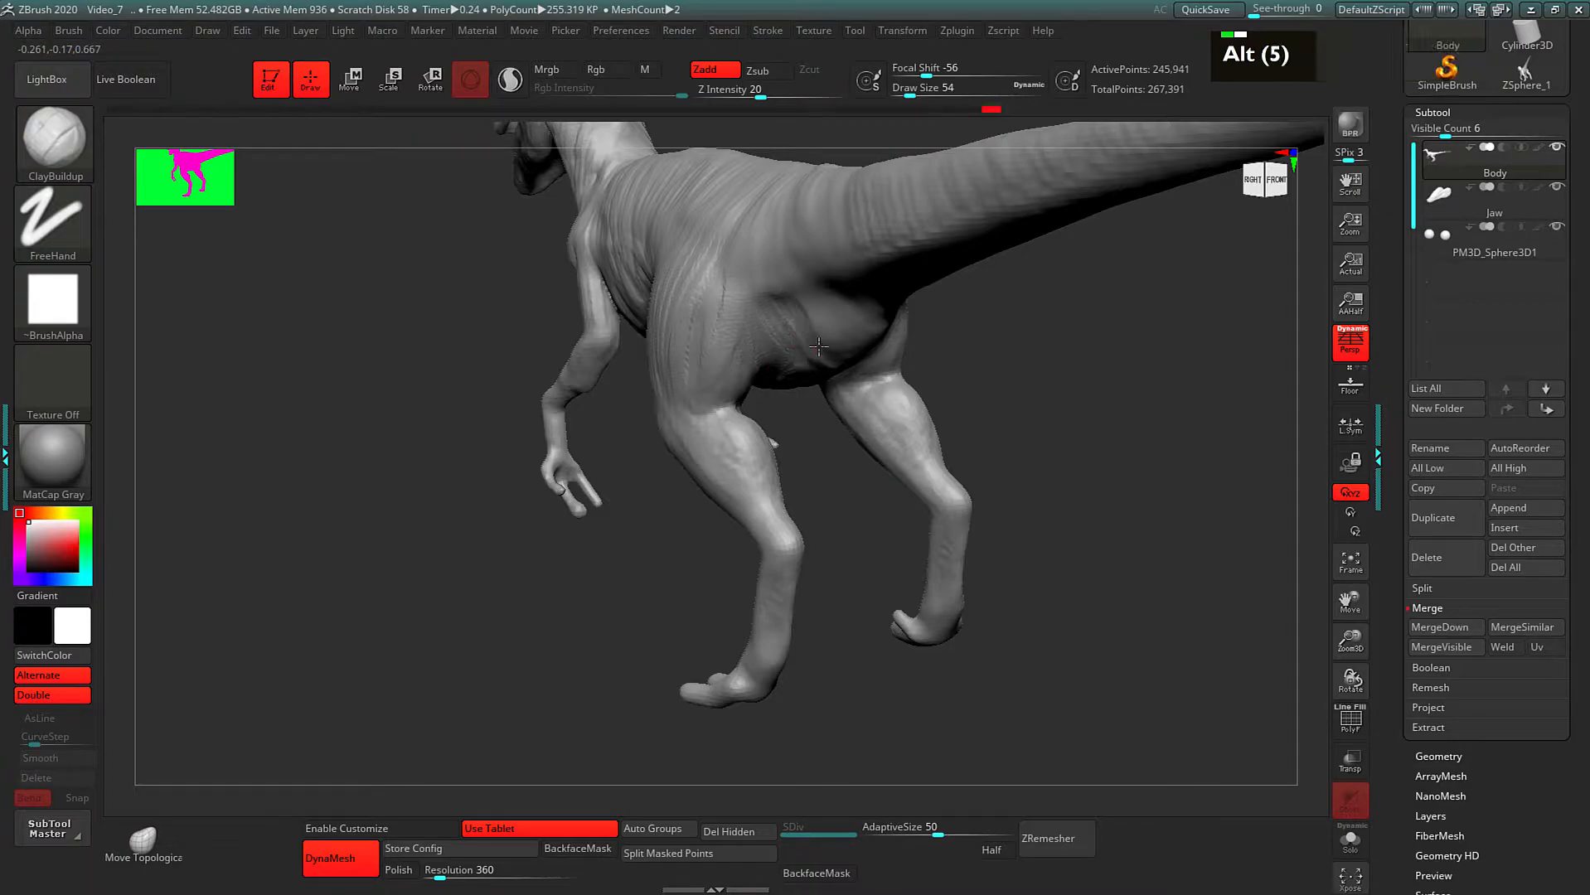
pyautogui.keyDown('alt'); pyautogui.moveTo(839, 336); pyautogui.dragTo(1026, 539); pyautogui.keyUp('alt')
pyautogui.moveTo(753, 252)
pyautogui.keyDown('alt'); pyautogui.mouseDown()
pyautogui.moveTo(743, 240)
pyautogui.moveTo(826, 372)
pyautogui.moveTo(858, 375)
pyautogui.mouseUp(); pyautogui.keyUp('alt')
pyautogui.keyDown('alt'); pyautogui.moveTo(787, 461); pyautogui.dragTo(804, 541); pyautogui.keyUp('alt')
pyautogui.keyDown('alt'); pyautogui.moveTo(802, 531); pyautogui.dragTo(803, 559); pyautogui.keyUp('alt')
pyautogui.keyDown('alt'); pyautogui.moveTo(866, 295); pyautogui.dragTo(826, 204); pyautogui.keyUp('alt')
# Step: Build up the tendons on the front of the neck where they converge on the chest
pyautogui.moveTo(743, 378); pyautogui.dragTo(764, 475)
pyautogui.moveTo(856, 283); pyautogui.dragTo(921, 299)
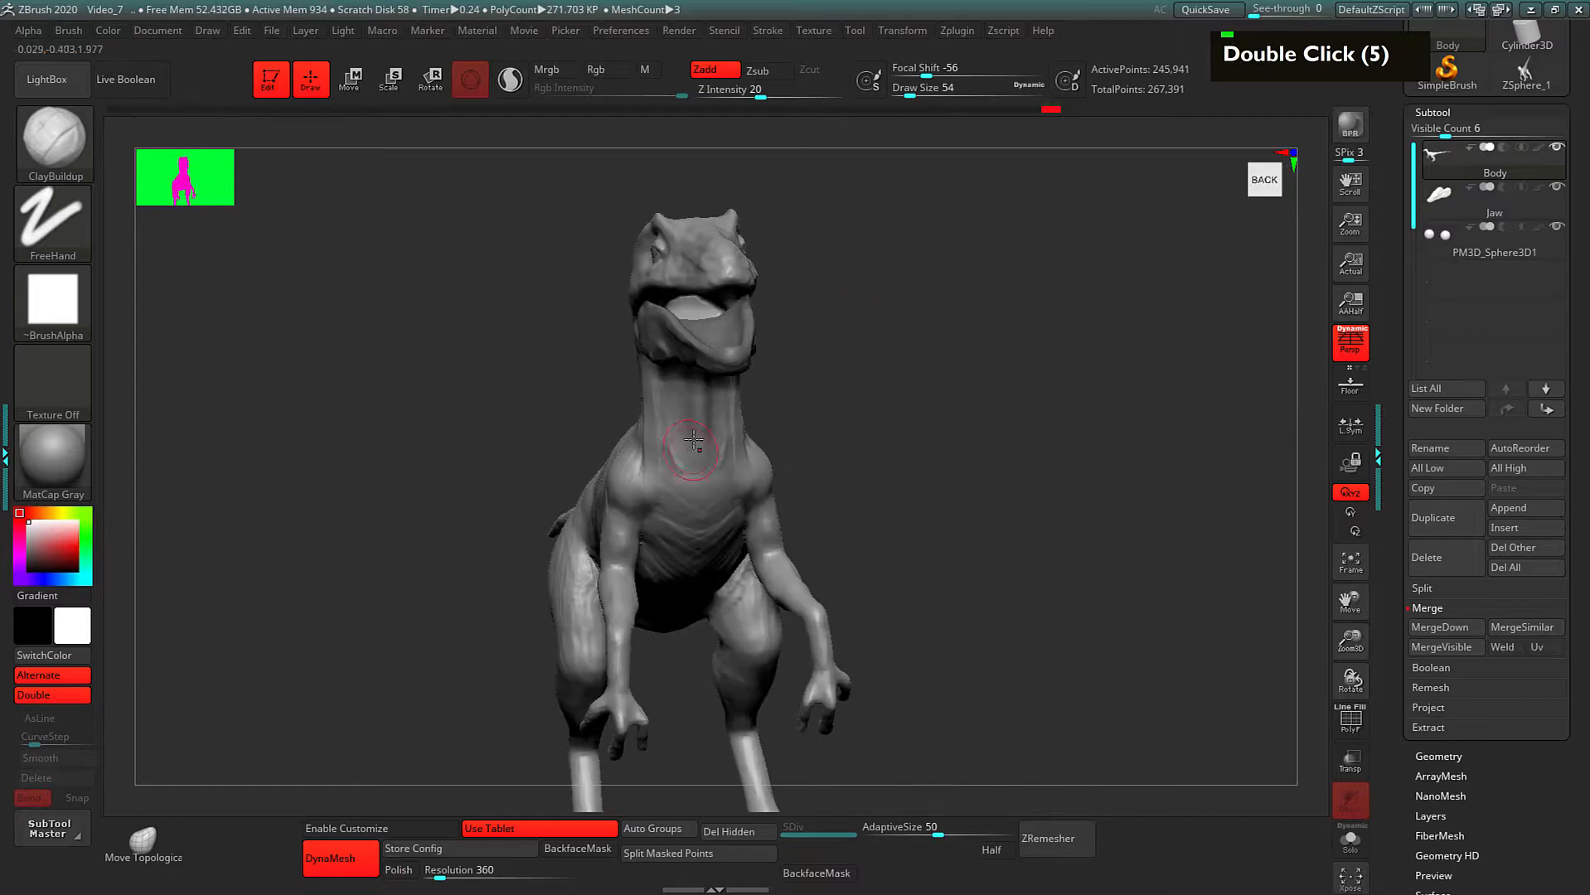
pyautogui.moveTo(659, 429); pyautogui.dragTo(634, 469)
pyautogui.moveTo(658, 427); pyautogui.dragTo(633, 456)
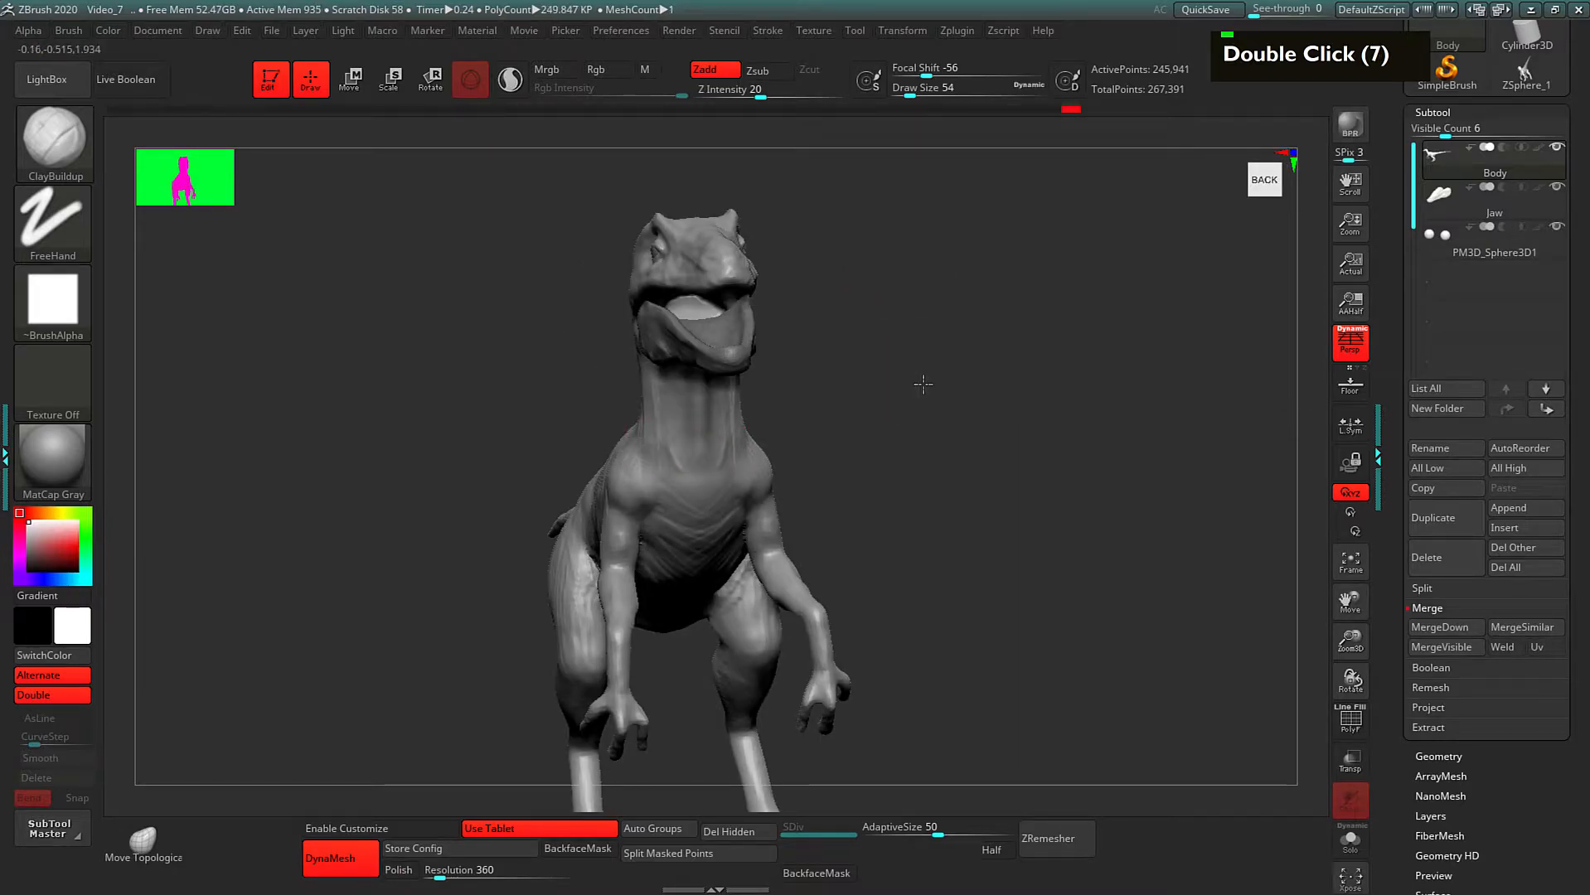
# Step: Sculpt the side of the neck and its transition into the shoulder with raised and carved strokes
pyautogui.moveTo(901, 380); pyautogui.dragTo(796, 464)
pyautogui.keyDown('alt'); pyautogui.moveTo(796, 464); pyautogui.dragTo(887, 433); pyautogui.keyUp('alt')
pyautogui.moveTo(764, 375); pyautogui.dragTo(661, 454)
pyautogui.moveTo(685, 422); pyautogui.dragTo(678, 469)
pyautogui.moveTo(659, 481); pyautogui.dragTo(641, 517)
pyautogui.moveTo(1016, 465)
pyautogui.keyDown('alt'); pyautogui.mouseDown()
pyautogui.moveTo(955, 465)
pyautogui.moveTo(1011, 462)
pyautogui.mouseUp(); pyautogui.keyUp('alt')
pyautogui.keyDown('alt'); pyautogui.moveTo(982, 381); pyautogui.dragTo(1115, 466); pyautogui.keyUp('alt')
pyautogui.moveTo(1216, 427)
pyautogui.keyDown('alt'); pyautogui.mouseDown()
pyautogui.moveTo(989, 412)
pyautogui.moveTo(1041, 413)
pyautogui.moveTo(984, 394)
pyautogui.moveTo(1066, 457)
pyautogui.mouseUp(); pyautogui.keyUp('alt')
# Step: Set the draw size to 18 and refine the head just above the ear hole
pyautogui.press('space')
pyautogui.keyDown('alt'); pyautogui.moveTo(947, 415); pyautogui.dragTo(943, 304); pyautogui.keyUp('alt')
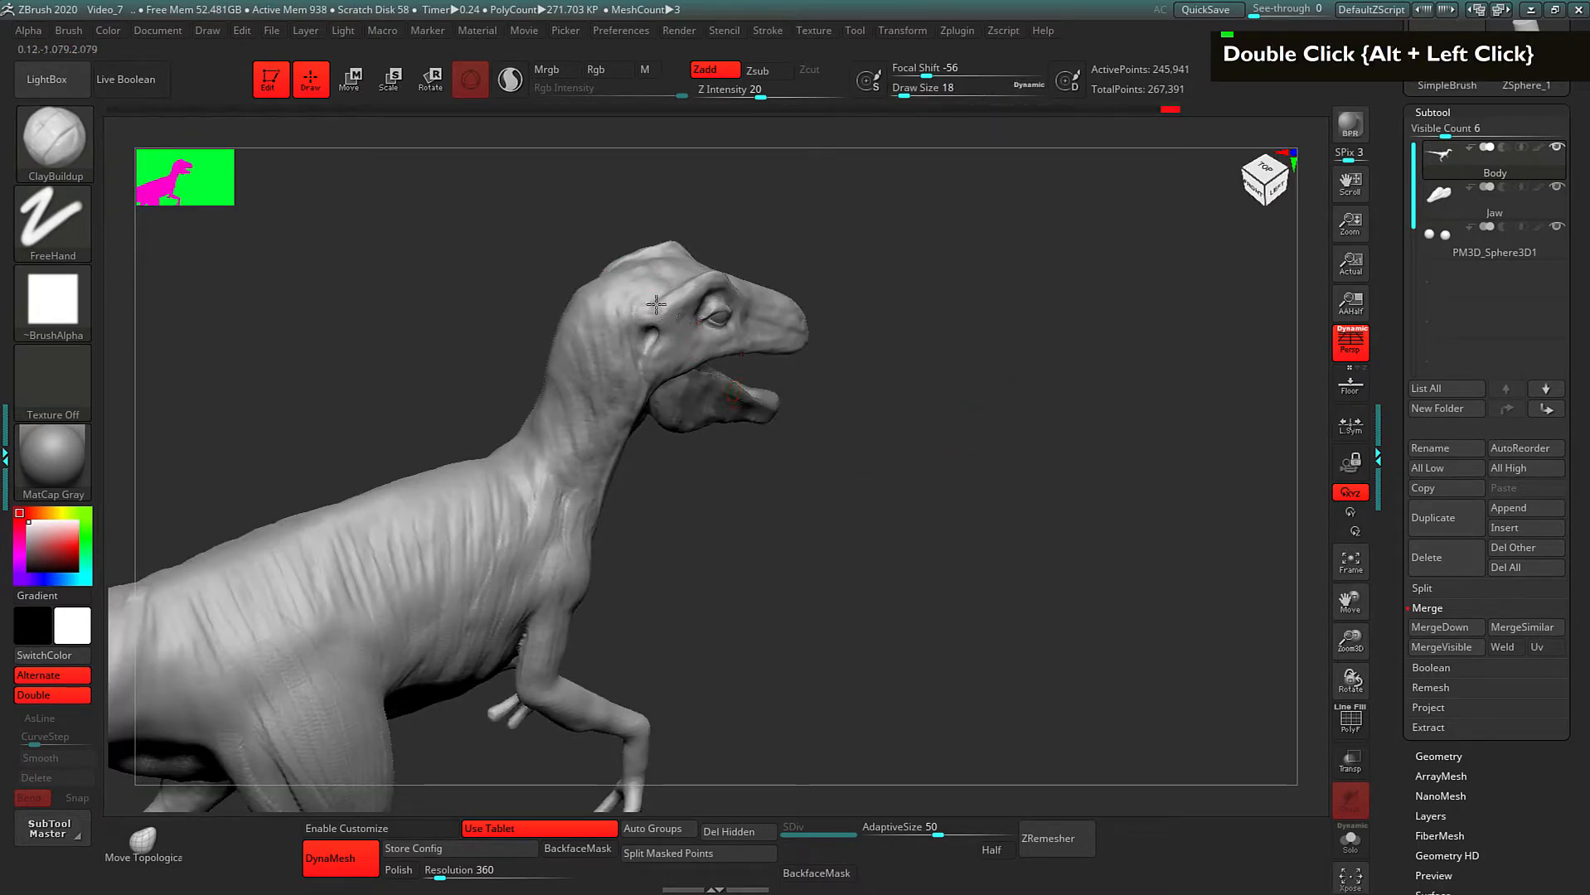
pyautogui.moveTo(662, 309); pyautogui.dragTo(651, 306)
# Step: Switch to the Move brush with a draw size of 74
pyautogui.moveTo(940, 537)
pyautogui.keyDown('alt'); pyautogui.mouseDown()
pyautogui.moveTo(933, 471)
pyautogui.moveTo(899, 490)
pyautogui.mouseUp(); pyautogui.keyUp('alt')
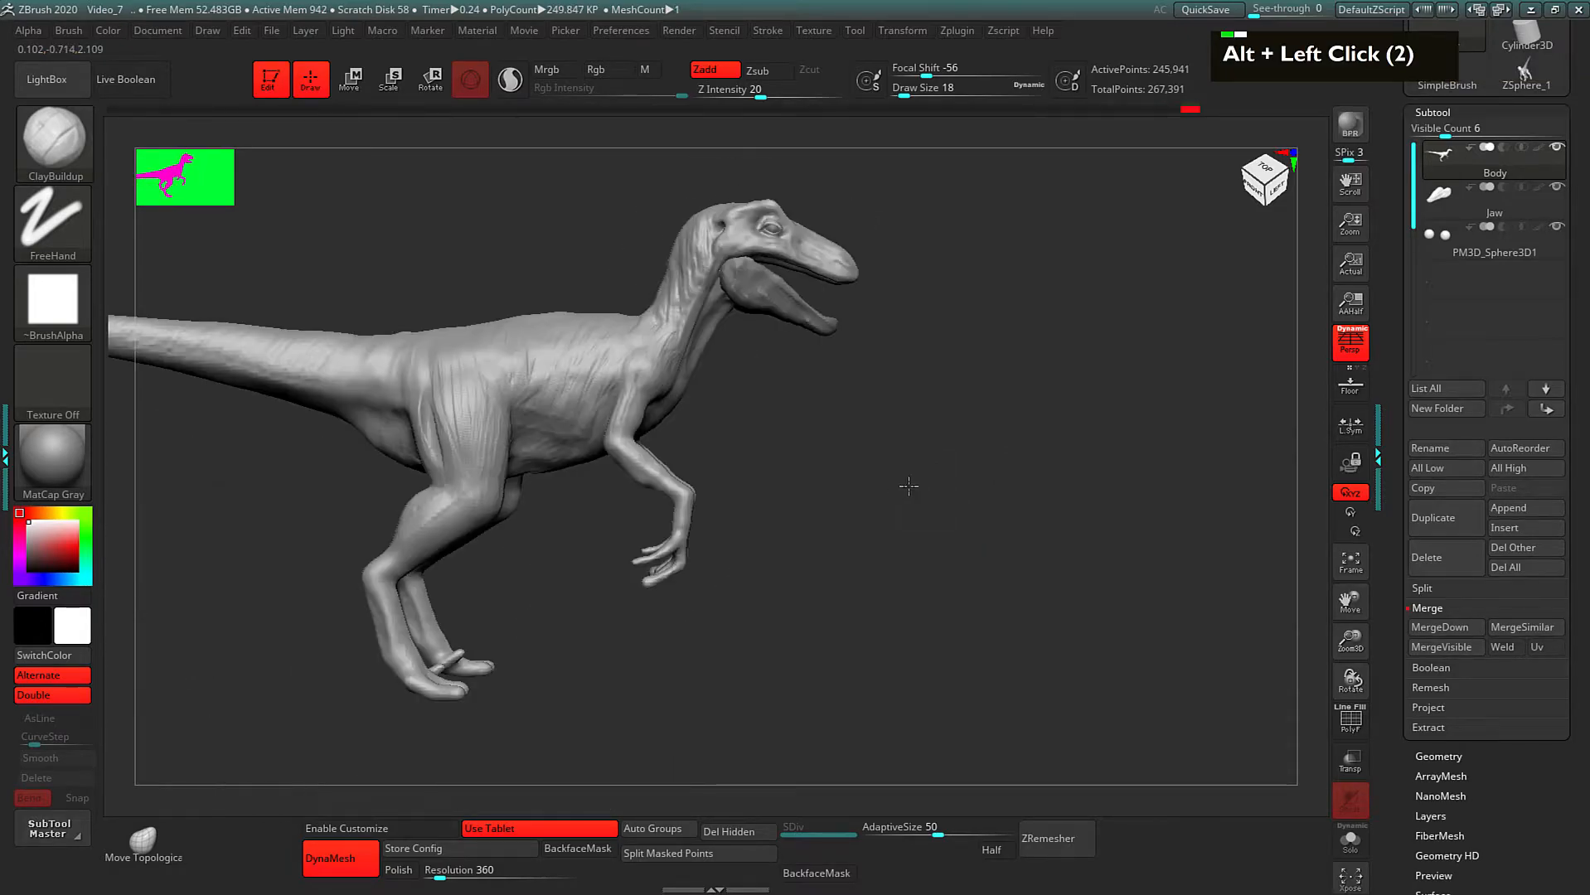
pyautogui.moveTo(858, 573); pyautogui.dragTo(677, 631)
pyautogui.moveTo(1081, 501)
pyautogui.keyDown('alt'); pyautogui.mouseDown()
pyautogui.moveTo(941, 504)
pyautogui.moveTo(965, 472)
pyautogui.moveTo(1025, 579)
pyautogui.moveTo(866, 454)
pyautogui.mouseUp(); pyautogui.keyUp('alt')
pyautogui.press('1')
pyautogui.press('space')
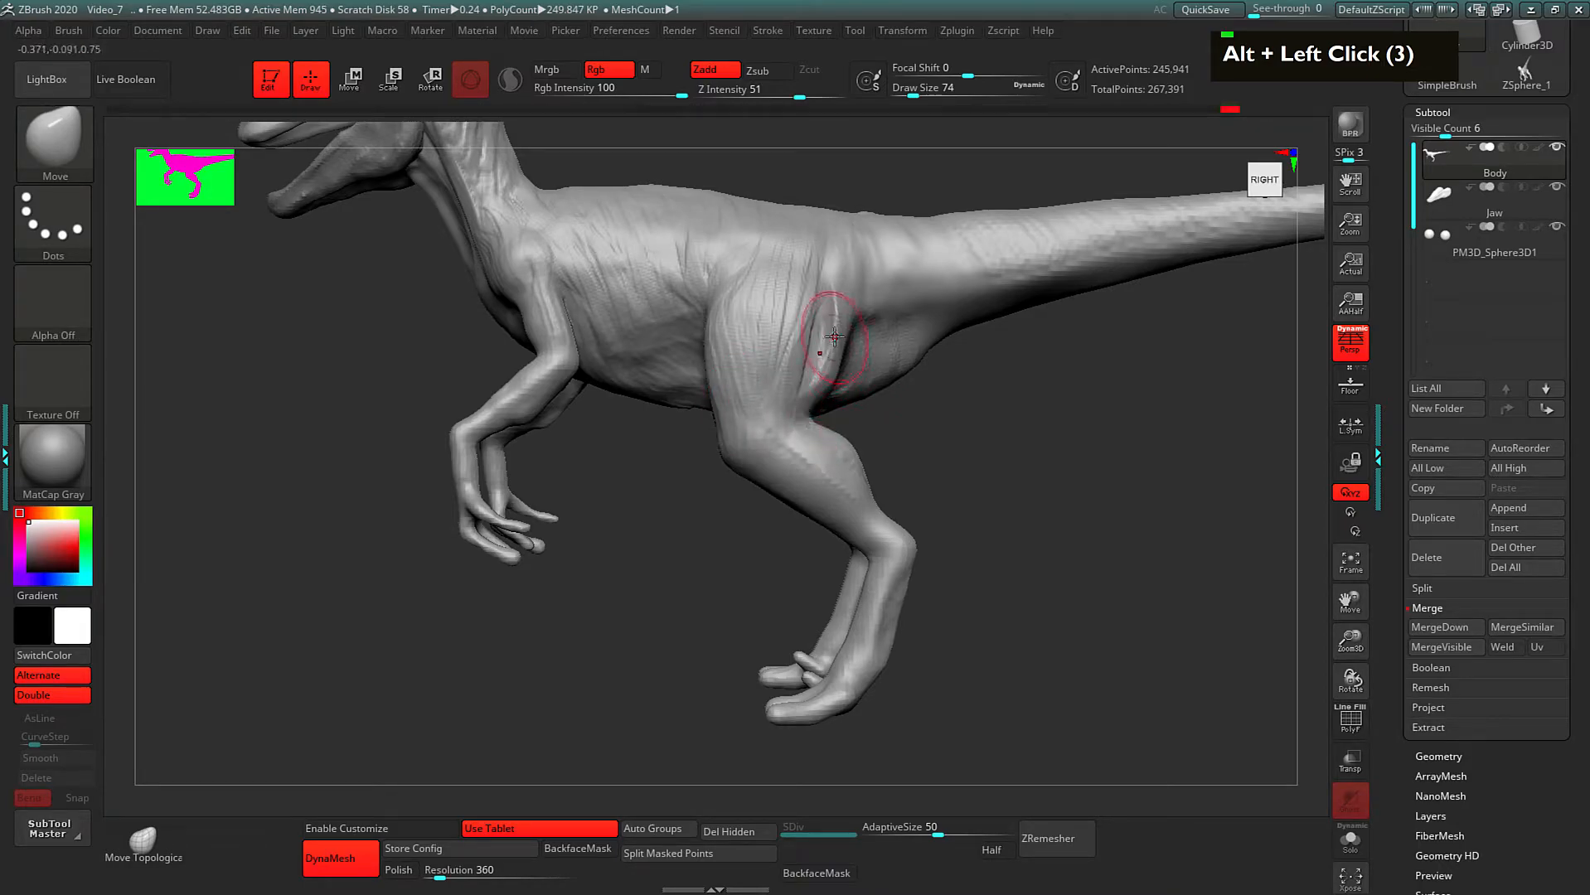
# Step: Turn off perspective and show the floor's reference image, framing the head in the side view
pyautogui.keyDown('alt'); pyautogui.moveTo(1051, 444); pyautogui.dragTo(1204, 518); pyautogui.keyUp('alt')
pyautogui.click(1350, 348)
pyautogui.click(1343, 393)
pyautogui.keyDown('alt'); pyautogui.moveTo(953, 529); pyautogui.dragTo(1013, 549); pyautogui.keyUp('alt')
pyautogui.keyDown('alt'); pyautogui.moveTo(731, 587); pyautogui.dragTo(932, 732); pyautogui.keyUp('alt')
pyautogui.keyDown('alt'); pyautogui.moveTo(532, 557); pyautogui.dragTo(754, 710); pyautogui.keyUp('alt')
pyautogui.keyDown('alt'); pyautogui.moveTo(653, 592); pyautogui.dragTo(663, 717); pyautogui.keyUp('alt')
pyautogui.keyDown('alt'); pyautogui.moveTo(614, 697); pyautogui.dragTo(840, 844); pyautogui.keyUp('alt')
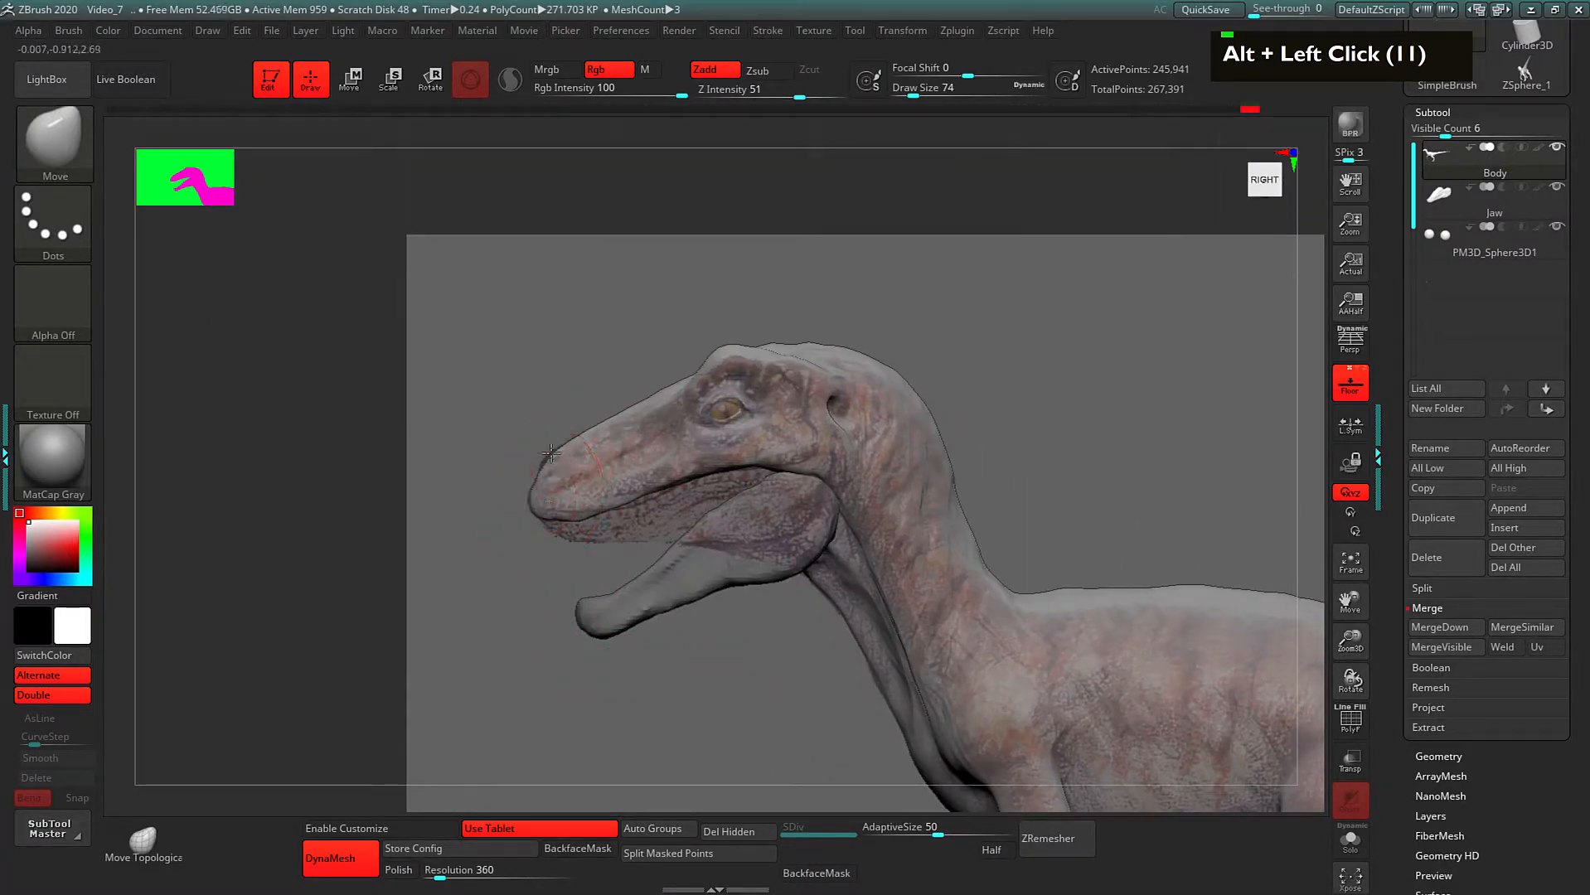
# Step: Adjust the outline of the snout and the top of the head to the side-view reference with the Move brush
pyautogui.press('alt')
pyautogui.press('alt')
pyautogui.press('alt')
pyautogui.press('alt')
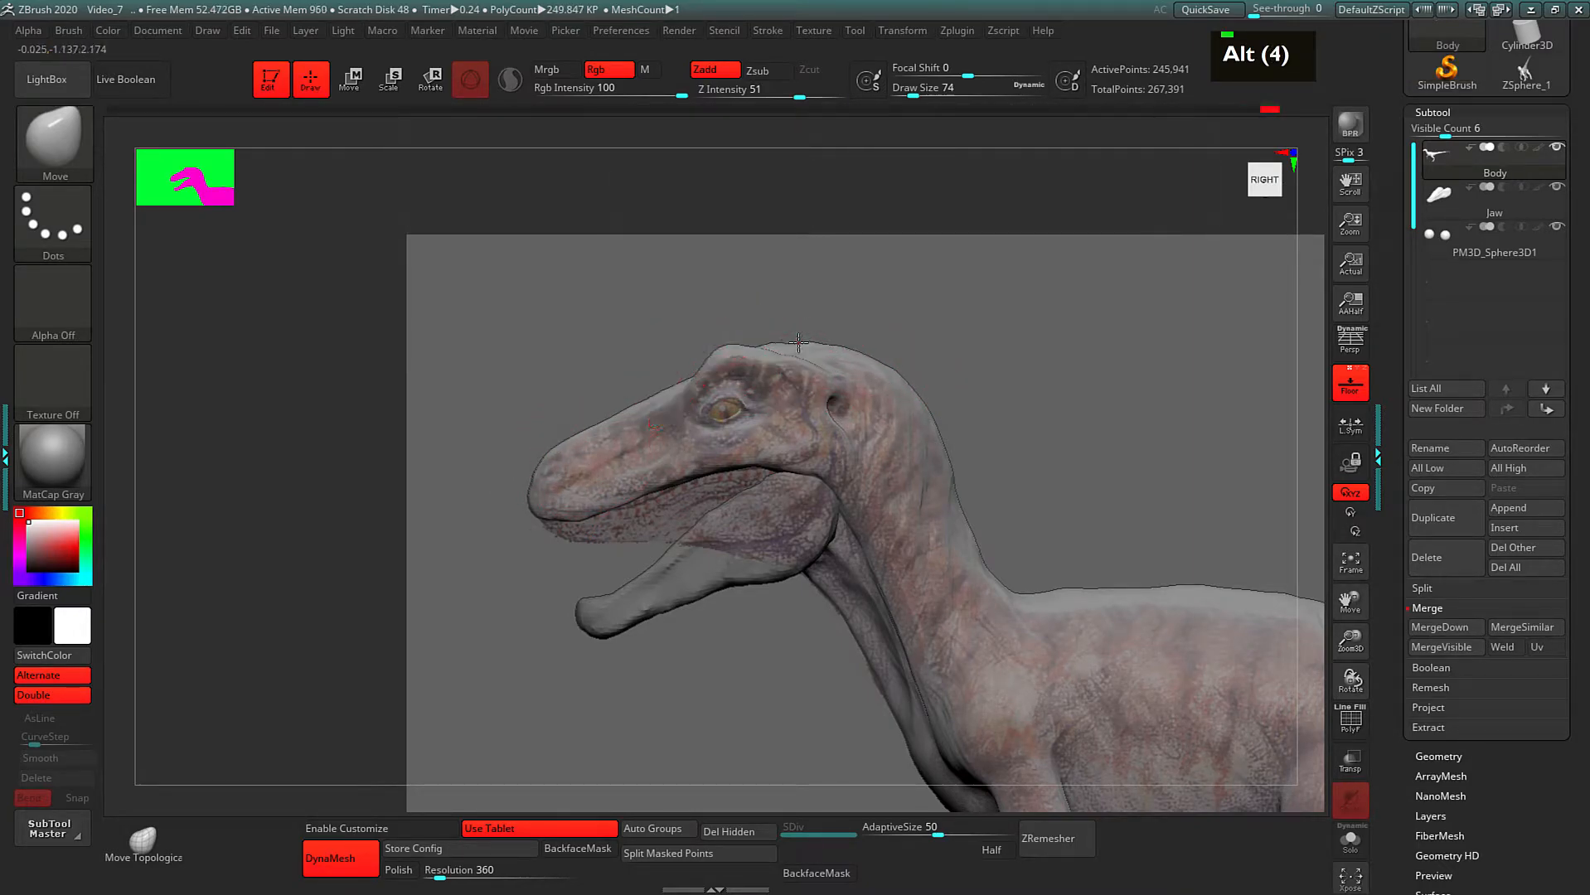
pyautogui.keyDown('alt'); pyautogui.moveTo(965, 337); pyautogui.dragTo(836, 346); pyautogui.keyUp('alt')
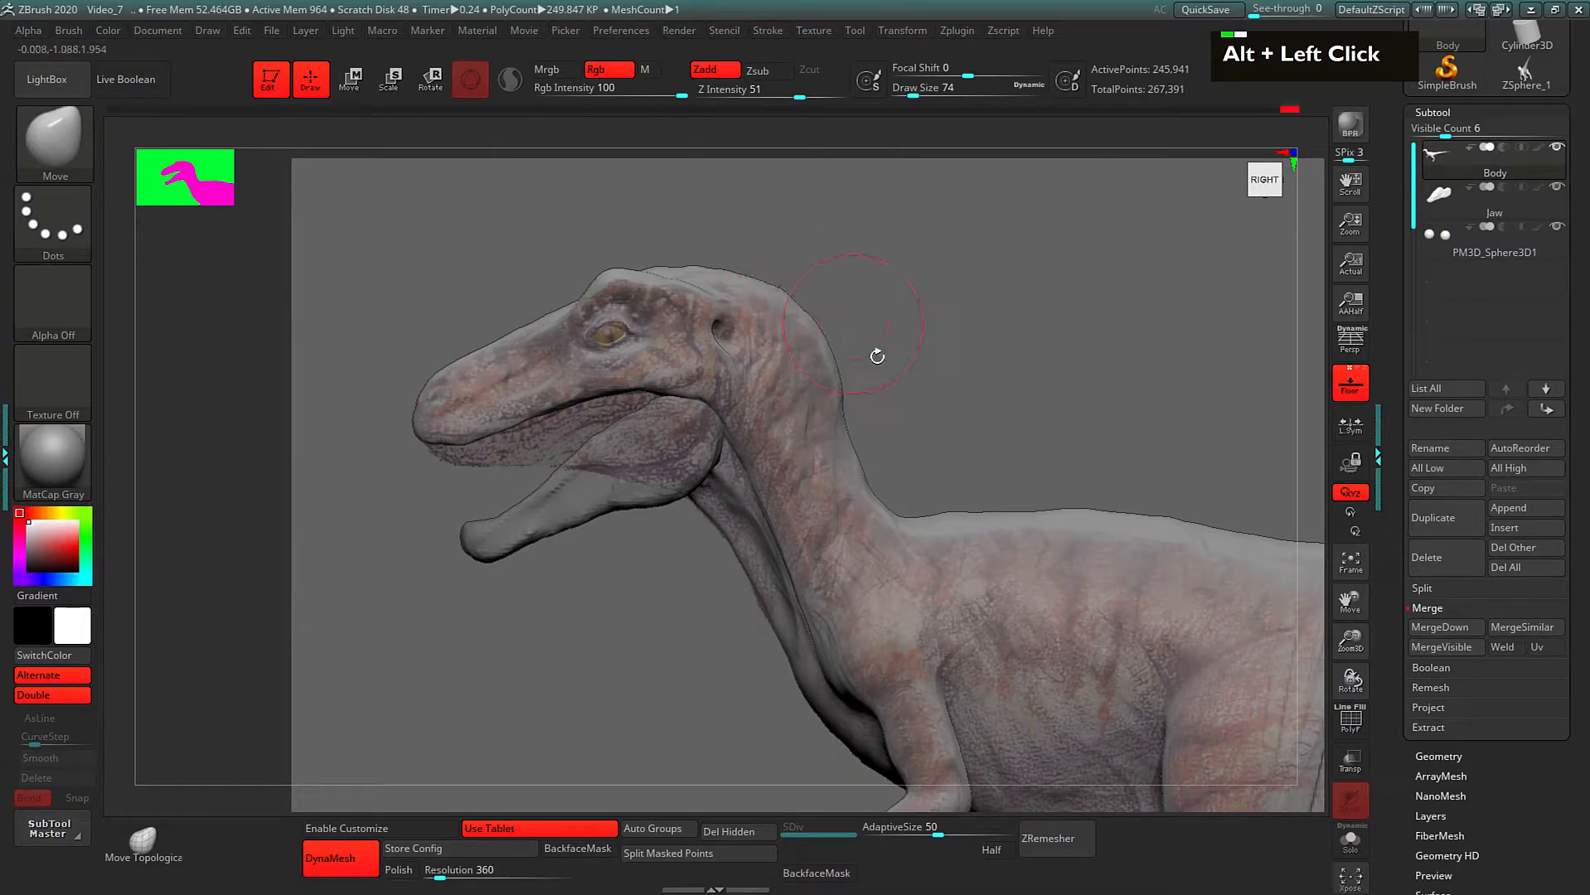
# Step: Reshape the back of the neck to follow the reference silhouette and smooth the reshaped area
pyautogui.keyDown('alt'); pyautogui.moveTo(884, 381); pyautogui.dragTo(851, 257); pyautogui.keyUp('alt')
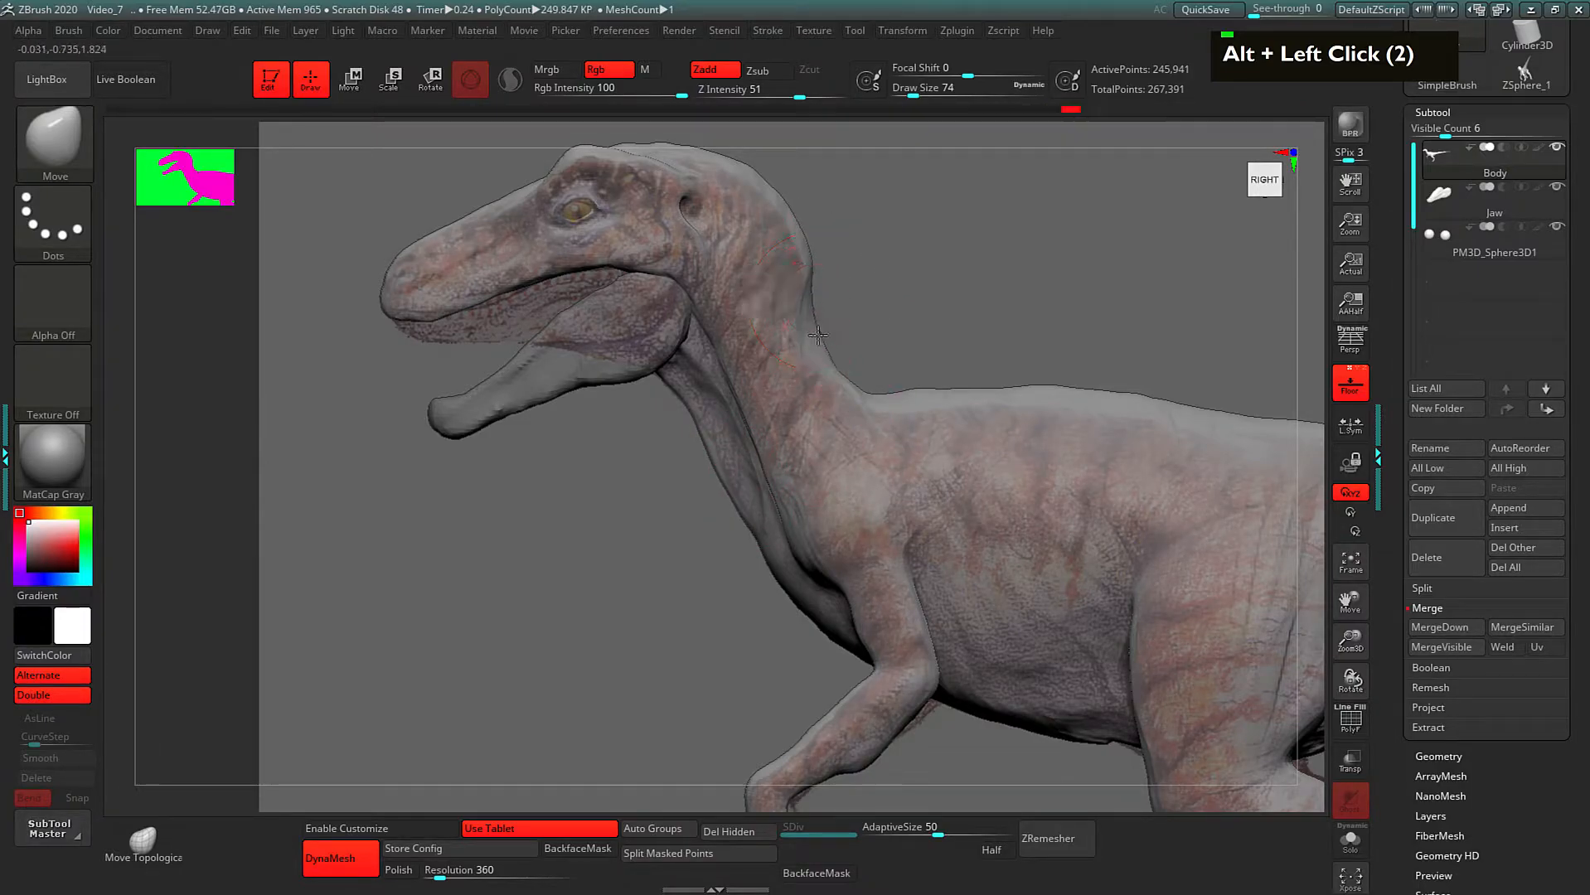
pyautogui.keyDown('alt'); pyautogui.click(808, 256); pyautogui.keyUp('alt')
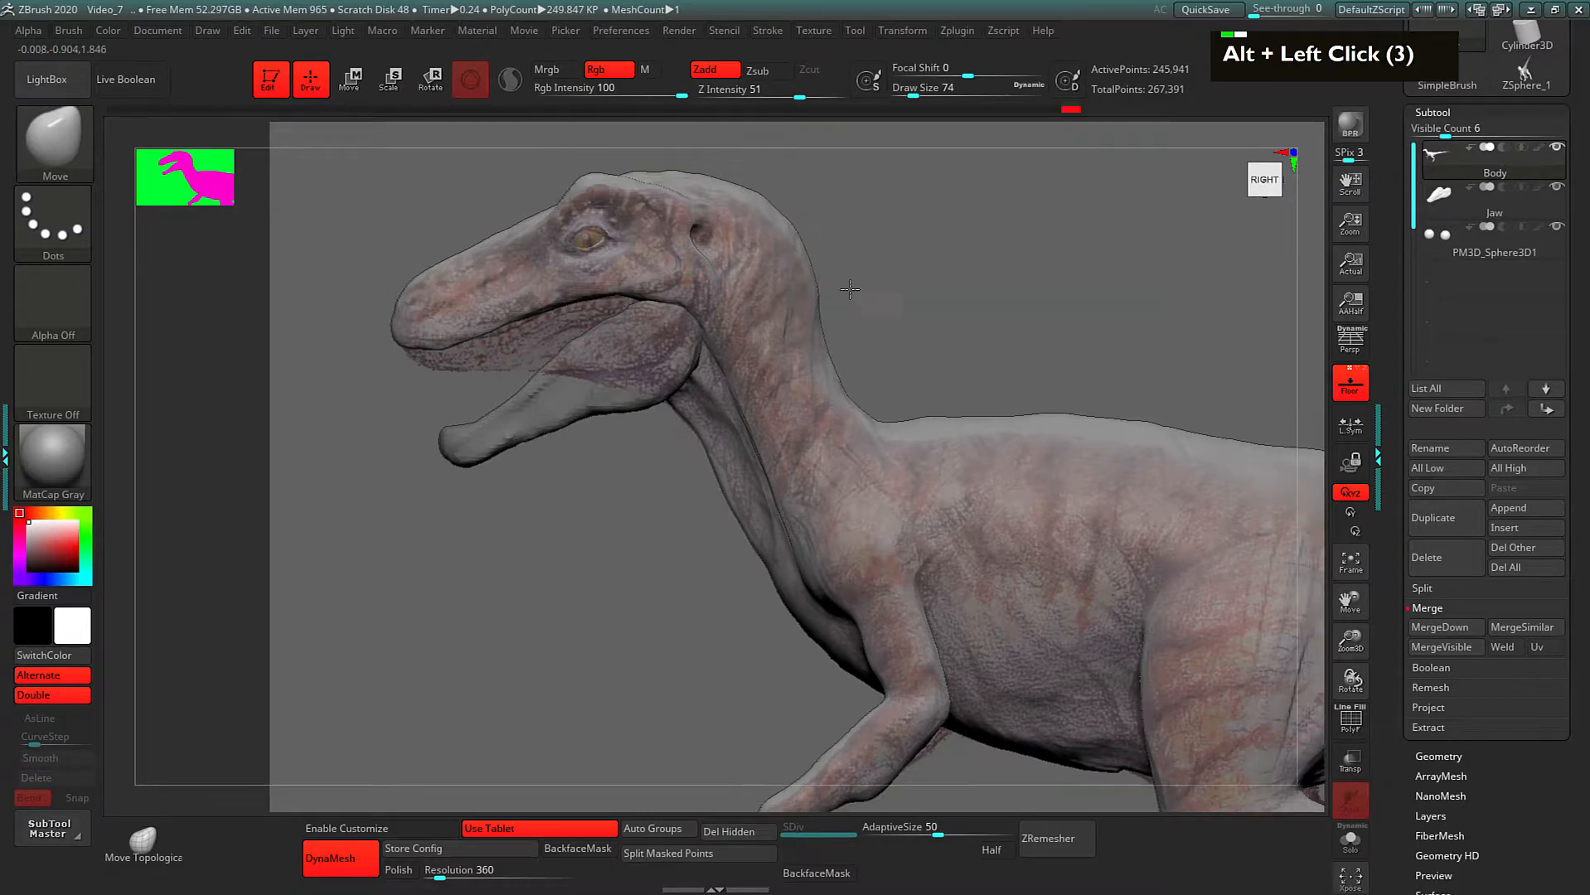
pyautogui.keyDown('alt'); pyautogui.moveTo(839, 348); pyautogui.dragTo(794, 311); pyautogui.keyUp('alt')
pyautogui.press('shift')
pyautogui.keyDown('shift'); pyautogui.click(765, 259); pyautogui.keyUp('shift')
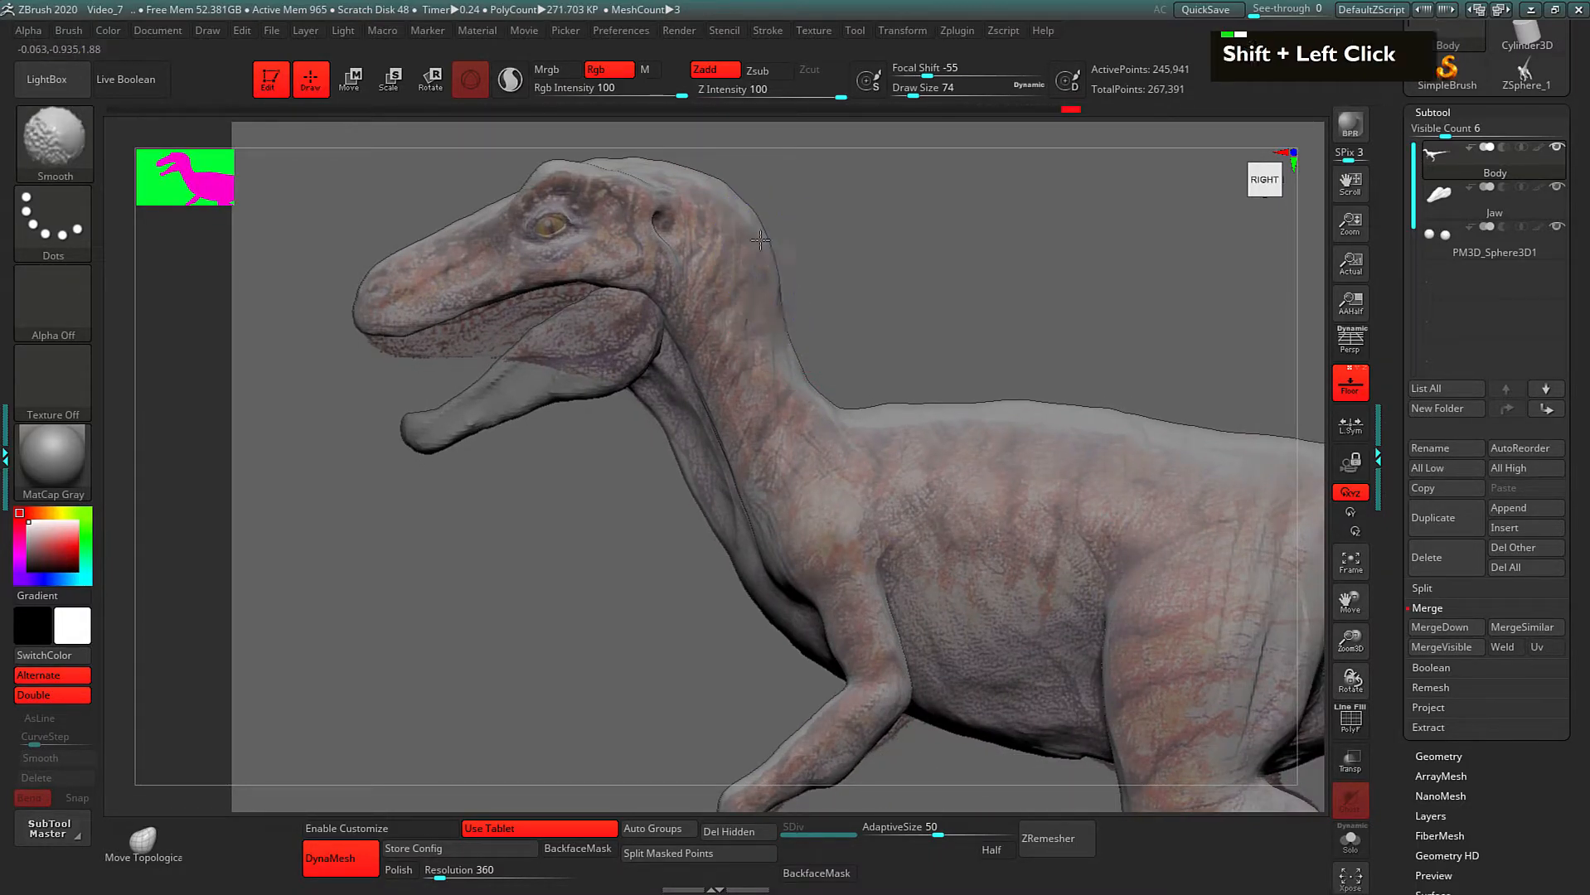
pyautogui.press('shift')
pyautogui.keyDown('alt'); pyautogui.moveTo(867, 319); pyautogui.dragTo(776, 285); pyautogui.keyUp('alt')
pyautogui.moveTo(1136, 302)
pyautogui.keyDown('alt'); pyautogui.mouseDown()
pyautogui.moveTo(994, 305)
pyautogui.moveTo(1011, 280)
pyautogui.moveTo(1229, 323)
pyautogui.mouseUp(); pyautogui.keyUp('alt')
pyautogui.keyDown('shift'); pyautogui.click(976, 348); pyautogui.keyUp('shift')
# Step: Adjust and smooth the outline of the throat and front of the neck against the reference
pyautogui.keyDown('alt'); pyautogui.moveTo(1052, 274); pyautogui.dragTo(1282, 313); pyautogui.keyUp('alt')
pyautogui.keyDown('alt'); pyautogui.moveTo(898, 384); pyautogui.dragTo(877, 432); pyautogui.keyUp('alt')
pyautogui.keyDown('alt'); pyautogui.moveTo(672, 514); pyautogui.dragTo(794, 528); pyautogui.keyUp('alt')
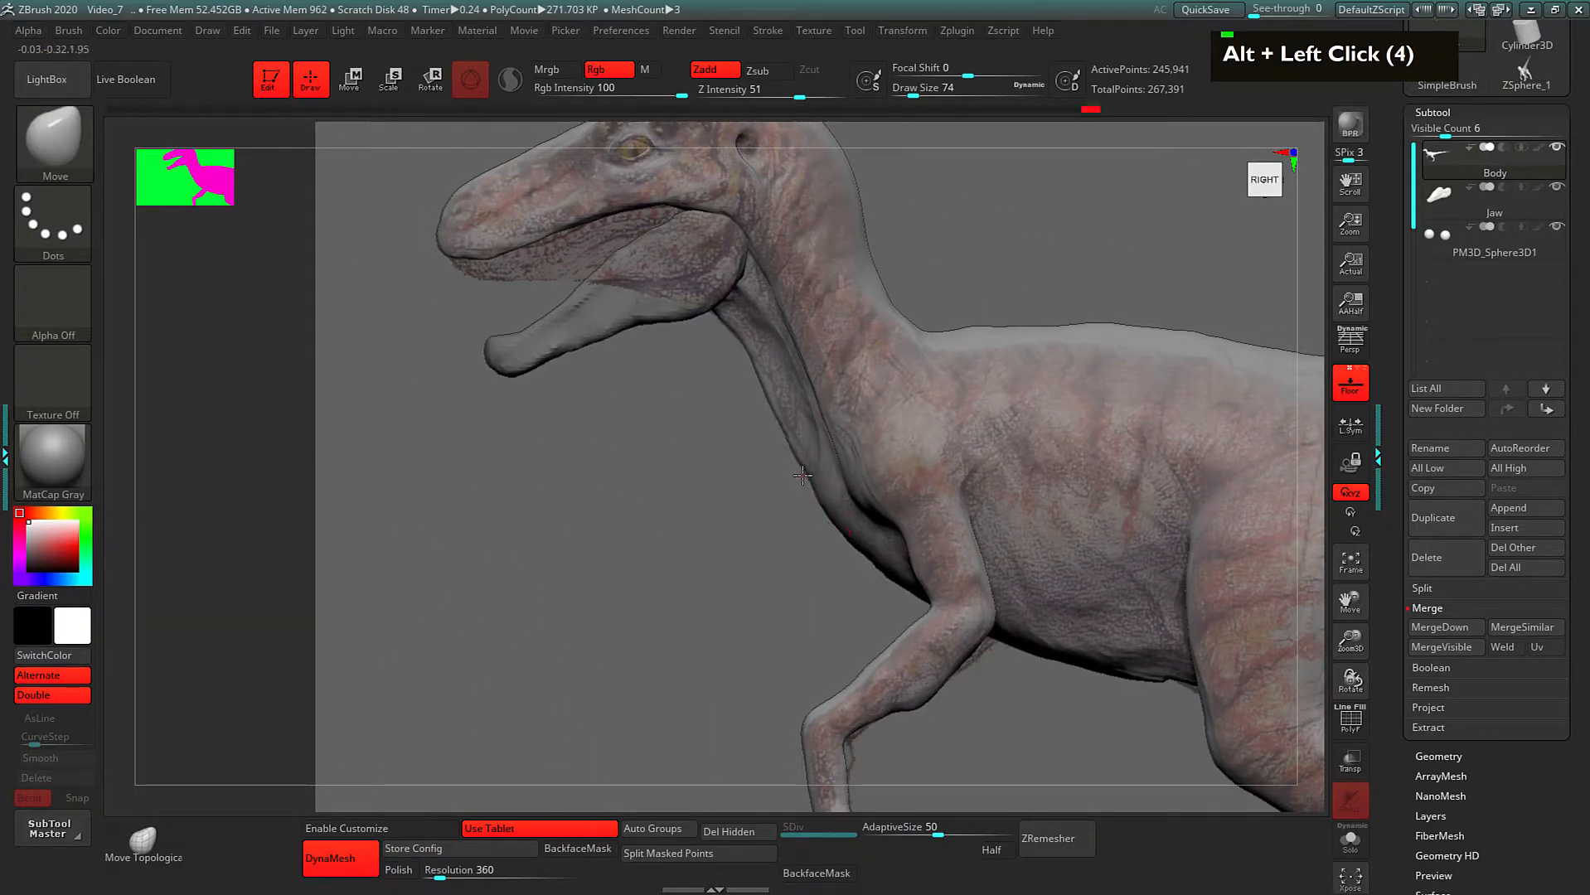
pyautogui.moveTo(765, 380)
pyautogui.keyDown('shift'); pyautogui.mouseDown()
pyautogui.moveTo(804, 476)
pyautogui.moveTo(736, 331)
pyautogui.mouseUp(); pyautogui.keyUp('shift')
pyautogui.keyDown('alt'); pyautogui.moveTo(703, 503); pyautogui.dragTo(539, 524); pyautogui.keyUp('alt')
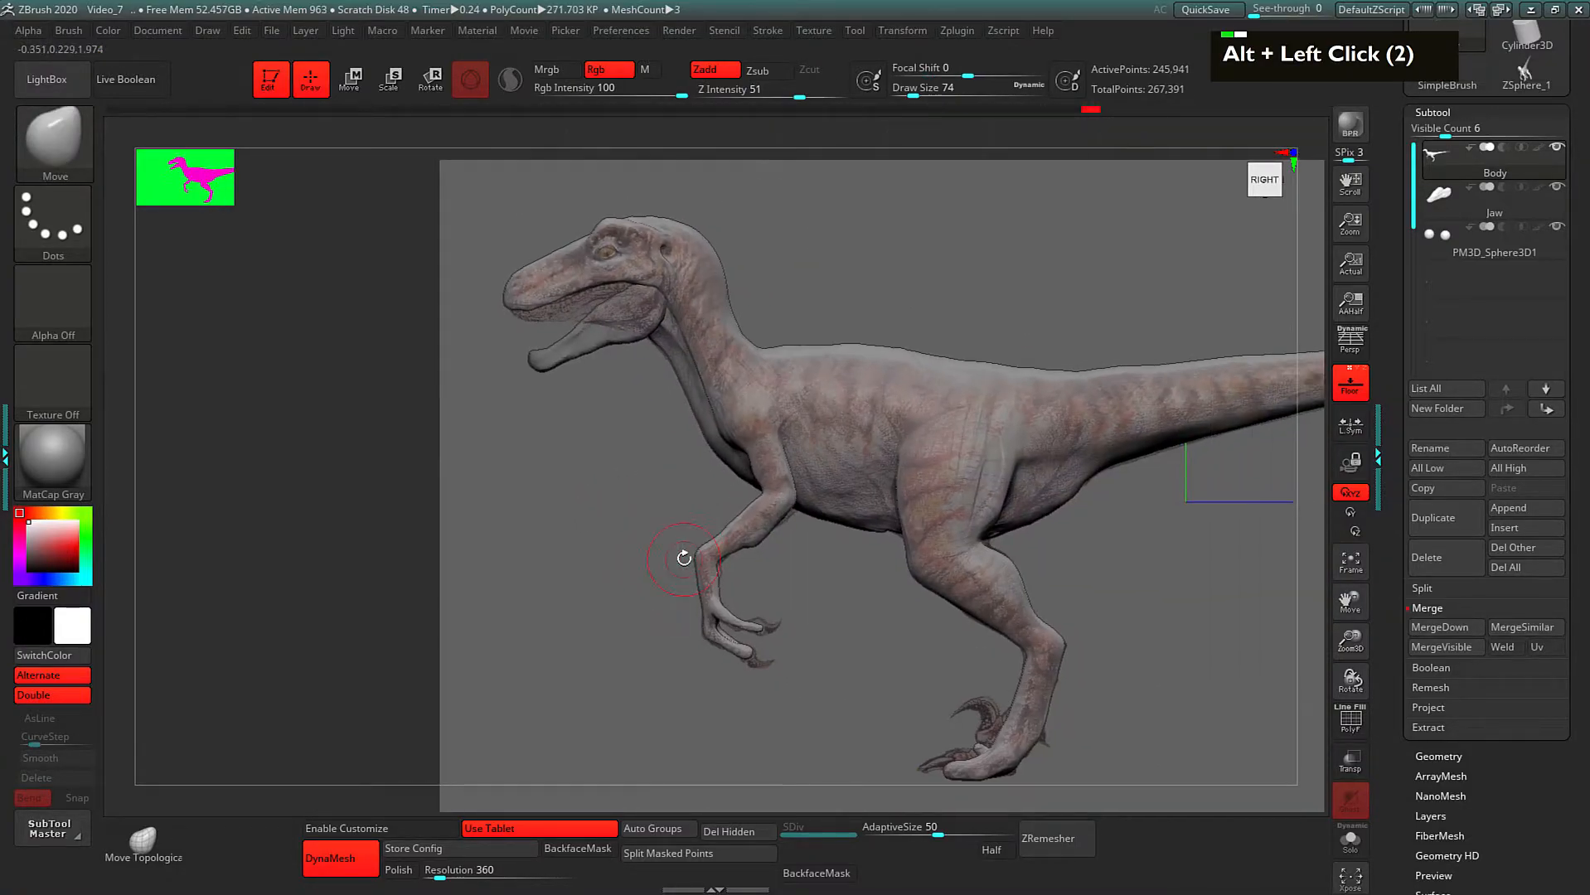
# Step: Dock the Draw palette beside the canvas and bring its floor grid settings into view
pyautogui.doubleClick(11, 513)
pyautogui.keyDown('alt'); pyautogui.moveTo(622, 526); pyautogui.dragTo(543, 526); pyautogui.keyUp('alt')
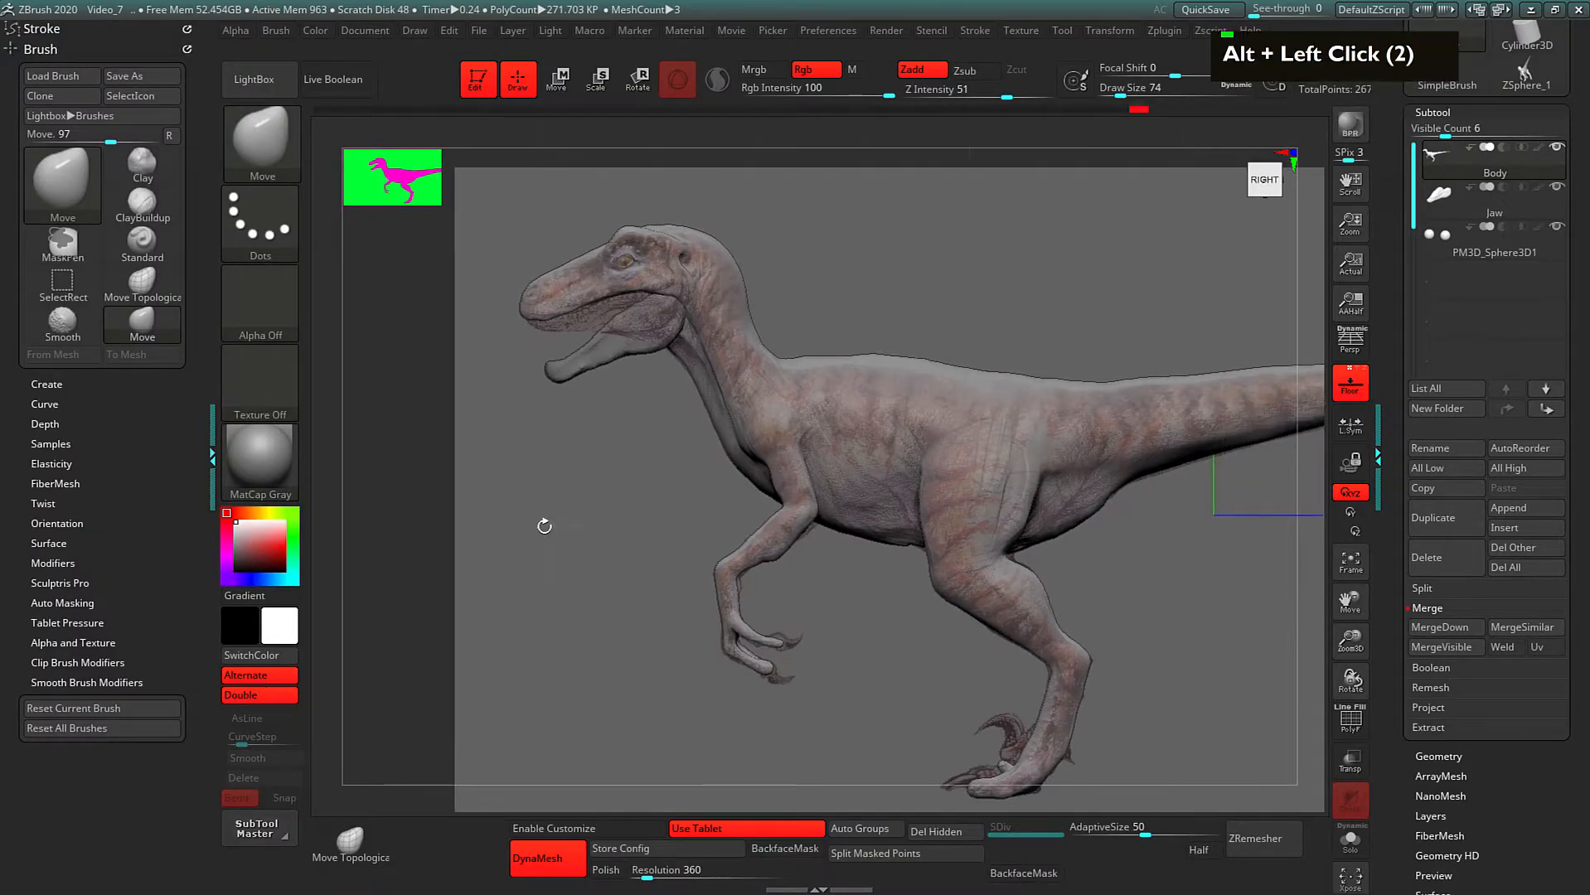
pyautogui.click(415, 29)
pyautogui.moveTo(409, 50)
pyautogui.mouseDown()
pyautogui.moveTo(380, 72)
pyautogui.moveTo(10, 132)
pyautogui.mouseUp()
pyautogui.moveTo(1, 454); pyautogui.dragTo(3, 318)
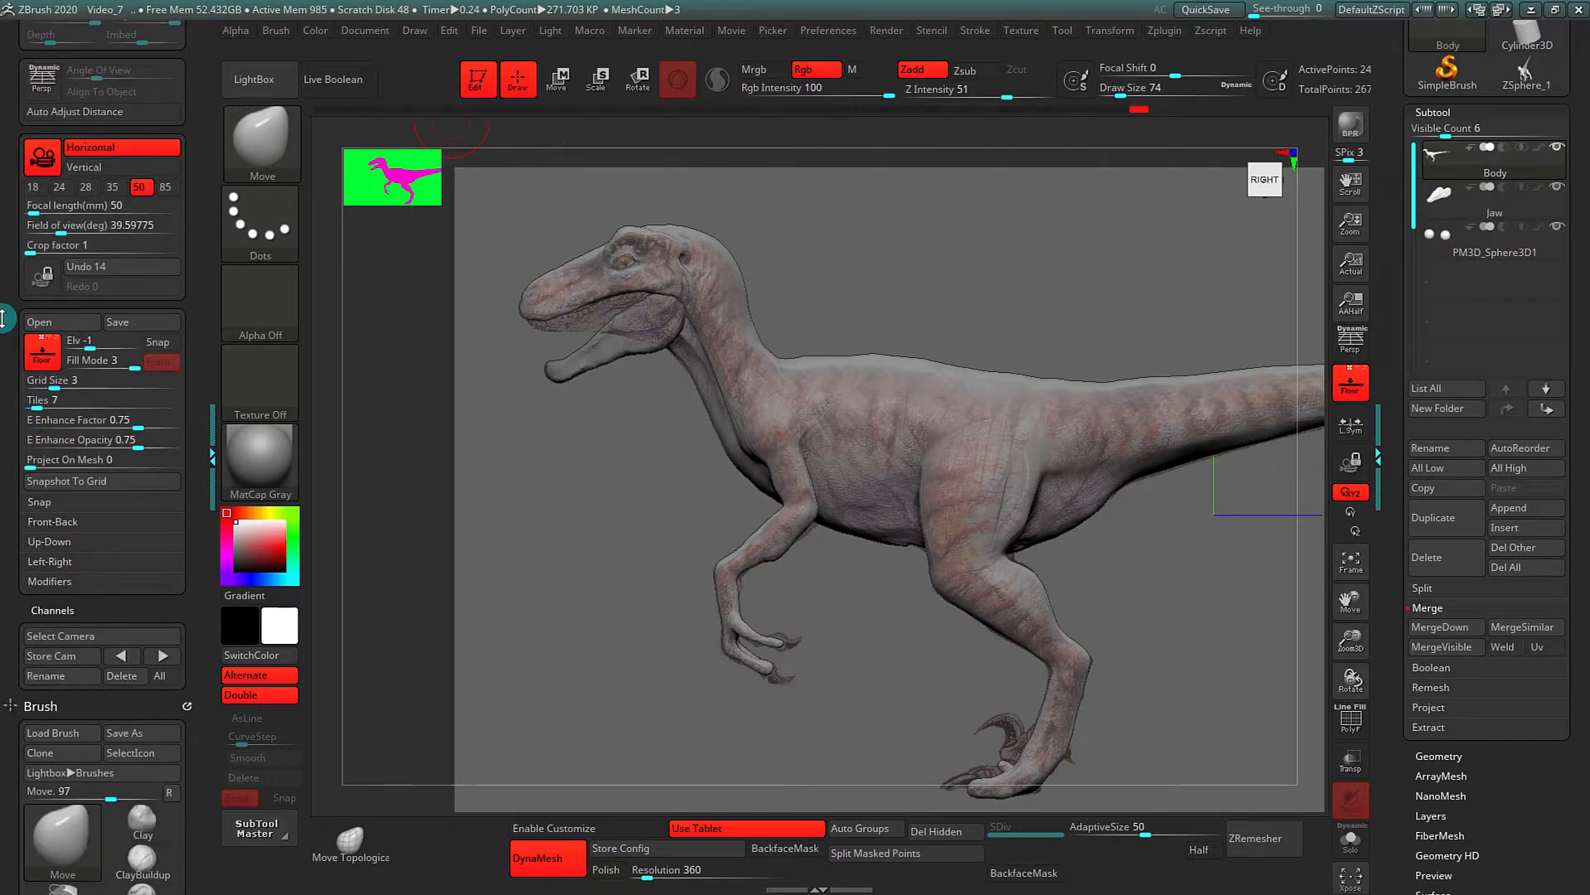
# Step: Set the floor's grid elevation to -1
pyautogui.click(110, 359)
pyautogui.moveTo(110, 359)
pyautogui.mouseDown()
pyautogui.moveTo(96, 362)
pyautogui.moveTo(127, 362)
pyautogui.mouseUp()
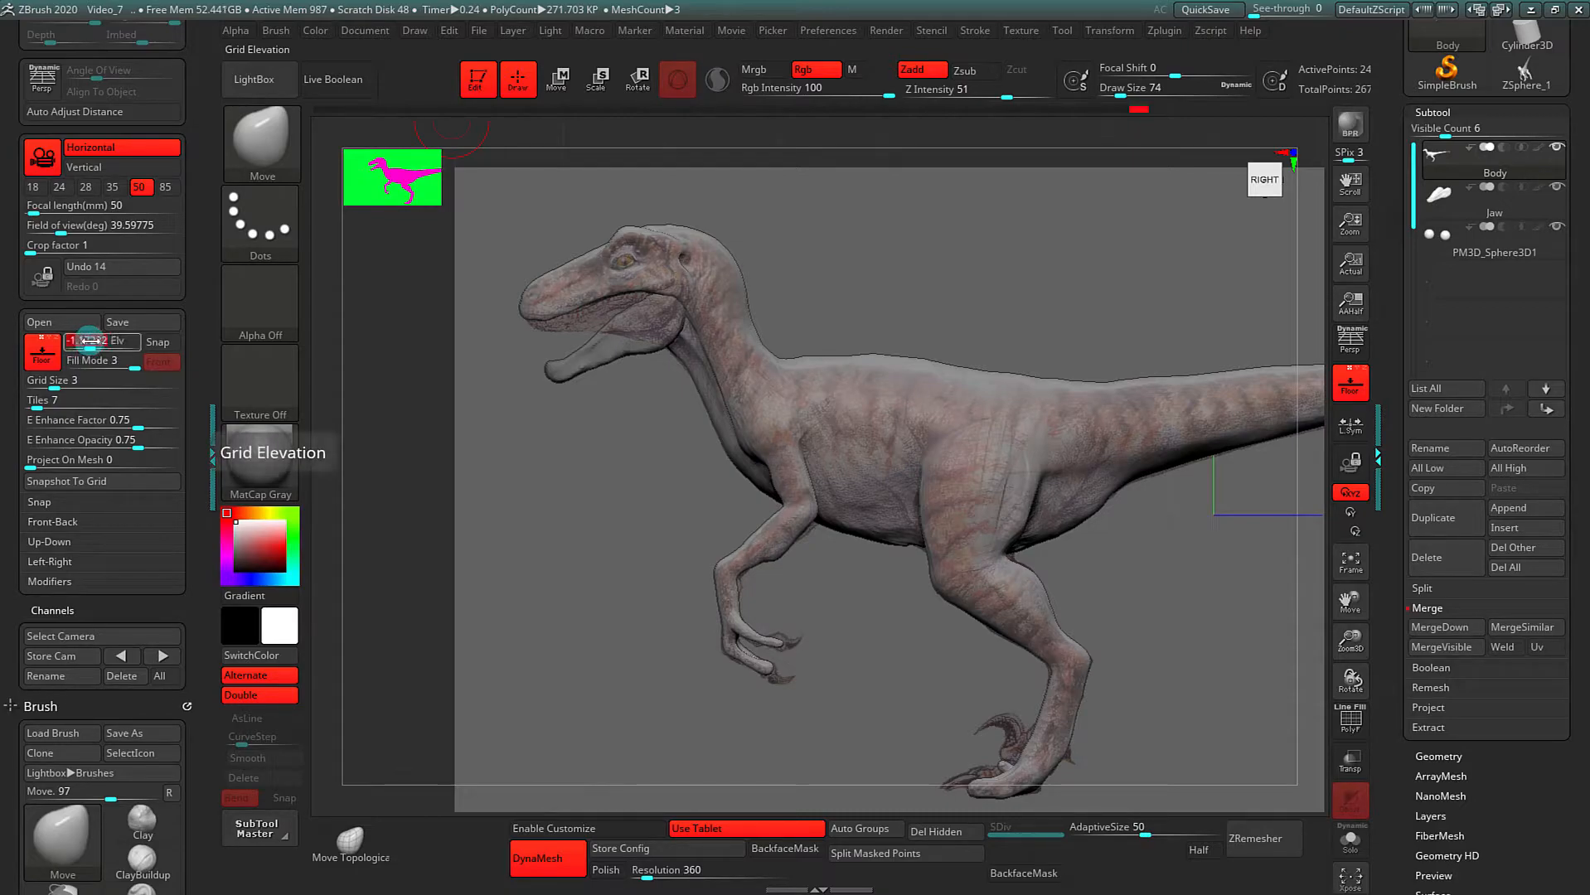
pyautogui.click(86, 340)
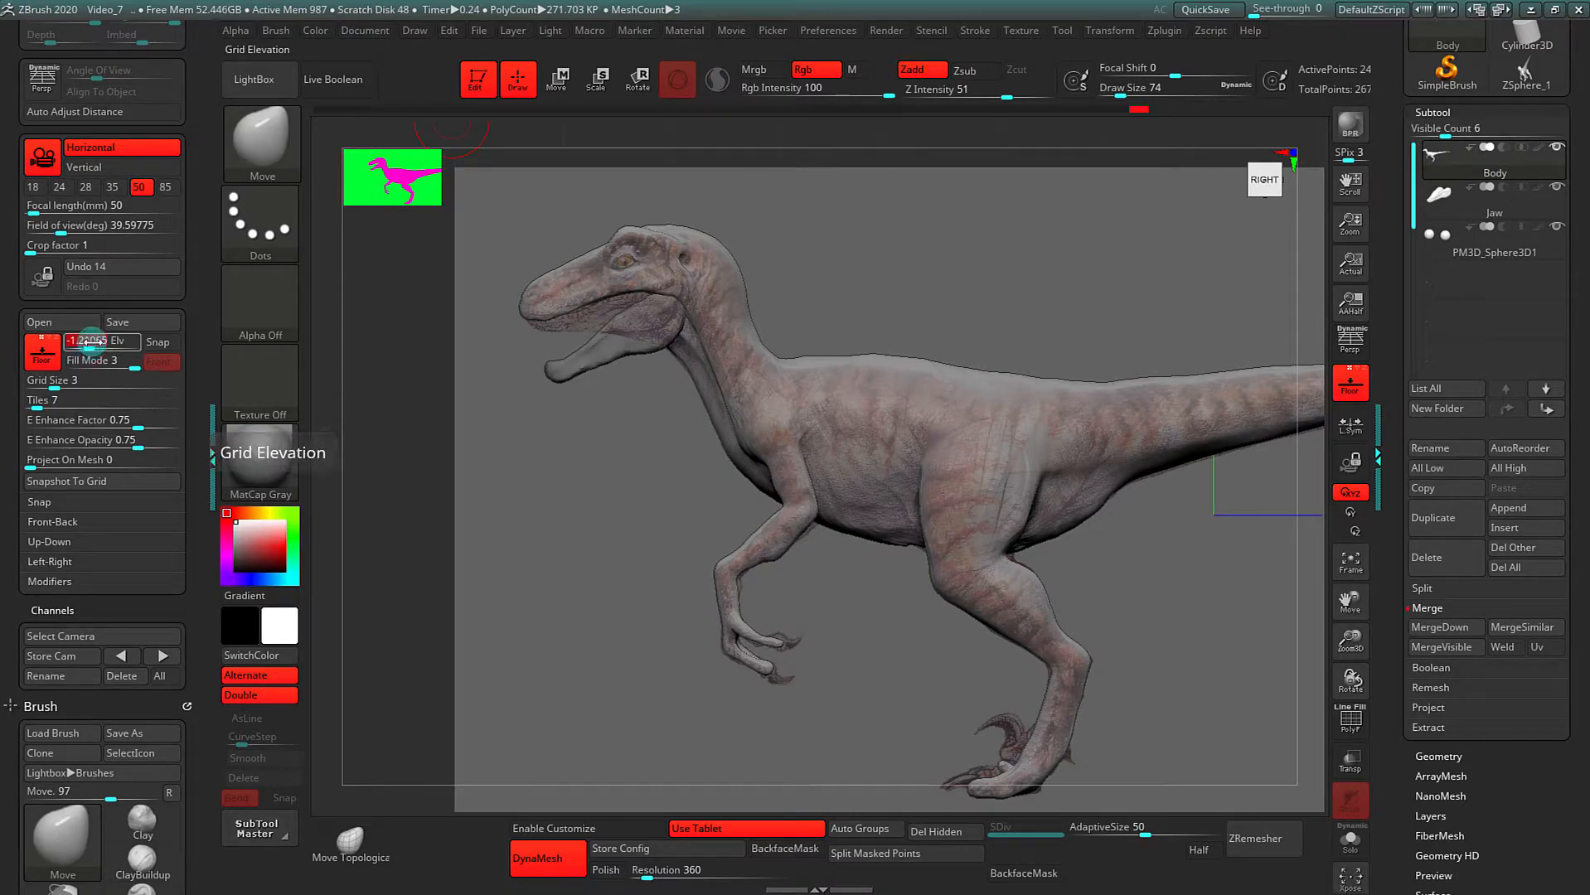
pyautogui.write('-1')
pyautogui.press('Return')
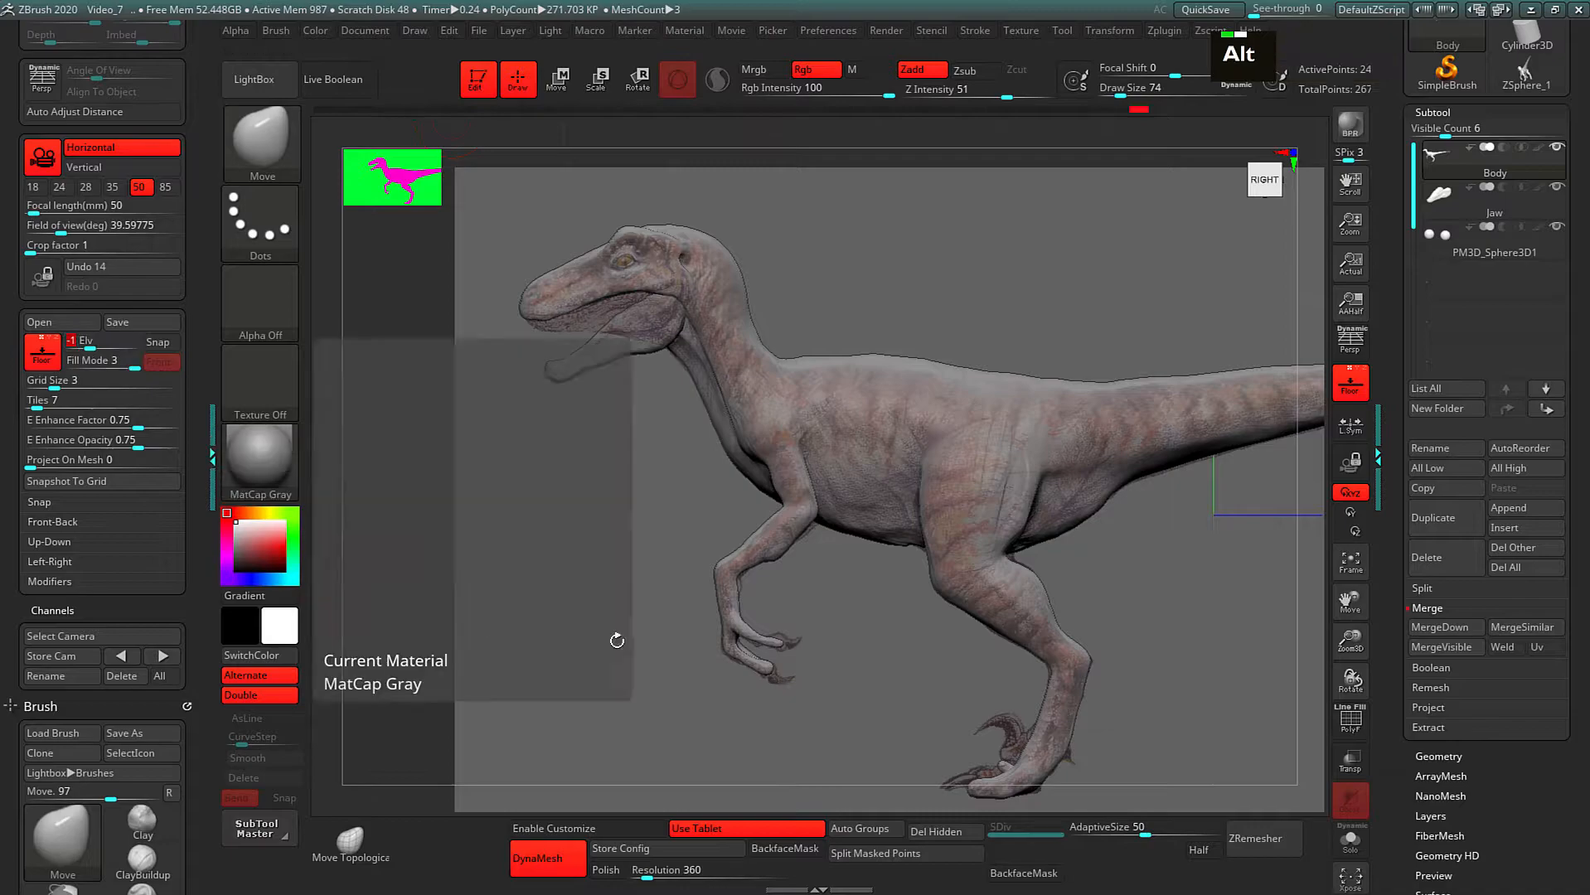
# Step: Raise the floor's grid elevation to about -0.374 so the ground line sits at the raptor's feet
pyautogui.keyDown('alt'); pyautogui.click(593, 587); pyautogui.keyUp('alt')
pyautogui.keyDown('alt'); pyautogui.click(593, 587); pyautogui.keyUp('alt')
pyautogui.keyDown('alt'); pyautogui.click(593, 587); pyautogui.keyUp('alt')
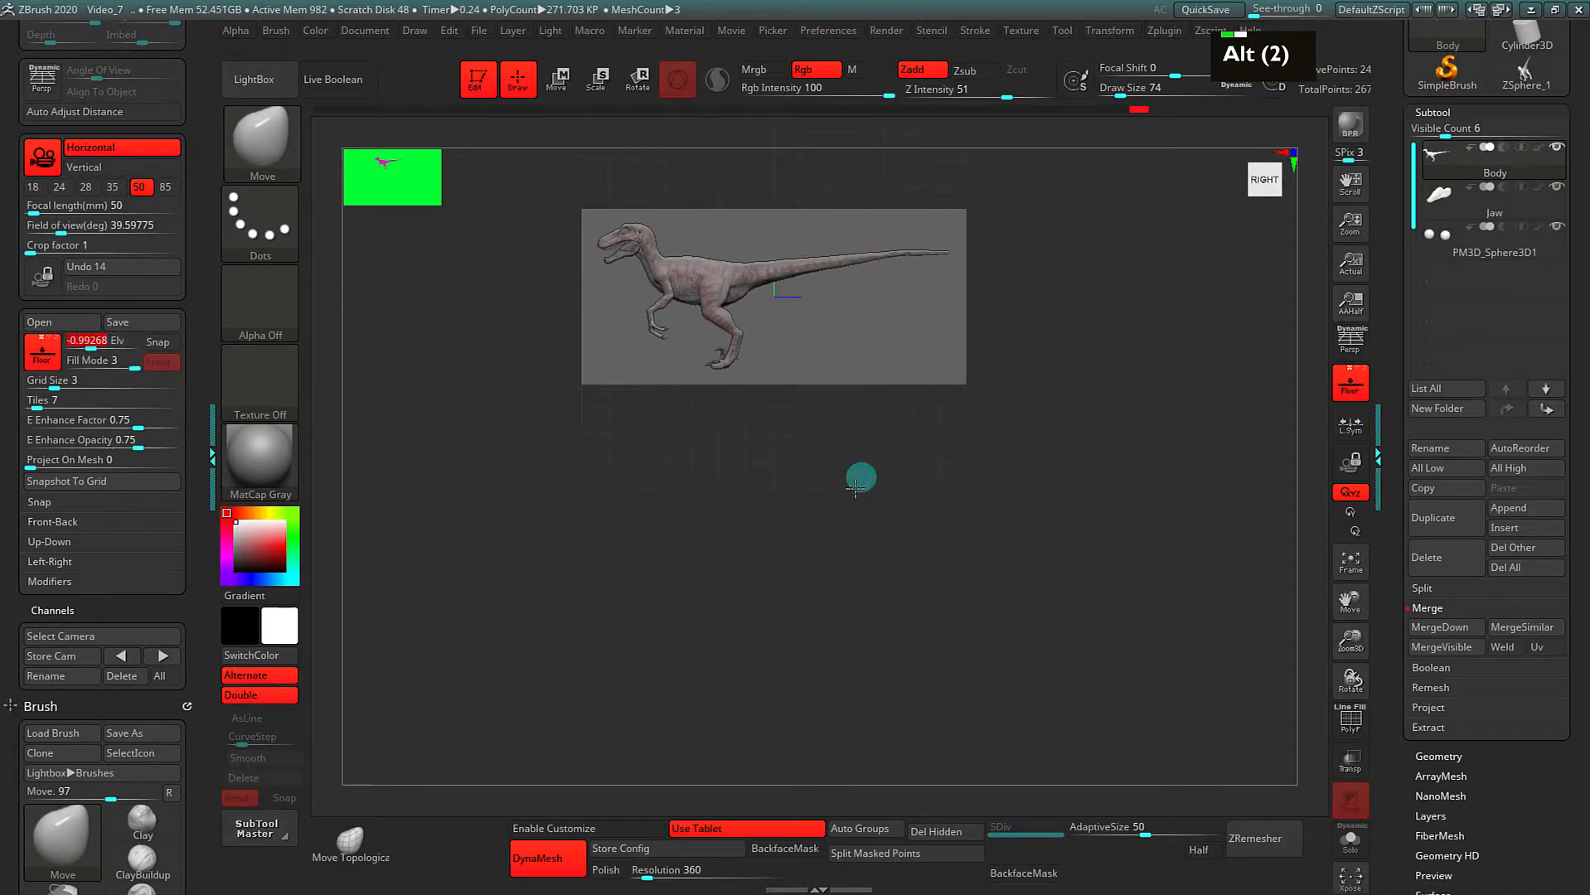
pyautogui.keyDown('alt'); pyautogui.click(863, 475); pyautogui.keyUp('alt')
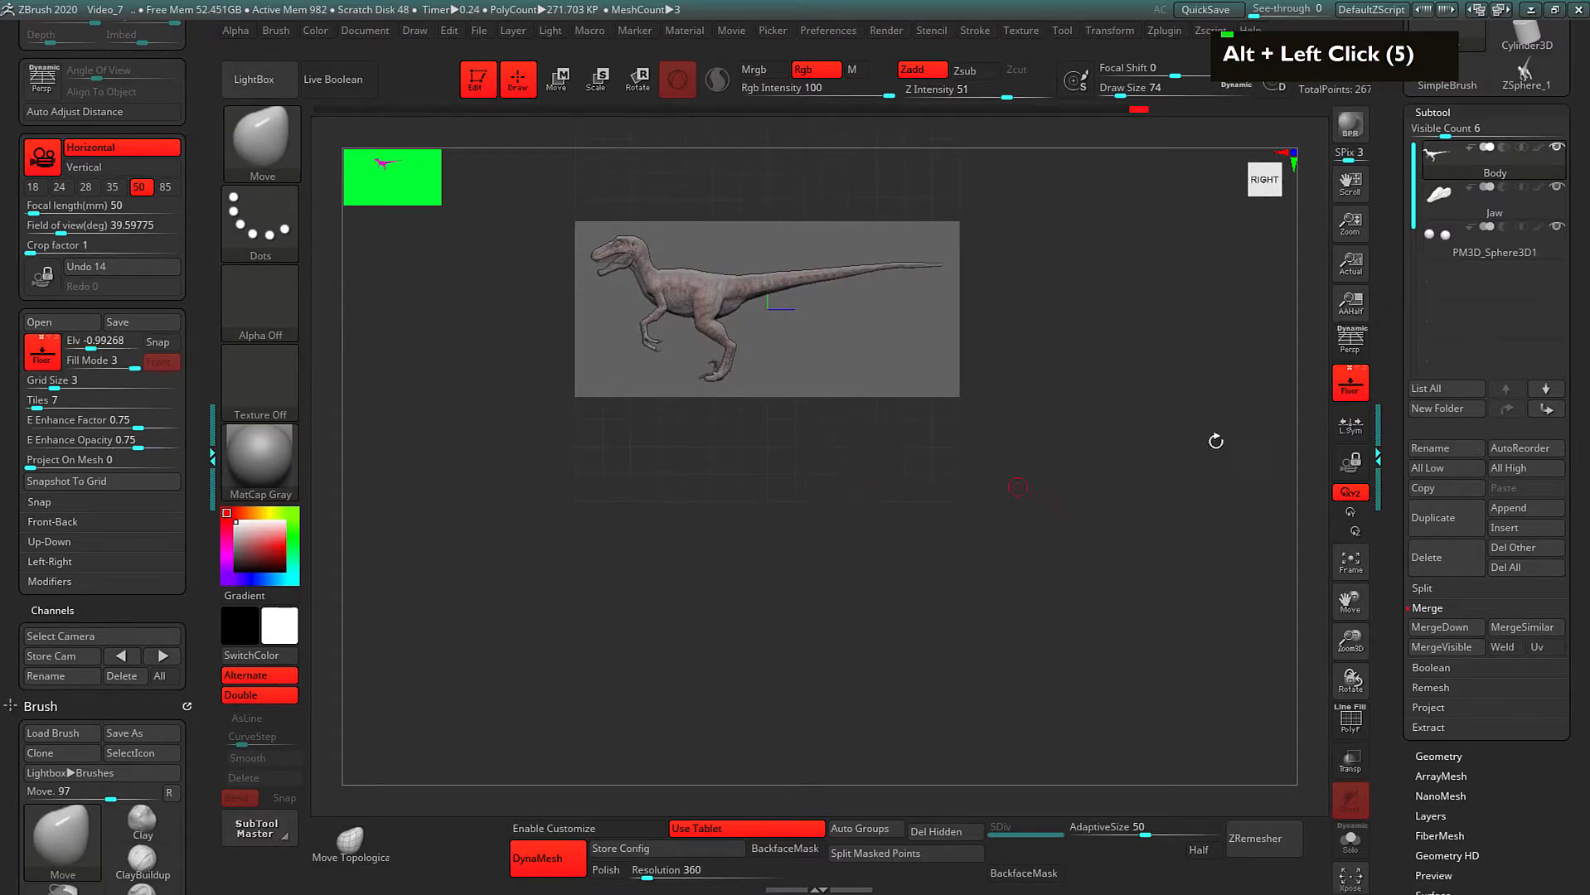
pyautogui.keyDown('alt'); pyautogui.click(1097, 461); pyautogui.keyUp('alt')
pyautogui.keyDown('alt'); pyautogui.click(1097, 461); pyautogui.keyUp('alt')
pyautogui.moveTo(89, 342); pyautogui.dragTo(91, 340)
pyautogui.click(91, 335)
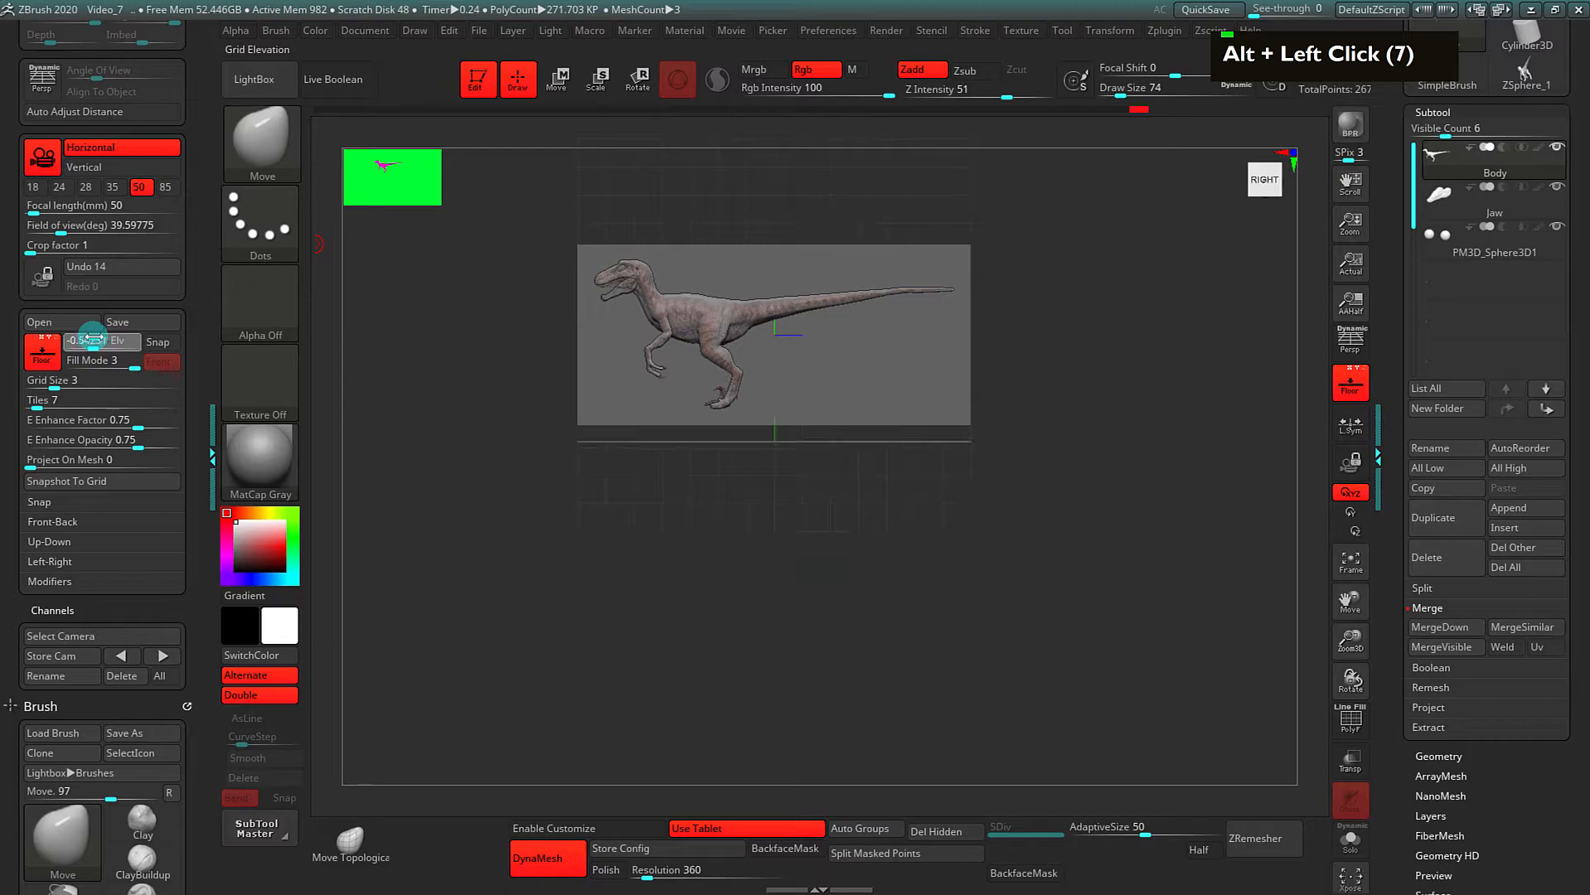
pyautogui.keyDown('alt'); pyautogui.click(885, 581); pyautogui.keyUp('alt')
pyautogui.keyDown('alt'); pyautogui.click(885, 580); pyautogui.keyUp('alt')
pyautogui.keyDown('alt'); pyautogui.click(784, 603); pyautogui.keyUp('alt')
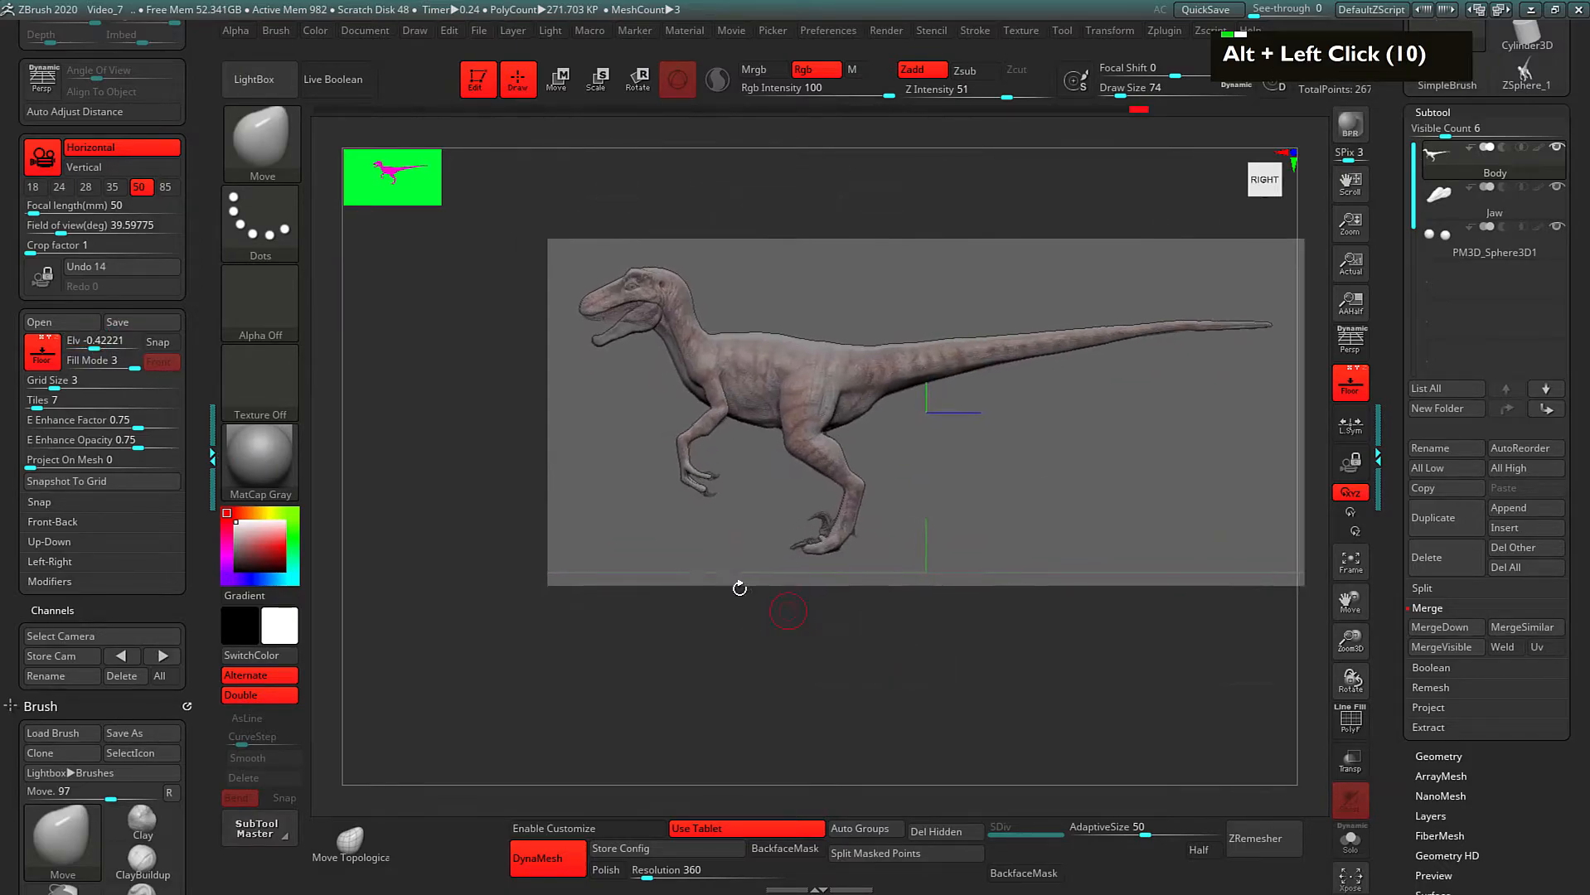
pyautogui.moveTo(96, 342); pyautogui.dragTo(95, 340)
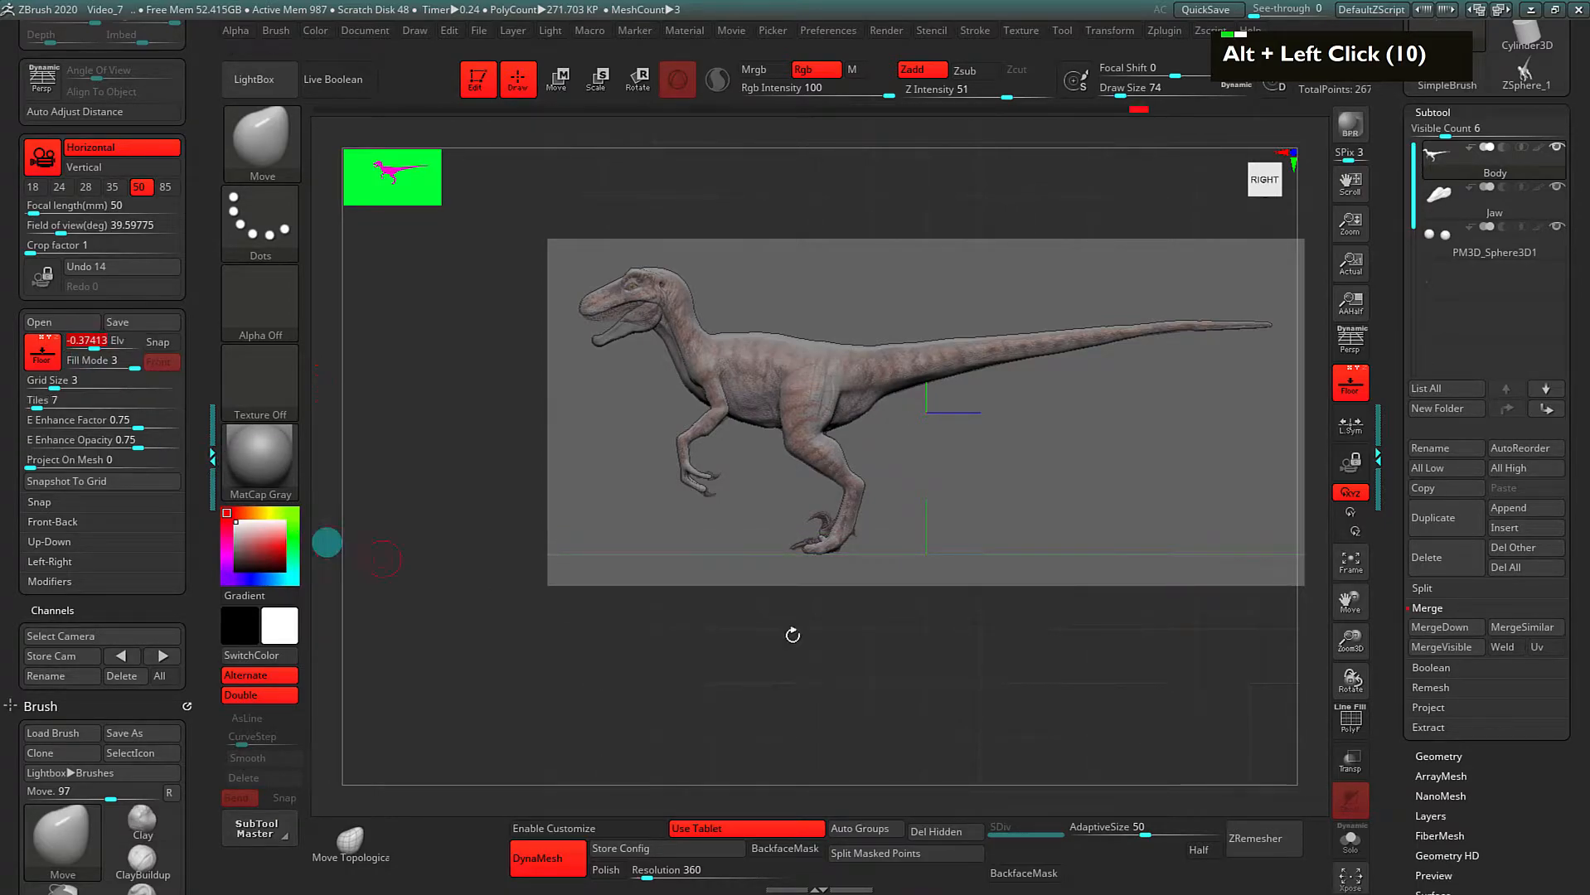
# Step: Examine the whole raptor against the side-view reference image and check the floor's fill mode
pyautogui.keyDown('alt'); pyautogui.click(827, 621); pyautogui.keyUp('alt')
pyautogui.keyDown('alt'); pyautogui.click(1317, 448); pyautogui.keyUp('alt')
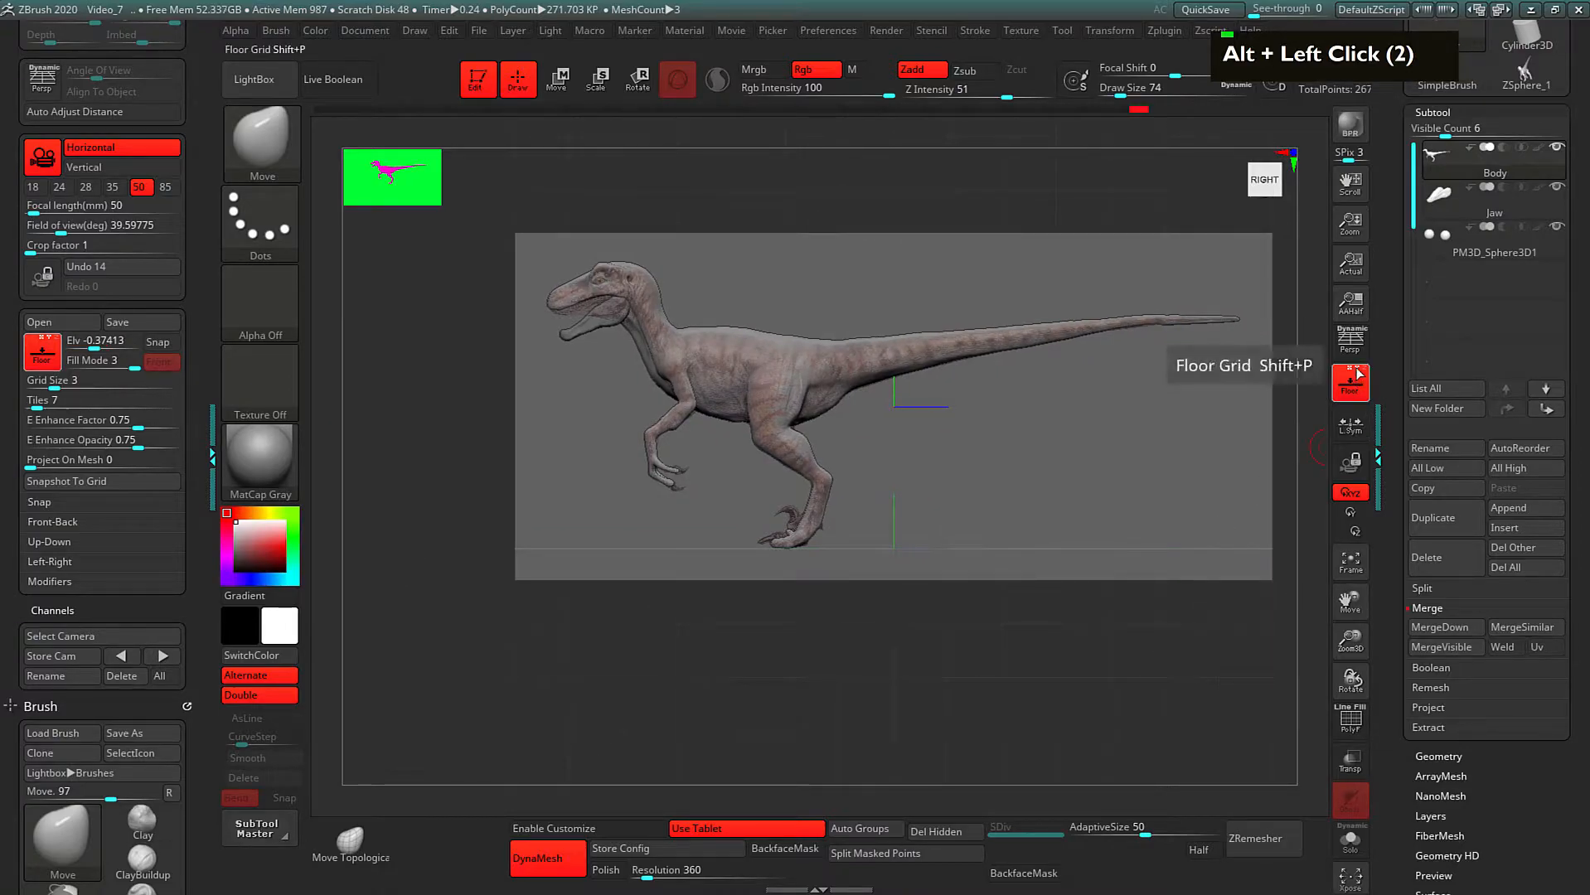
pyautogui.keyDown('alt'); pyautogui.click(1019, 630); pyautogui.keyUp('alt')
pyautogui.keyDown('alt'); pyautogui.click(965, 596); pyautogui.keyUp('alt')
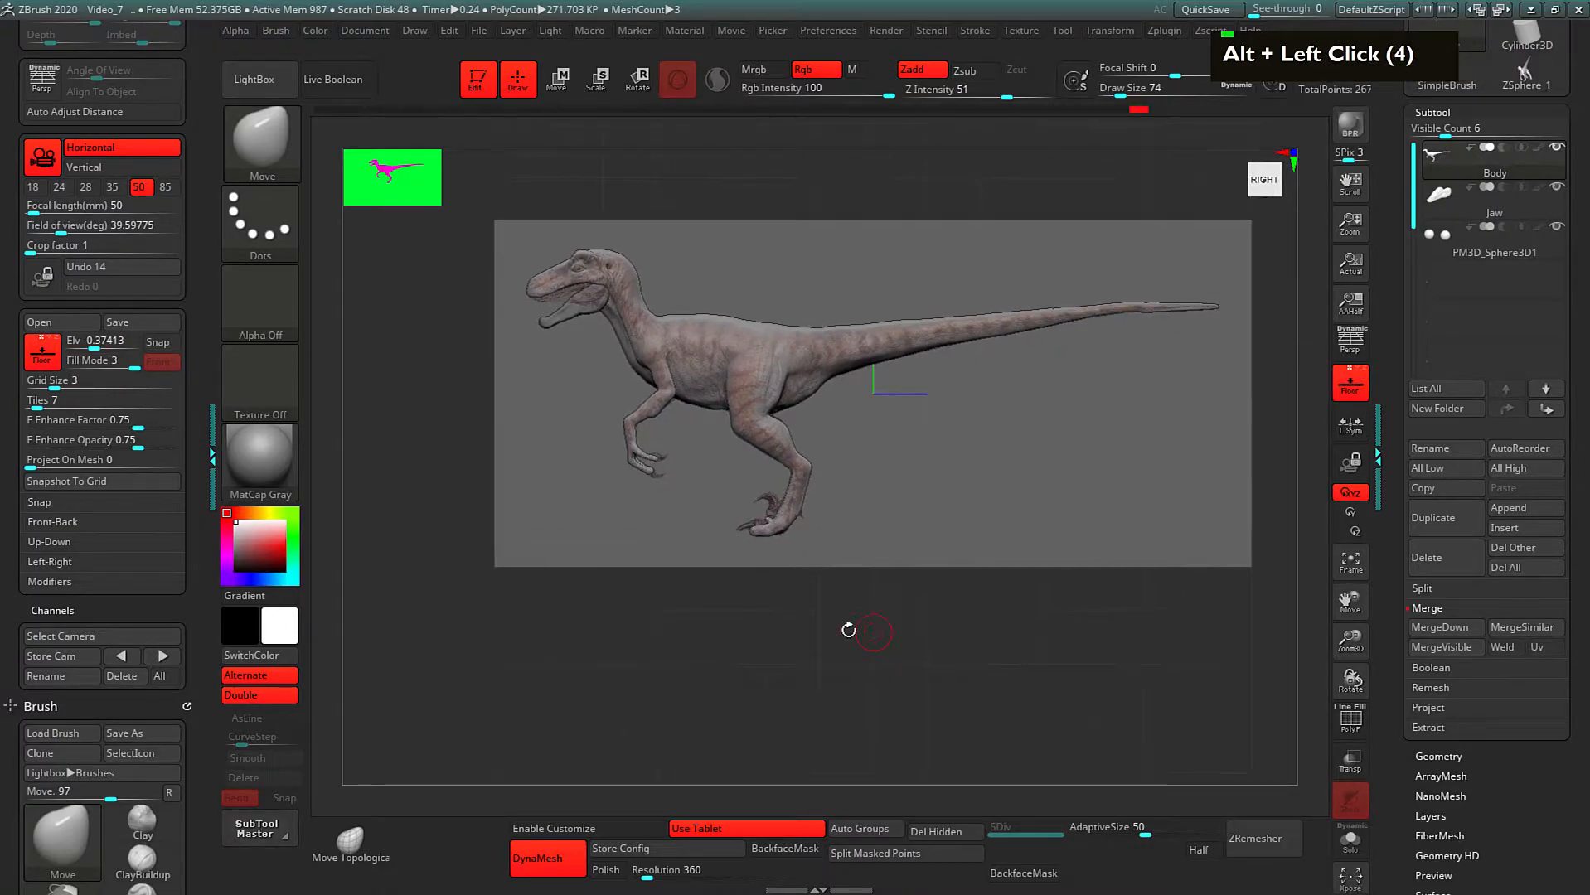
pyautogui.keyDown('alt'); pyautogui.click(815, 610); pyautogui.keyUp('alt')
pyautogui.keyDown('alt'); pyautogui.click(815, 610); pyautogui.keyUp('alt')
pyautogui.moveTo(132, 361)
pyautogui.mouseDown()
pyautogui.moveTo(77, 362)
pyautogui.moveTo(131, 363)
pyautogui.mouseUp()
pyautogui.keyDown('alt'); pyautogui.click(903, 649); pyautogui.keyUp('alt')
pyautogui.keyDown('alt'); pyautogui.click(915, 668); pyautogui.keyUp('alt')
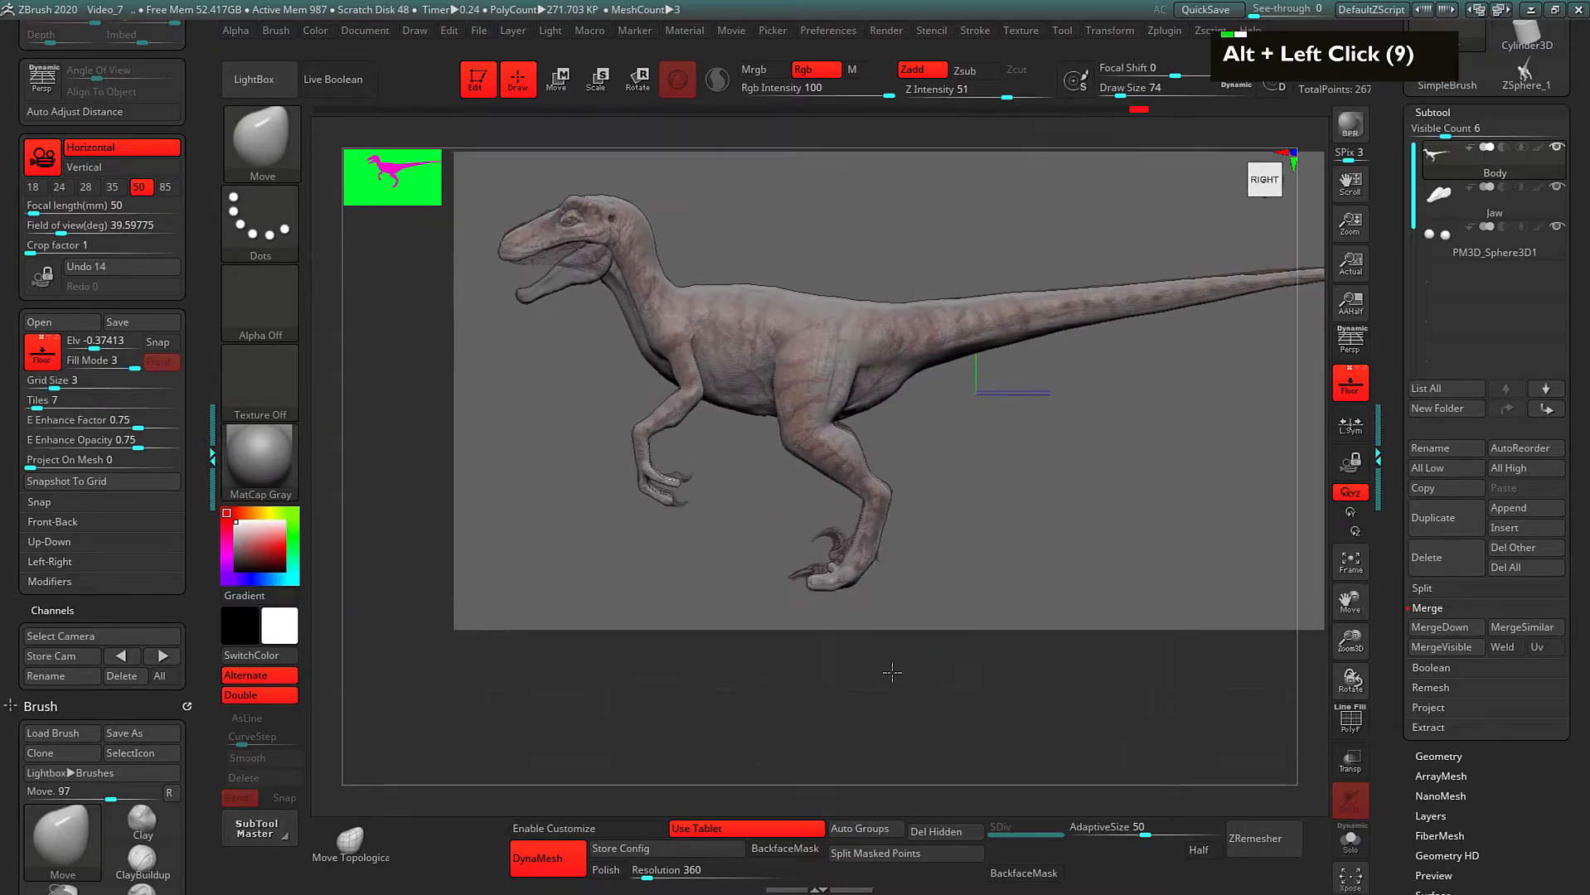
pyautogui.keyDown('alt'); pyautogui.click(892, 674); pyautogui.keyUp('alt')
pyautogui.keyDown('alt'); pyautogui.click(816, 667); pyautogui.keyUp('alt')
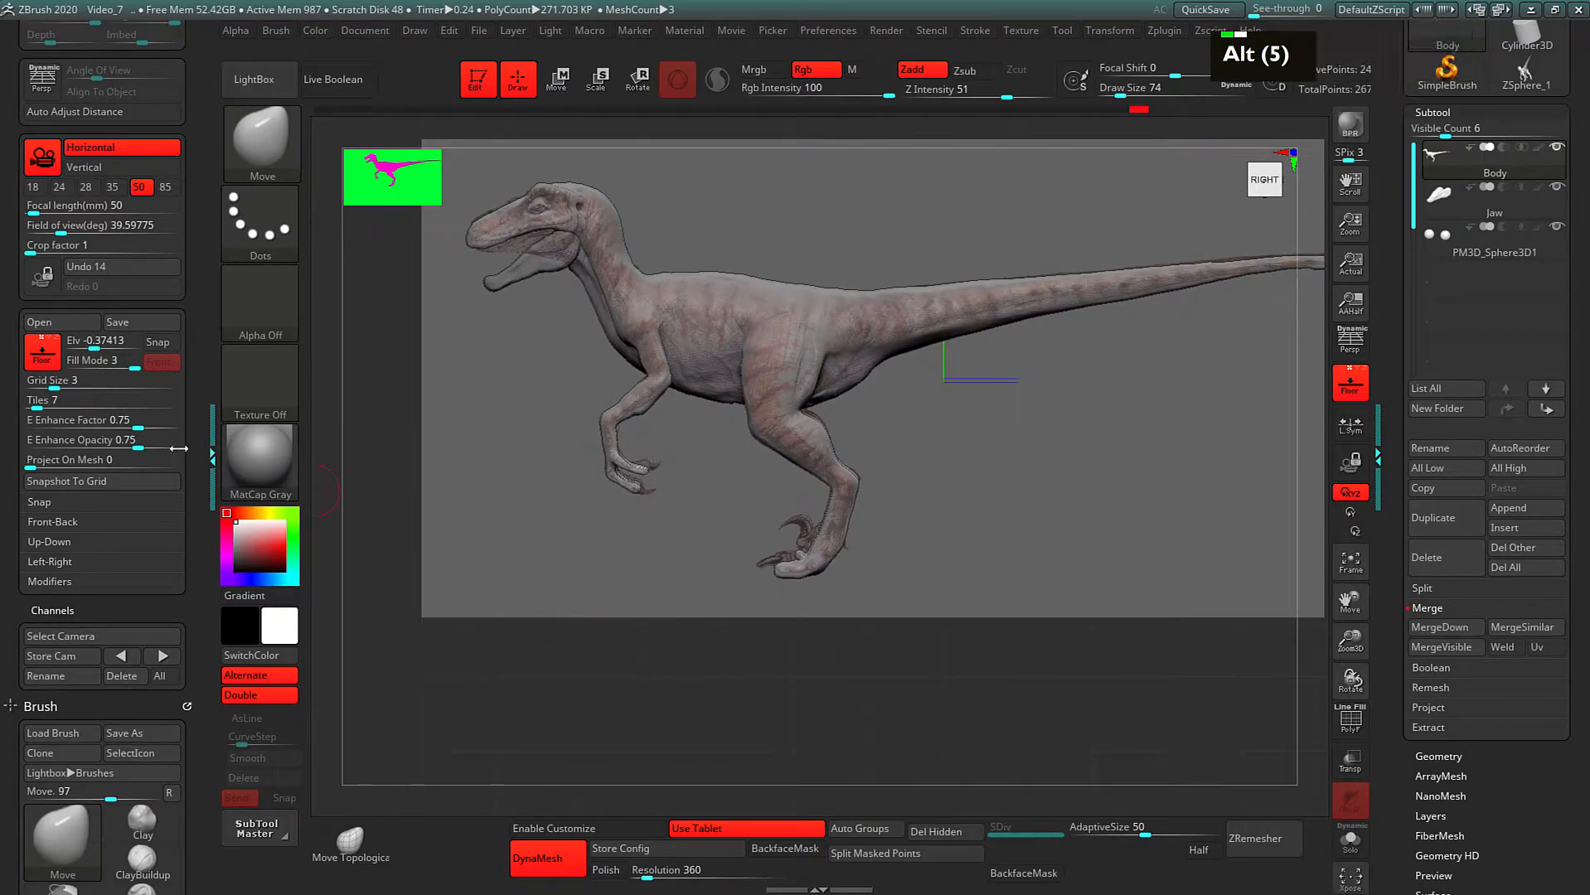
# Step: Try floor edge enhance factors of about 0.57 and 0.001 on the reference overlay
pyautogui.moveTo(136, 420)
pyautogui.mouseDown()
pyautogui.moveTo(166, 420)
pyautogui.moveTo(107, 419)
pyautogui.mouseUp()
pyautogui.doubleClick(116, 420)
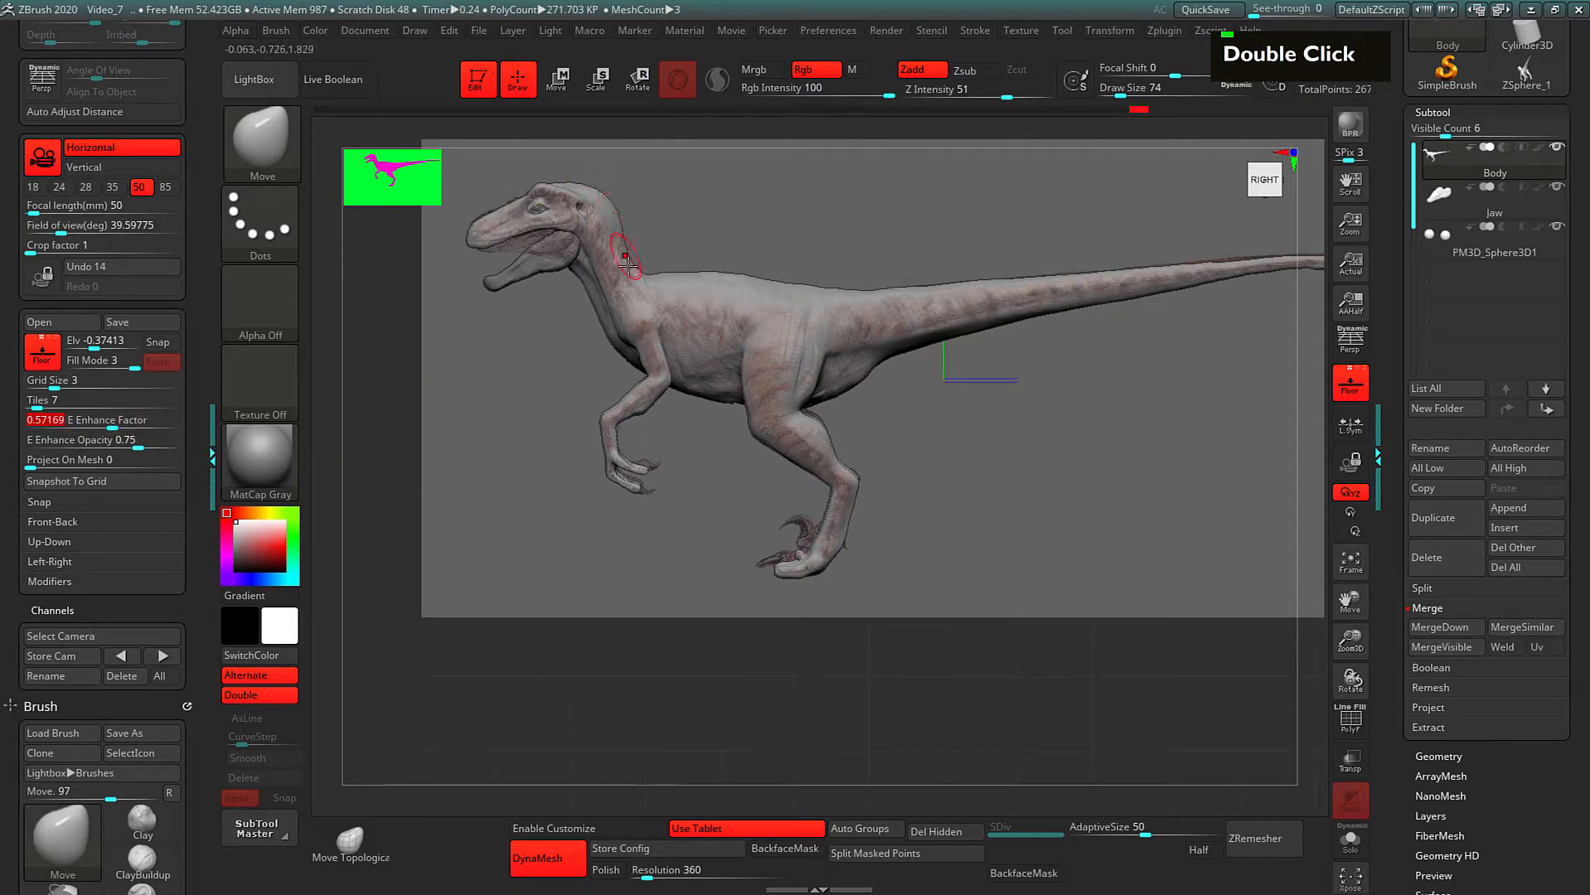
pyautogui.moveTo(116, 421); pyautogui.dragTo(19, 420)
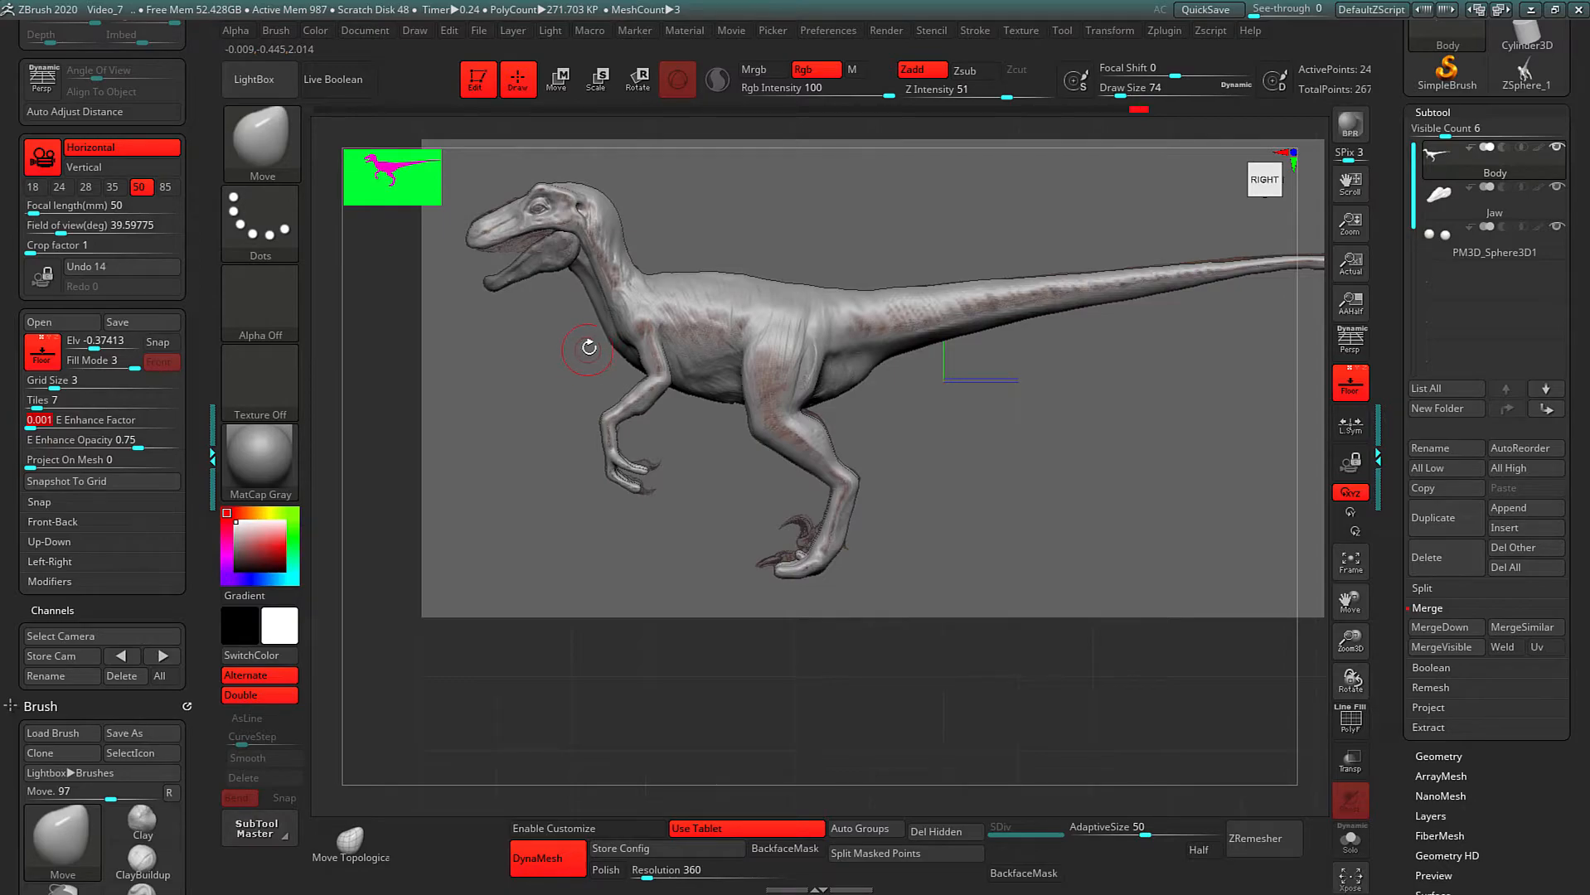
# Step: Set the floor's edge enhance factor to 1 and frame the raptor's body for comparing outlines
pyautogui.moveTo(29, 420)
pyautogui.mouseDown()
pyautogui.moveTo(213, 416)
pyautogui.moveTo(196, 418)
pyautogui.mouseUp()
pyautogui.keyDown('alt'); pyautogui.moveTo(535, 487); pyautogui.dragTo(604, 506); pyautogui.keyUp('alt')
pyautogui.keyDown('alt'); pyautogui.moveTo(604, 506); pyautogui.dragTo(600, 381); pyautogui.keyUp('alt')
pyautogui.keyDown('alt'); pyautogui.moveTo(639, 454); pyautogui.dragTo(641, 506); pyautogui.keyUp('alt')
pyautogui.keyDown('alt'); pyautogui.moveTo(992, 295); pyautogui.dragTo(654, 252); pyautogui.keyUp('alt')
pyautogui.keyDown('alt'); pyautogui.moveTo(770, 274); pyautogui.dragTo(881, 263); pyautogui.keyUp('alt')
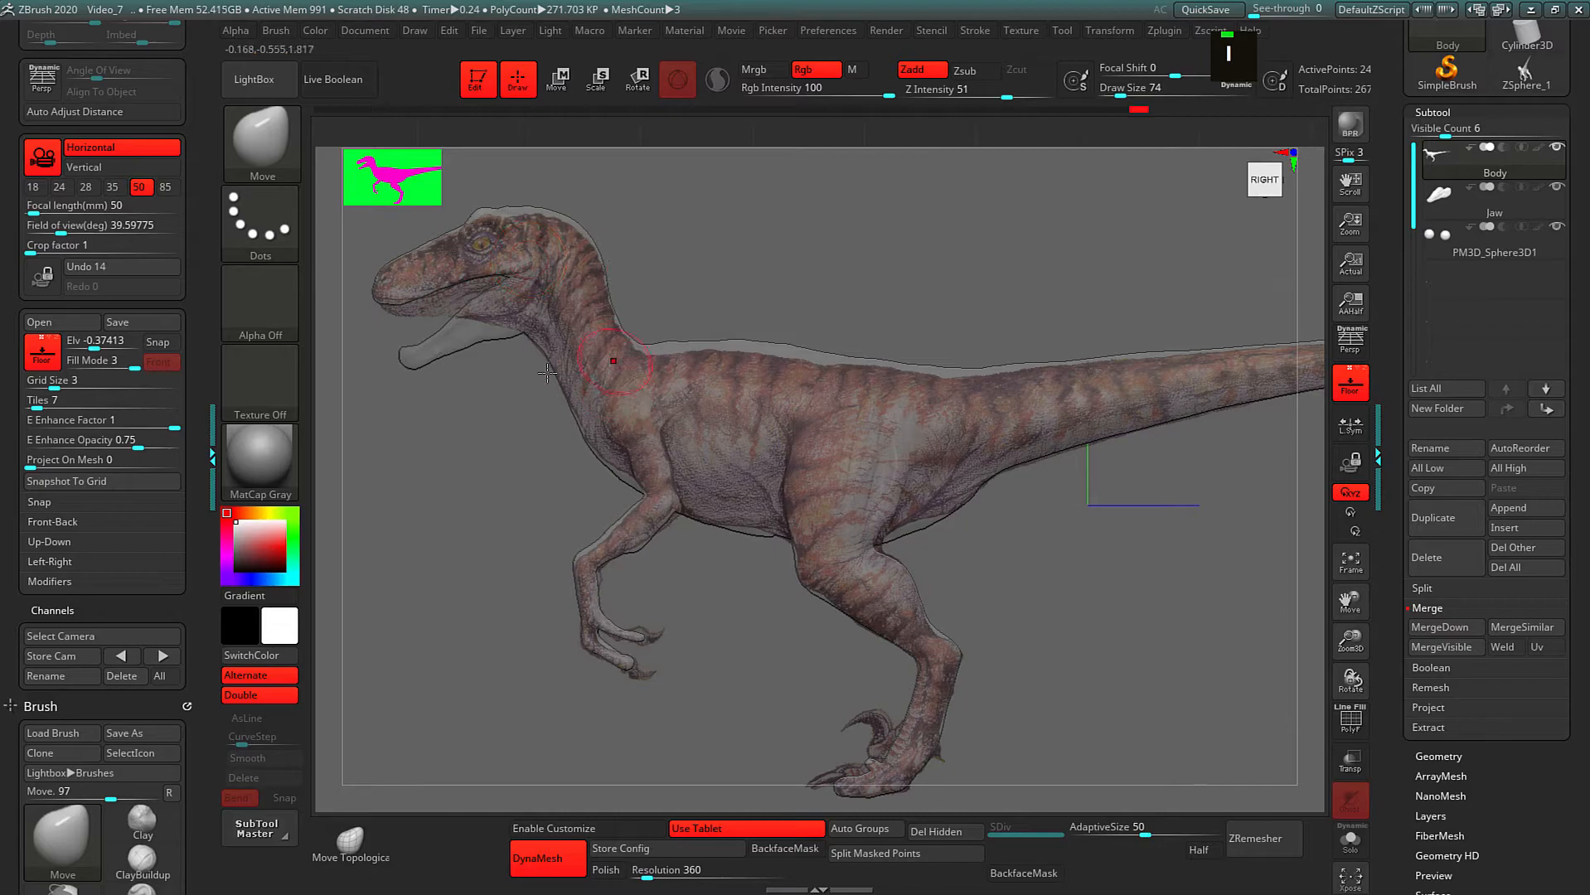
# Step: Set the Move brush's draw size to 150 and adjust the chest, back and tail outlines to the reference
pyautogui.press('space')
pyautogui.click(541, 379)
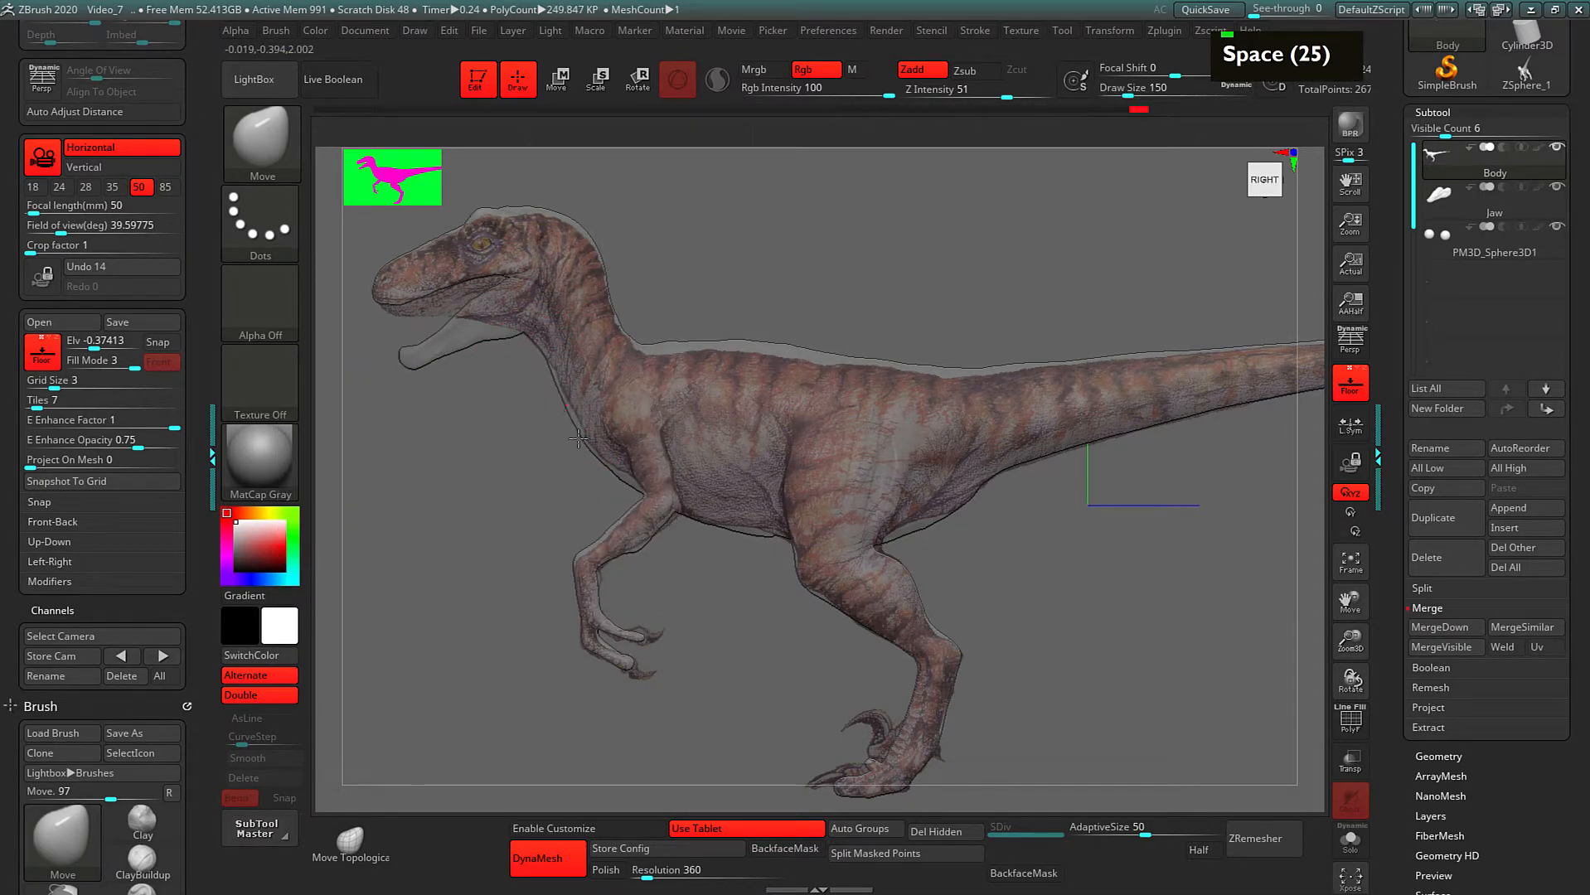
pyautogui.moveTo(698, 340)
pyautogui.keyDown('shift'); pyautogui.mouseDown()
pyautogui.moveTo(680, 341)
pyautogui.moveTo(759, 340)
pyautogui.mouseUp(); pyautogui.keyUp('shift')
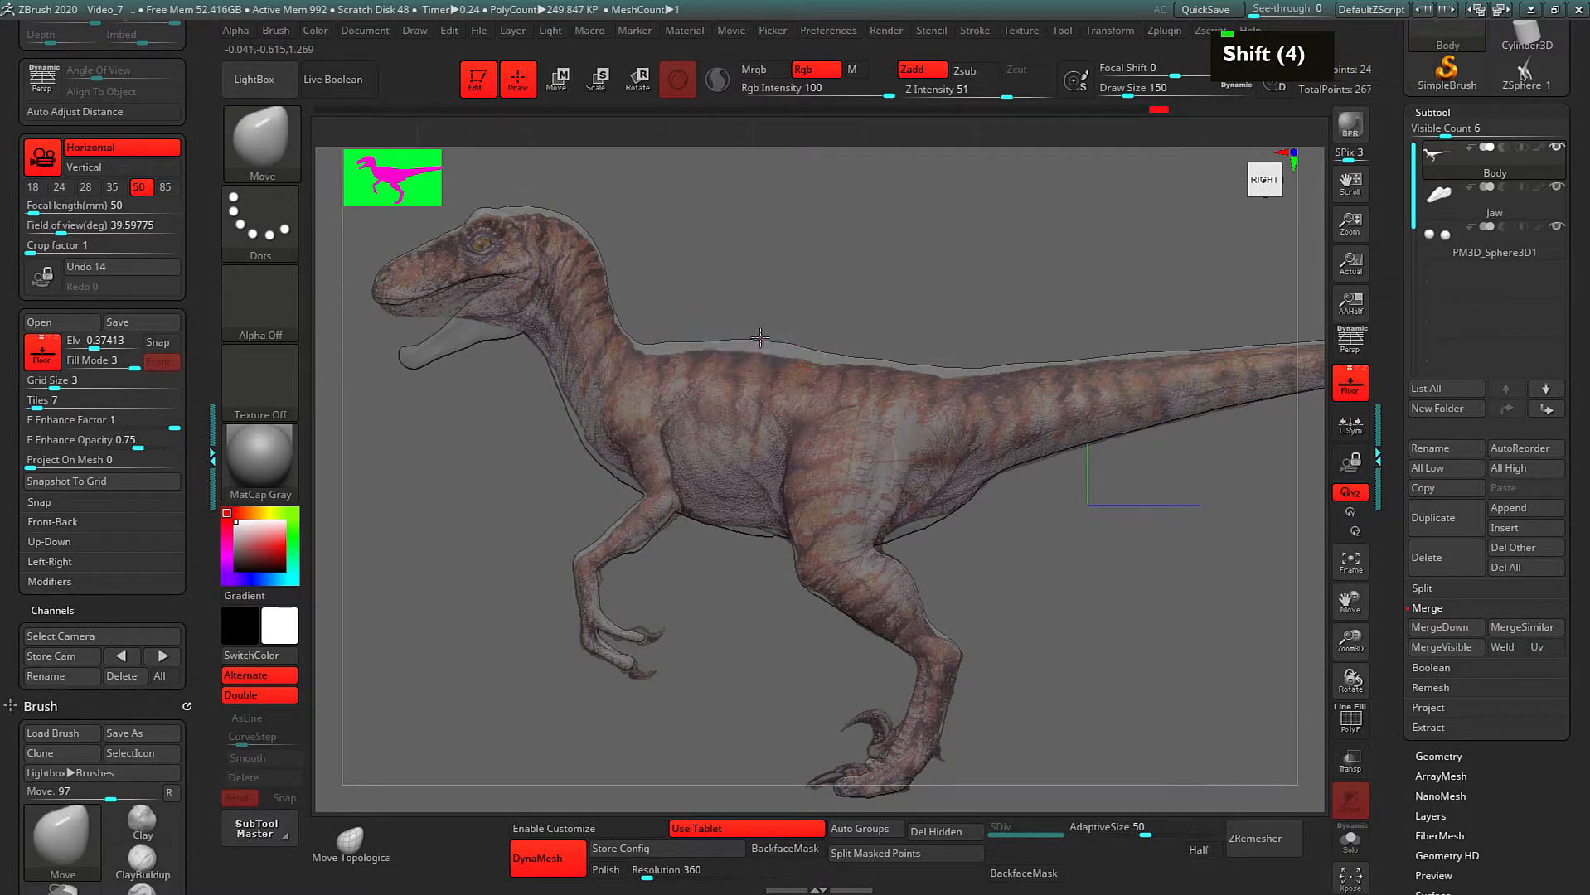
pyautogui.moveTo(779, 346)
pyautogui.keyDown('shift'); pyautogui.mouseDown()
pyautogui.moveTo(736, 332)
pyautogui.moveTo(777, 345)
pyautogui.mouseUp(); pyautogui.keyUp('shift')
pyautogui.keyDown('alt'); pyautogui.moveTo(921, 309); pyautogui.dragTo(738, 304); pyautogui.keyUp('alt')
pyautogui.moveTo(824, 349)
pyautogui.keyDown('shift'); pyautogui.mouseDown()
pyautogui.moveTo(849, 319)
pyautogui.moveTo(807, 299)
pyautogui.mouseUp(); pyautogui.keyUp('shift')
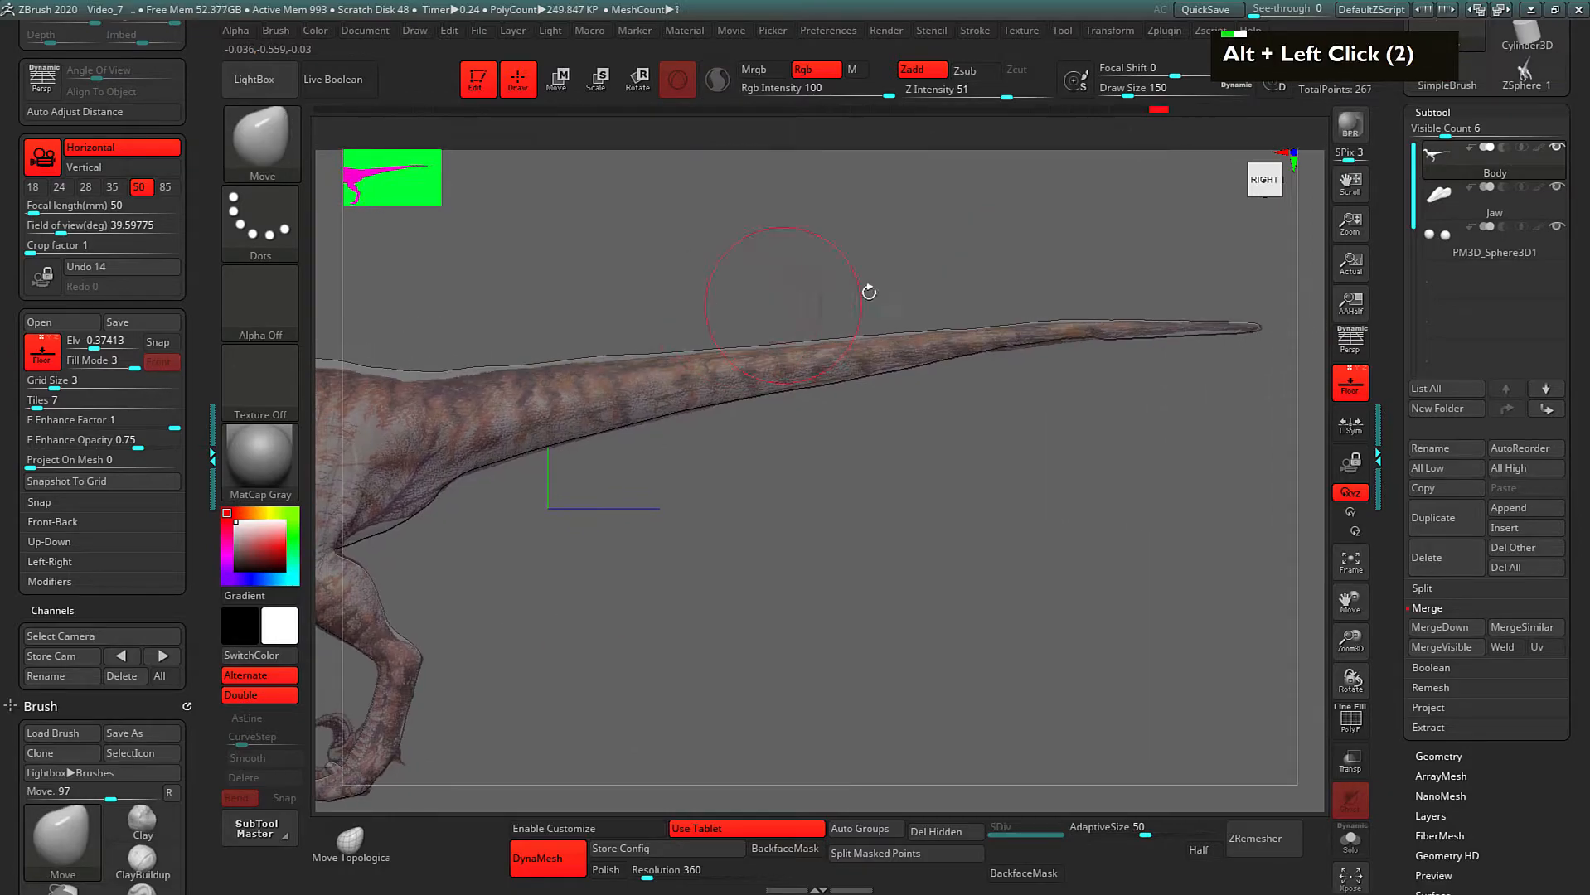
# Step: Set the floor's edge enhance factor to 0.75
pyautogui.keyDown('alt'); pyautogui.moveTo(655, 282); pyautogui.dragTo(818, 454); pyautogui.keyUp('alt')
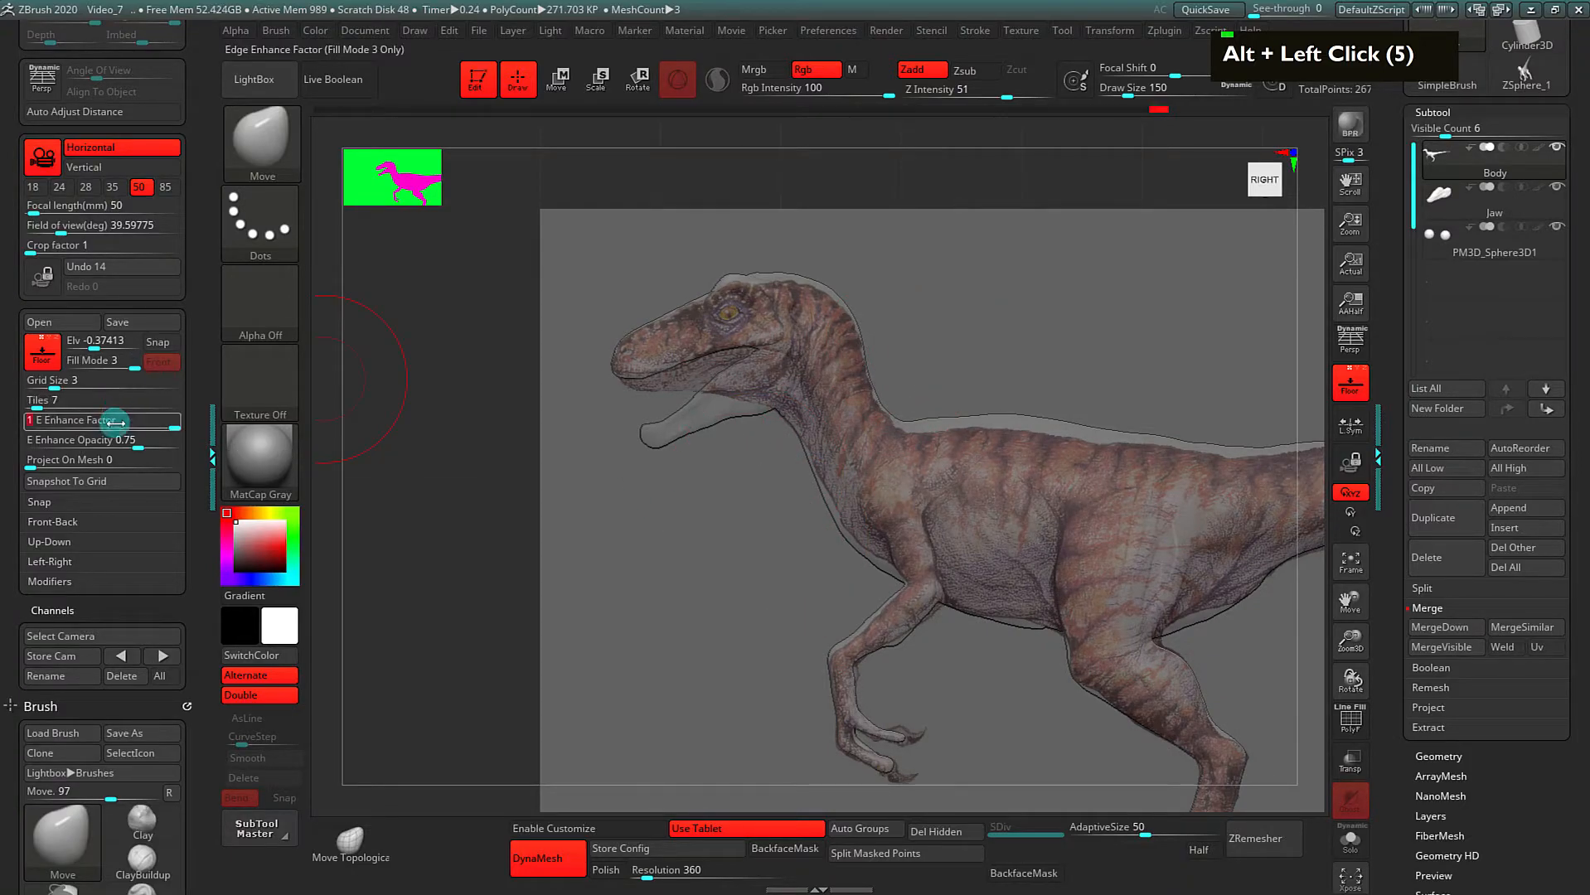
pyautogui.write('0.')
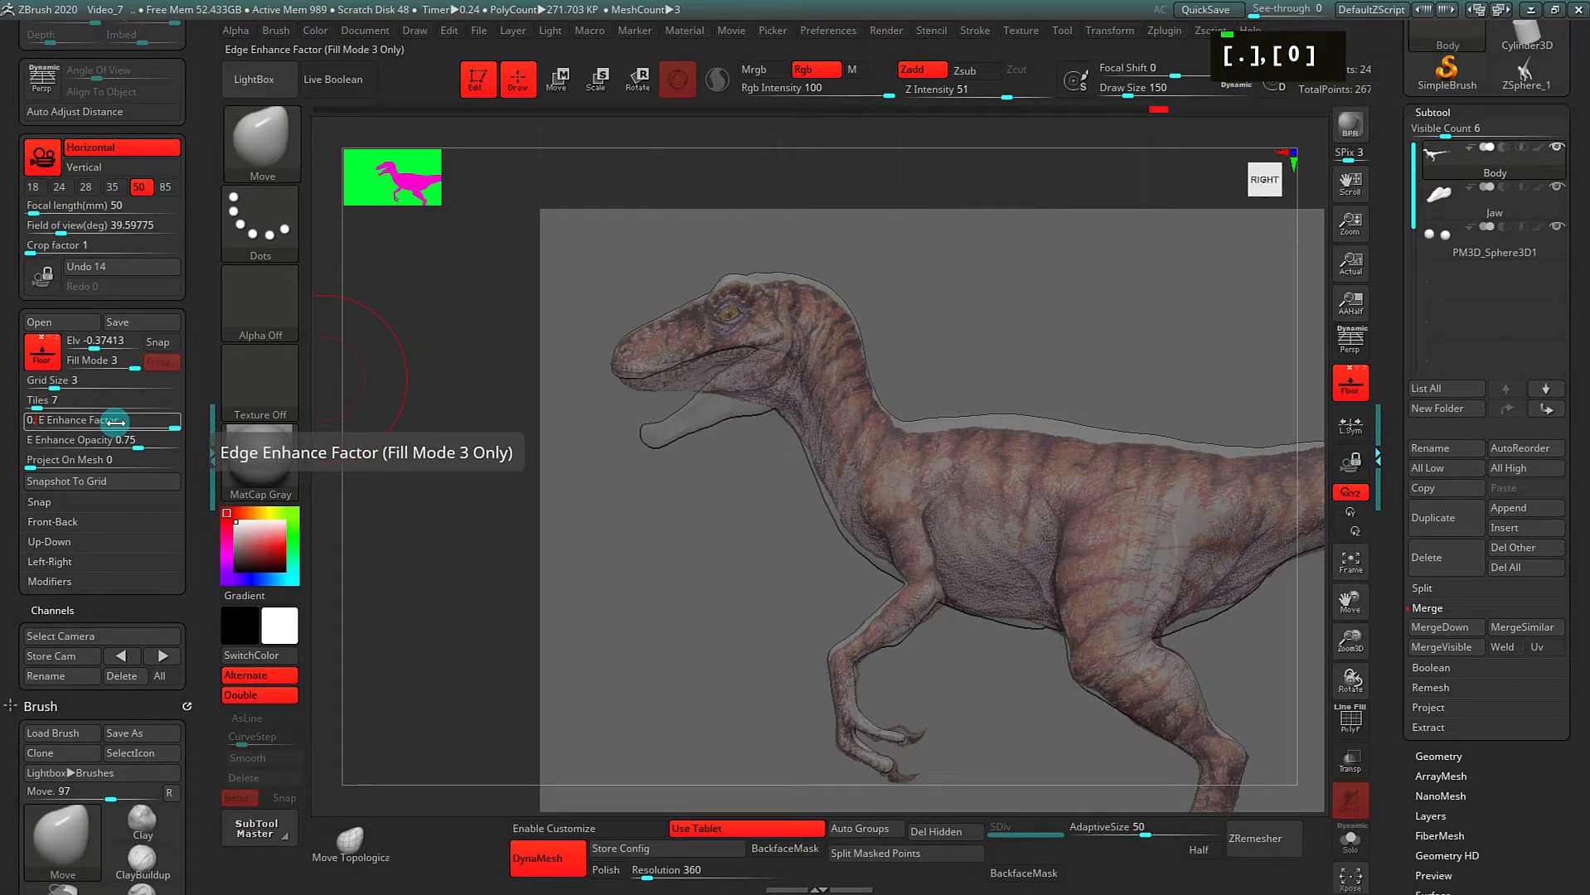
pyautogui.write('75')
pyautogui.press('Return')
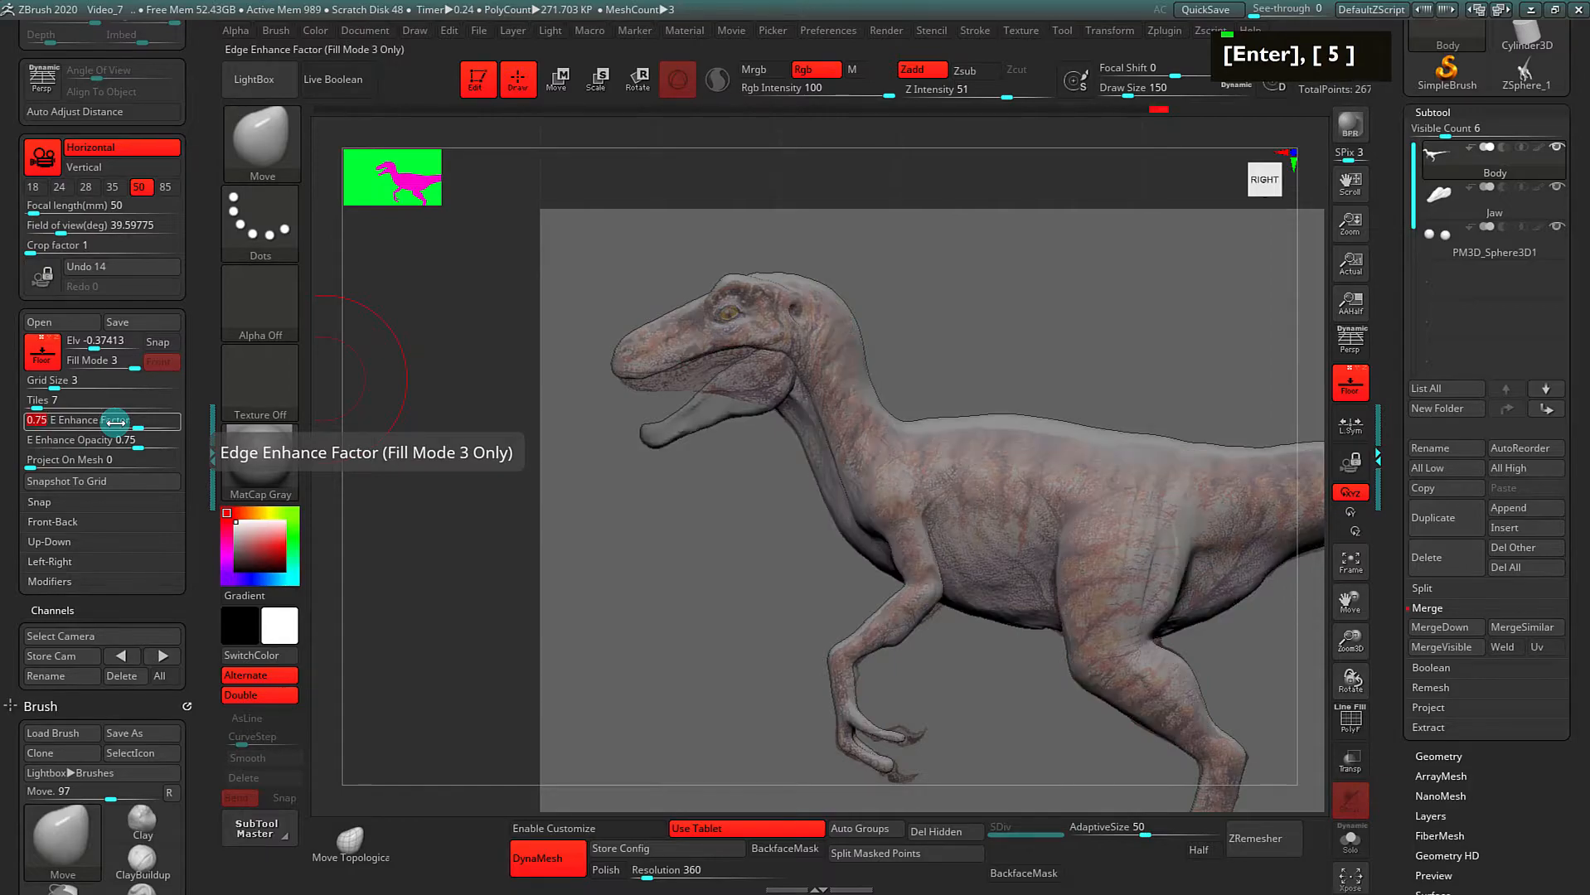
pyautogui.keyDown('alt'); pyautogui.moveTo(728, 563); pyautogui.dragTo(576, 502); pyautogui.keyUp('alt')
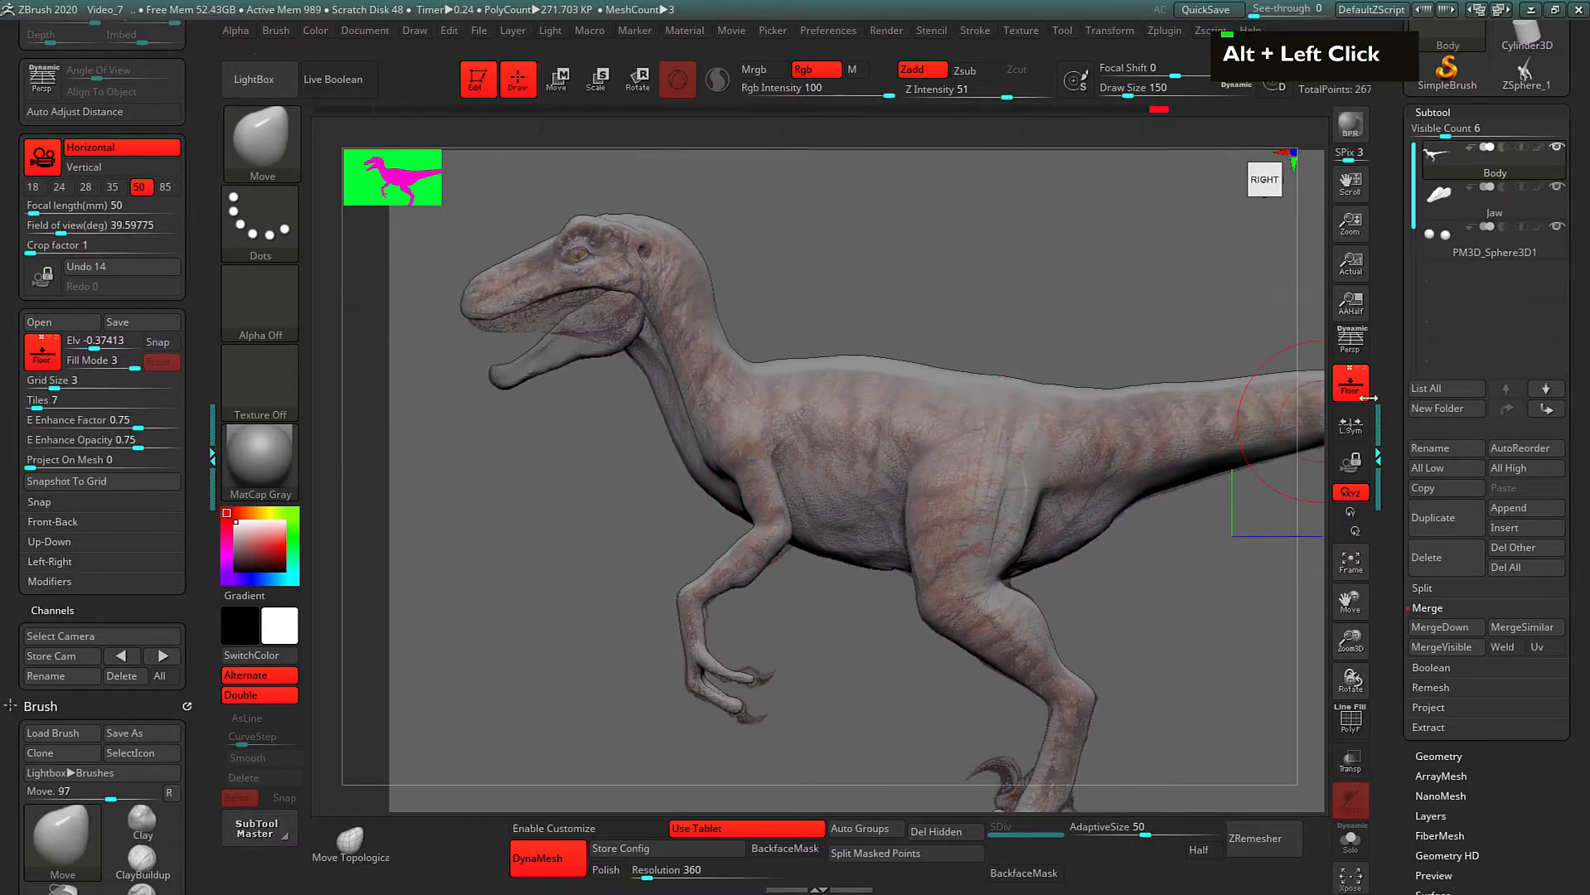
# Step: Hide the floor's reference image and turn perspective on, viewing the raptor from an angle
pyautogui.click(1351, 383)
pyautogui.click(1350, 340)
pyautogui.moveTo(1214, 385); pyautogui.dragTo(1166, 479)
pyautogui.moveTo(1185, 560)
pyautogui.keyDown('alt'); pyautogui.mouseDown()
pyautogui.moveTo(1145, 474)
pyautogui.moveTo(1114, 490)
pyautogui.moveTo(1163, 494)
pyautogui.mouseUp(); pyautogui.keyUp('alt')
# Step: Build up muscle strands on the raptor's near thigh, front and rear, using ClayBuildup at draw size 54
pyautogui.press('space')
pyautogui.moveTo(1164, 494)
pyautogui.keyDown('alt'); pyautogui.mouseDown()
pyautogui.moveTo(1103, 485)
pyautogui.moveTo(1093, 508)
pyautogui.moveTo(1022, 526)
pyautogui.mouseUp(); pyautogui.keyUp('alt')
pyautogui.press('space')
pyautogui.press('2')
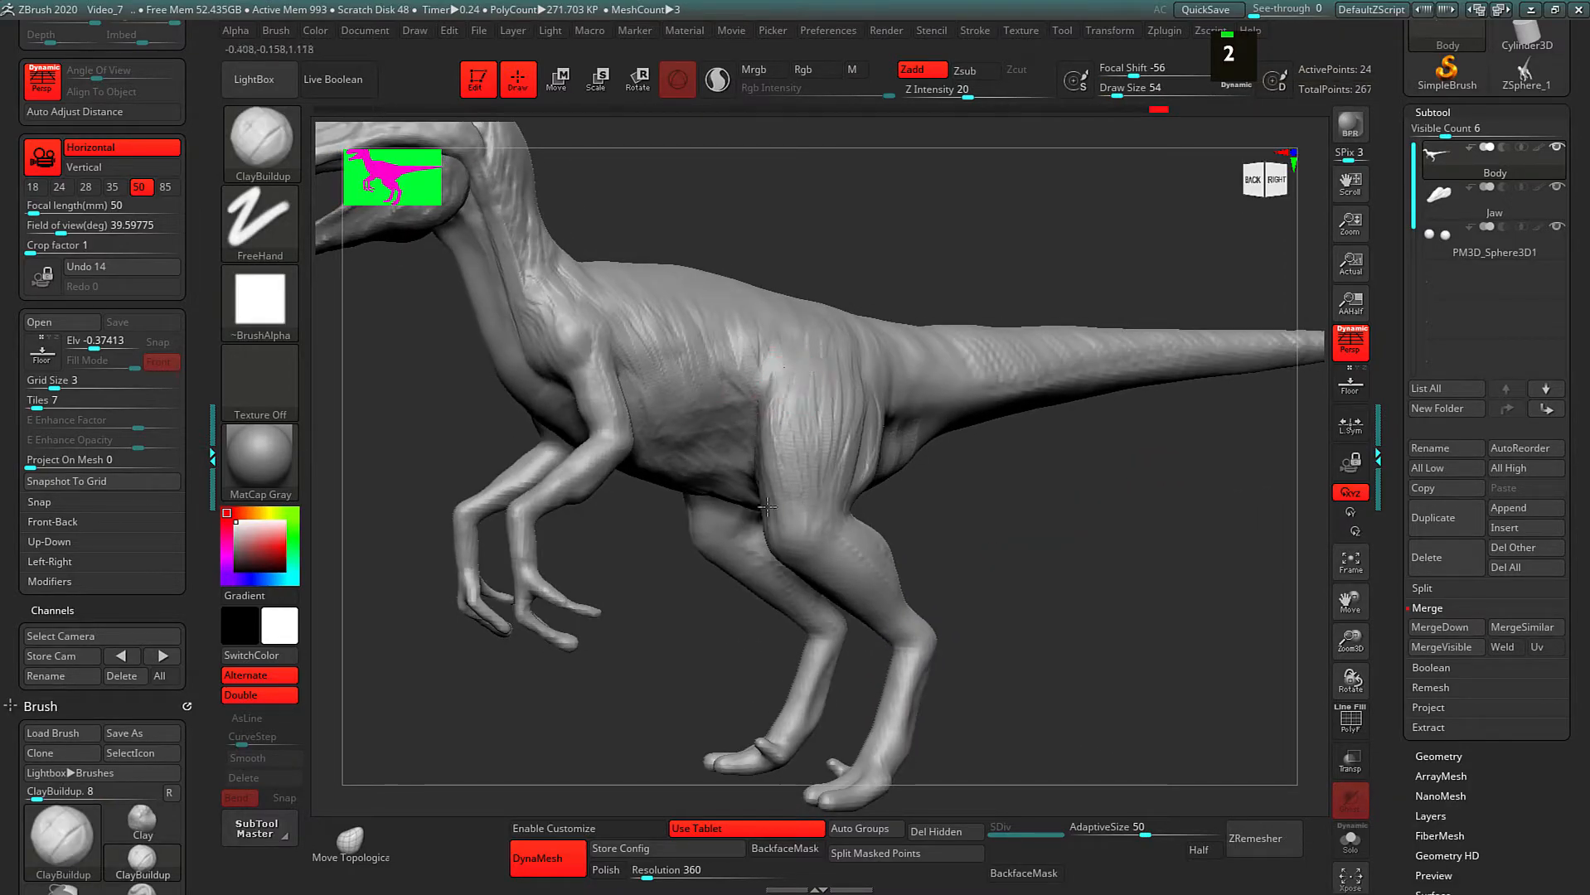
pyautogui.doubleClick(755, 382)
pyautogui.doubleClick(767, 328)
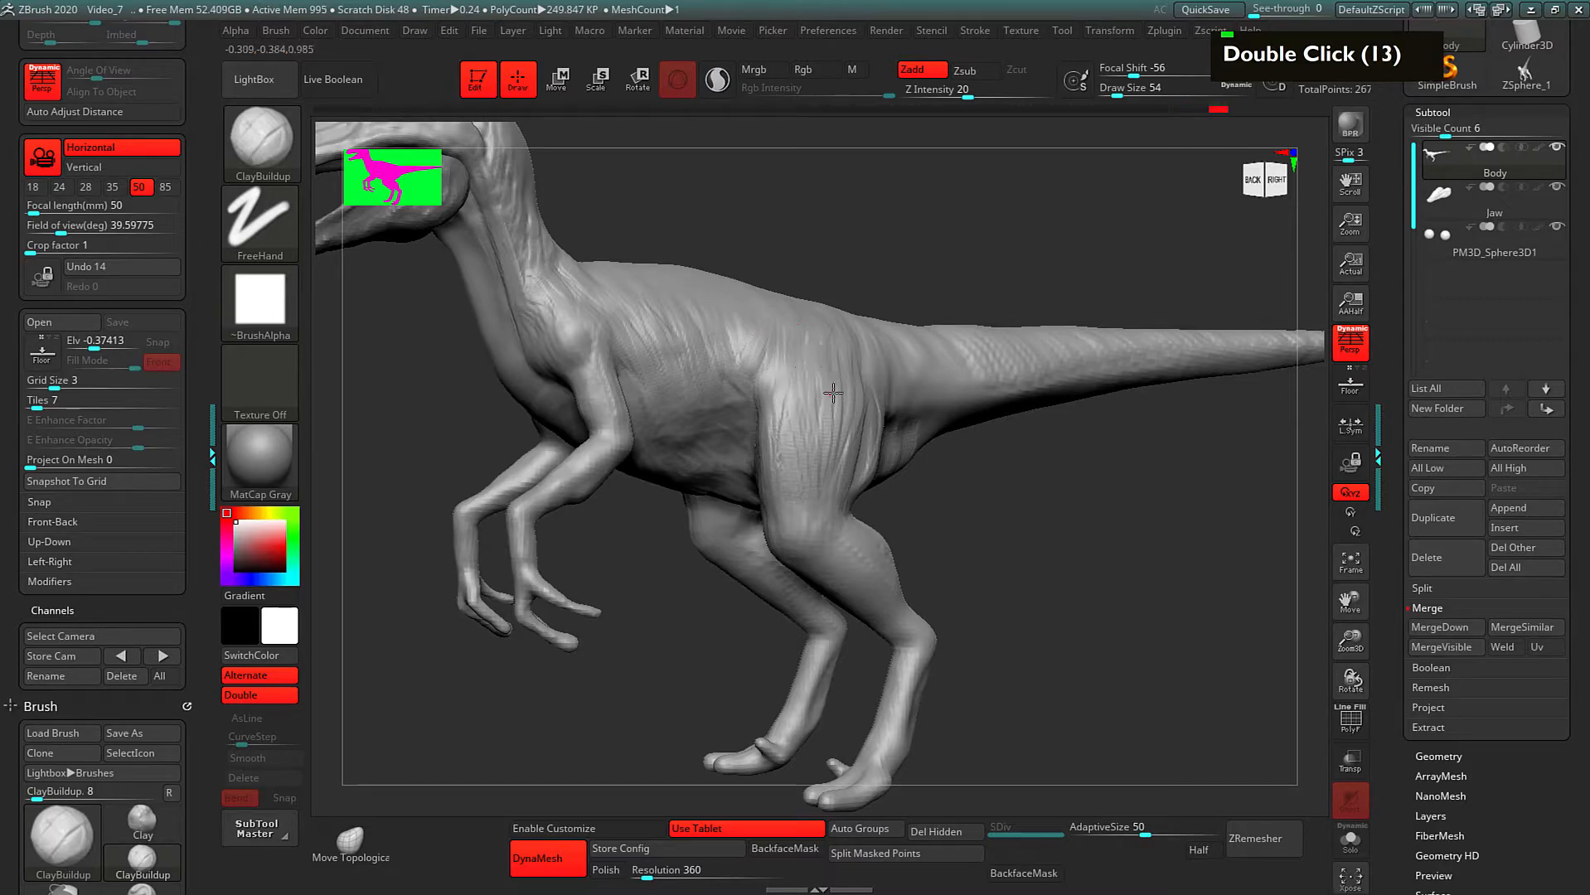
pyautogui.moveTo(1004, 507); pyautogui.dragTo(948, 487)
pyautogui.moveTo(845, 452)
pyautogui.keyDown('alt'); pyautogui.mouseDown()
pyautogui.moveTo(871, 408)
pyautogui.moveTo(845, 461)
pyautogui.mouseUp(); pyautogui.keyUp('alt')
pyautogui.moveTo(880, 411); pyautogui.dragTo(831, 511)
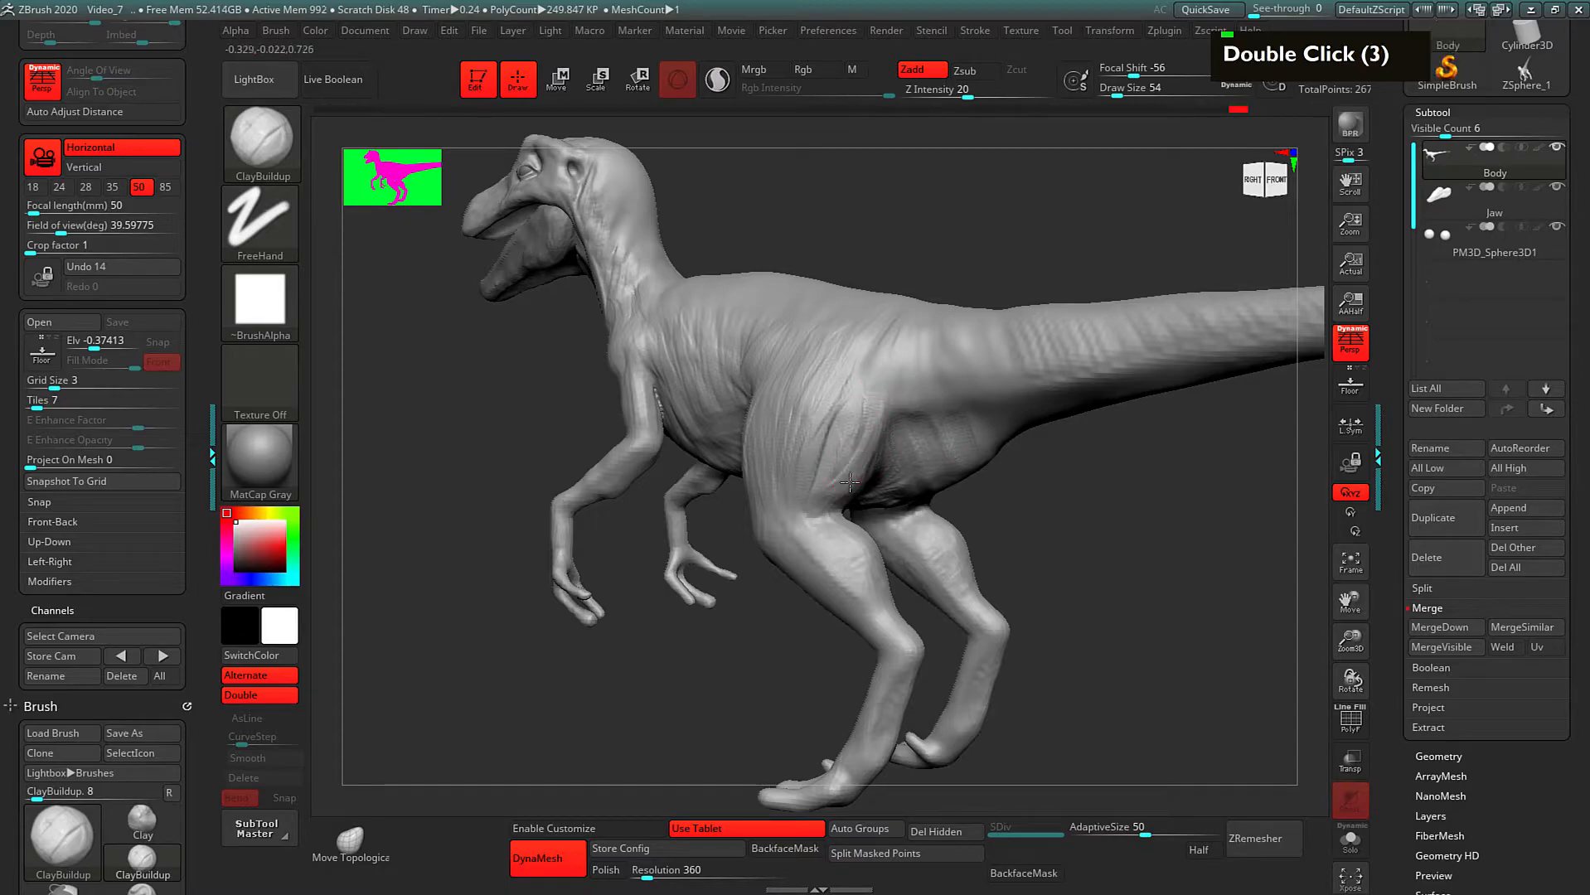
# Step: Sculpt the muscle forms from the back of the thigh down into the knee and calf
pyautogui.keyDown('alt'); pyautogui.moveTo(1153, 552); pyautogui.dragTo(999, 447); pyautogui.keyUp('alt')
pyautogui.keyDown('alt'); pyautogui.moveTo(795, 441); pyautogui.dragTo(769, 456); pyautogui.keyUp('alt')
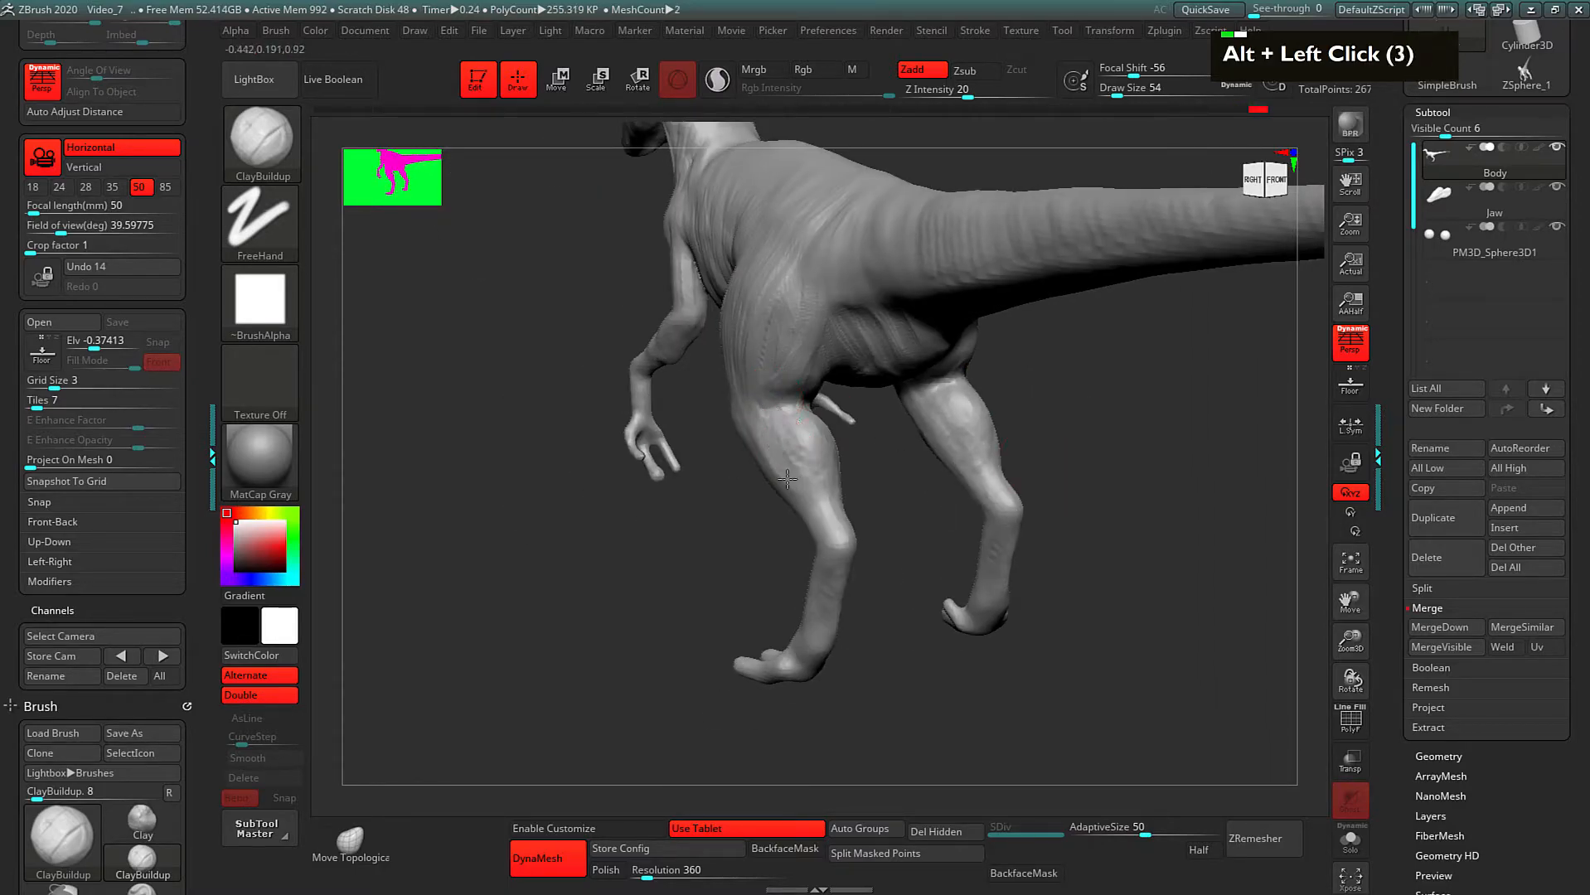
pyautogui.moveTo(1134, 511); pyautogui.dragTo(997, 451)
pyautogui.moveTo(784, 443); pyautogui.dragTo(822, 421)
pyautogui.moveTo(962, 478)
pyautogui.mouseDown()
pyautogui.moveTo(976, 465)
pyautogui.moveTo(873, 543)
pyautogui.mouseUp()
pyautogui.moveTo(755, 616)
pyautogui.mouseDown()
pyautogui.moveTo(735, 628)
pyautogui.moveTo(683, 437)
pyautogui.mouseUp()
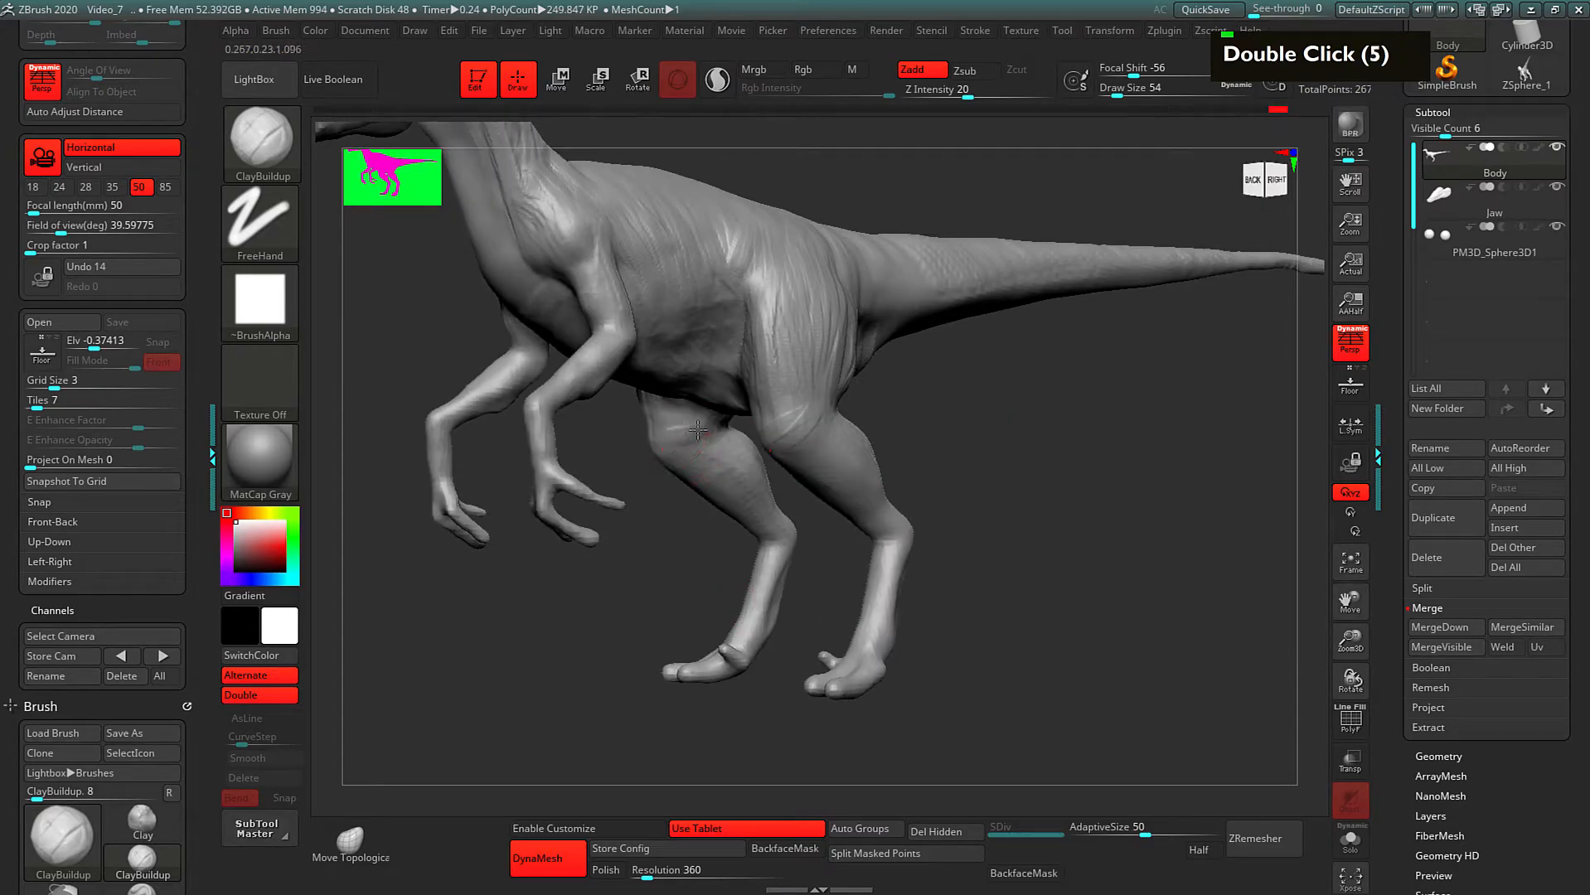
# Step: Build up the front of the far knee and carve creases around the adjoining inner thigh
pyautogui.moveTo(661, 423); pyautogui.dragTo(684, 443)
pyautogui.moveTo(694, 448)
pyautogui.mouseDown()
pyautogui.moveTo(666, 435)
pyautogui.moveTo(688, 438)
pyautogui.mouseUp()
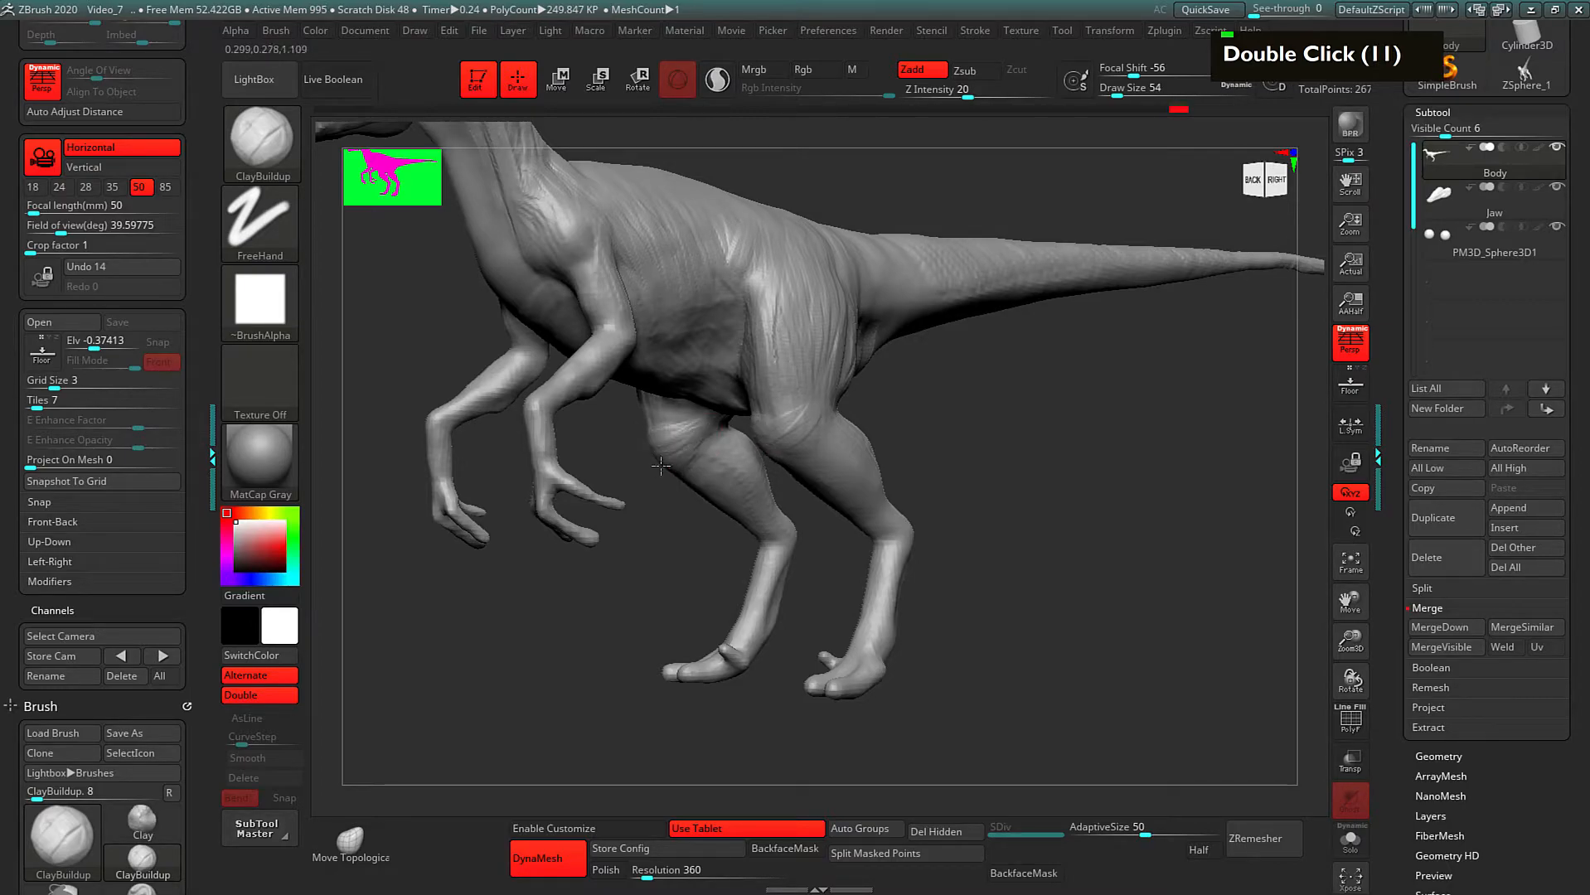
pyautogui.keyDown('alt'); pyautogui.moveTo(1067, 452); pyautogui.dragTo(1013, 472); pyautogui.keyUp('alt')
pyautogui.keyDown('alt'); pyautogui.moveTo(696, 409); pyautogui.dragTo(714, 461); pyautogui.keyUp('alt')
pyautogui.keyDown('alt'); pyautogui.moveTo(701, 428); pyautogui.dragTo(720, 465); pyautogui.keyUp('alt')
pyautogui.keyDown('alt'); pyautogui.moveTo(722, 412); pyautogui.dragTo(735, 426); pyautogui.keyUp('alt')
# Step: Add slanting rib and skin fold strokes along the side of the torso behind the shoulder
pyautogui.moveTo(748, 266)
pyautogui.keyDown('alt'); pyautogui.mouseDown()
pyautogui.moveTo(879, 260)
pyautogui.moveTo(799, 269)
pyautogui.mouseUp(); pyautogui.keyUp('alt')
pyautogui.moveTo(769, 440)
pyautogui.mouseDown()
pyautogui.moveTo(762, 398)
pyautogui.moveTo(754, 448)
pyautogui.moveTo(775, 390)
pyautogui.mouseUp()
pyautogui.moveTo(786, 464); pyautogui.dragTo(798, 389)
pyautogui.moveTo(800, 385)
pyautogui.mouseDown()
pyautogui.moveTo(805, 426)
pyautogui.moveTo(816, 398)
pyautogui.mouseUp()
pyautogui.moveTo(807, 460); pyautogui.dragTo(817, 406)
pyautogui.moveTo(816, 480); pyautogui.dragTo(829, 443)
pyautogui.moveTo(883, 302)
pyautogui.mouseDown()
pyautogui.moveTo(983, 310)
pyautogui.moveTo(986, 294)
pyautogui.mouseUp()
pyautogui.keyDown('alt'); pyautogui.moveTo(985, 295); pyautogui.dragTo(809, 283); pyautogui.keyUp('alt')
# Step: Set the ClayBuildup draw size to 29 and refine the rib folds, softening them with light smoothing
pyautogui.press('space')
pyautogui.moveTo(823, 445); pyautogui.dragTo(821, 454)
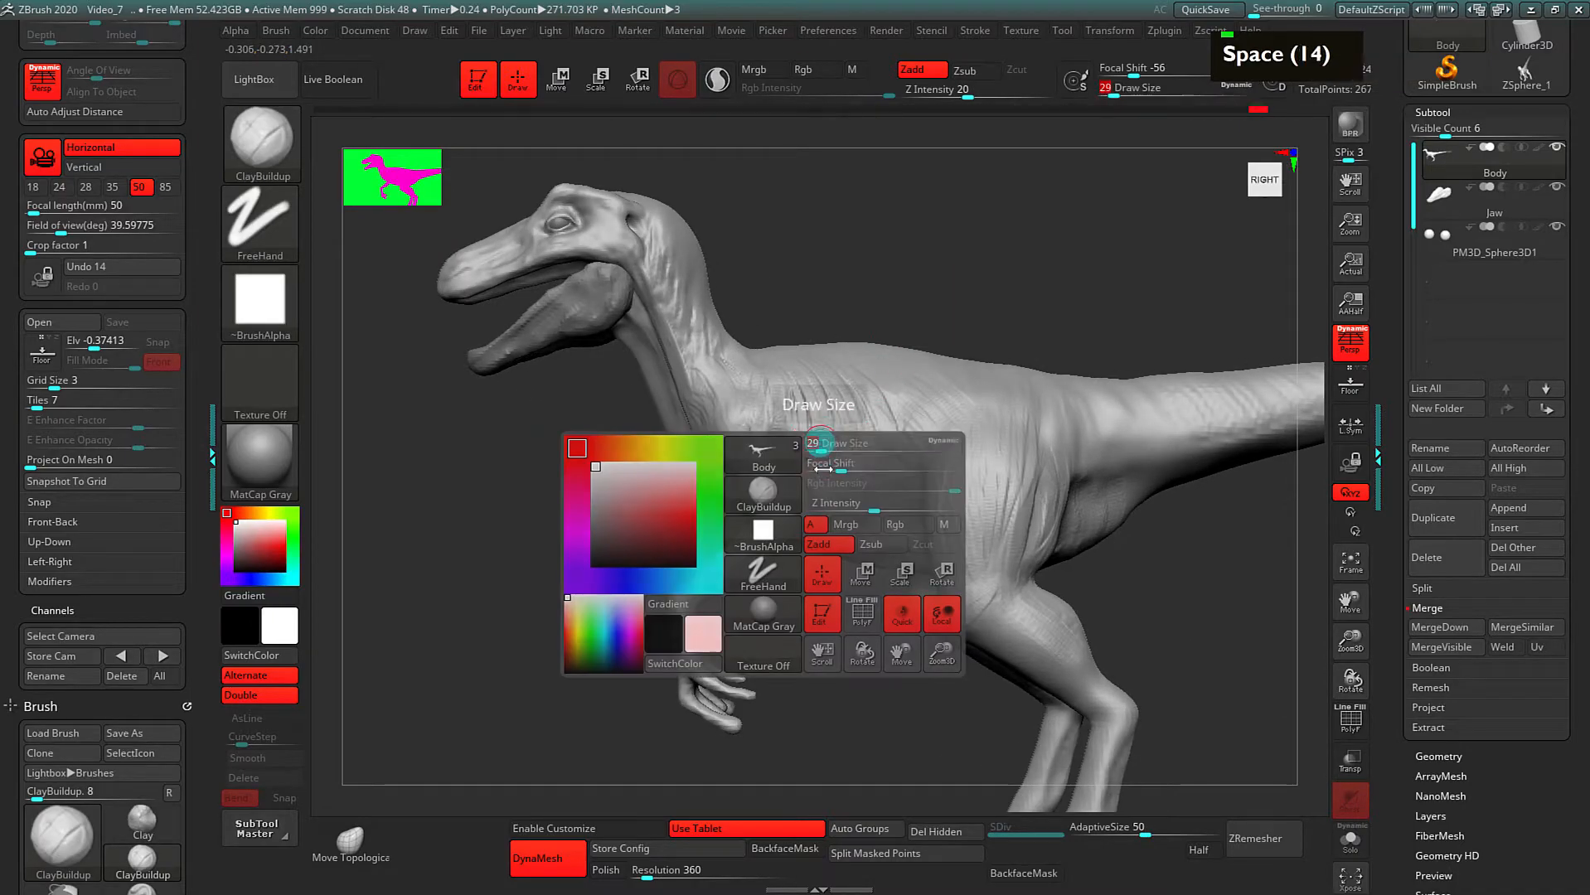
pyautogui.doubleClick(821, 499)
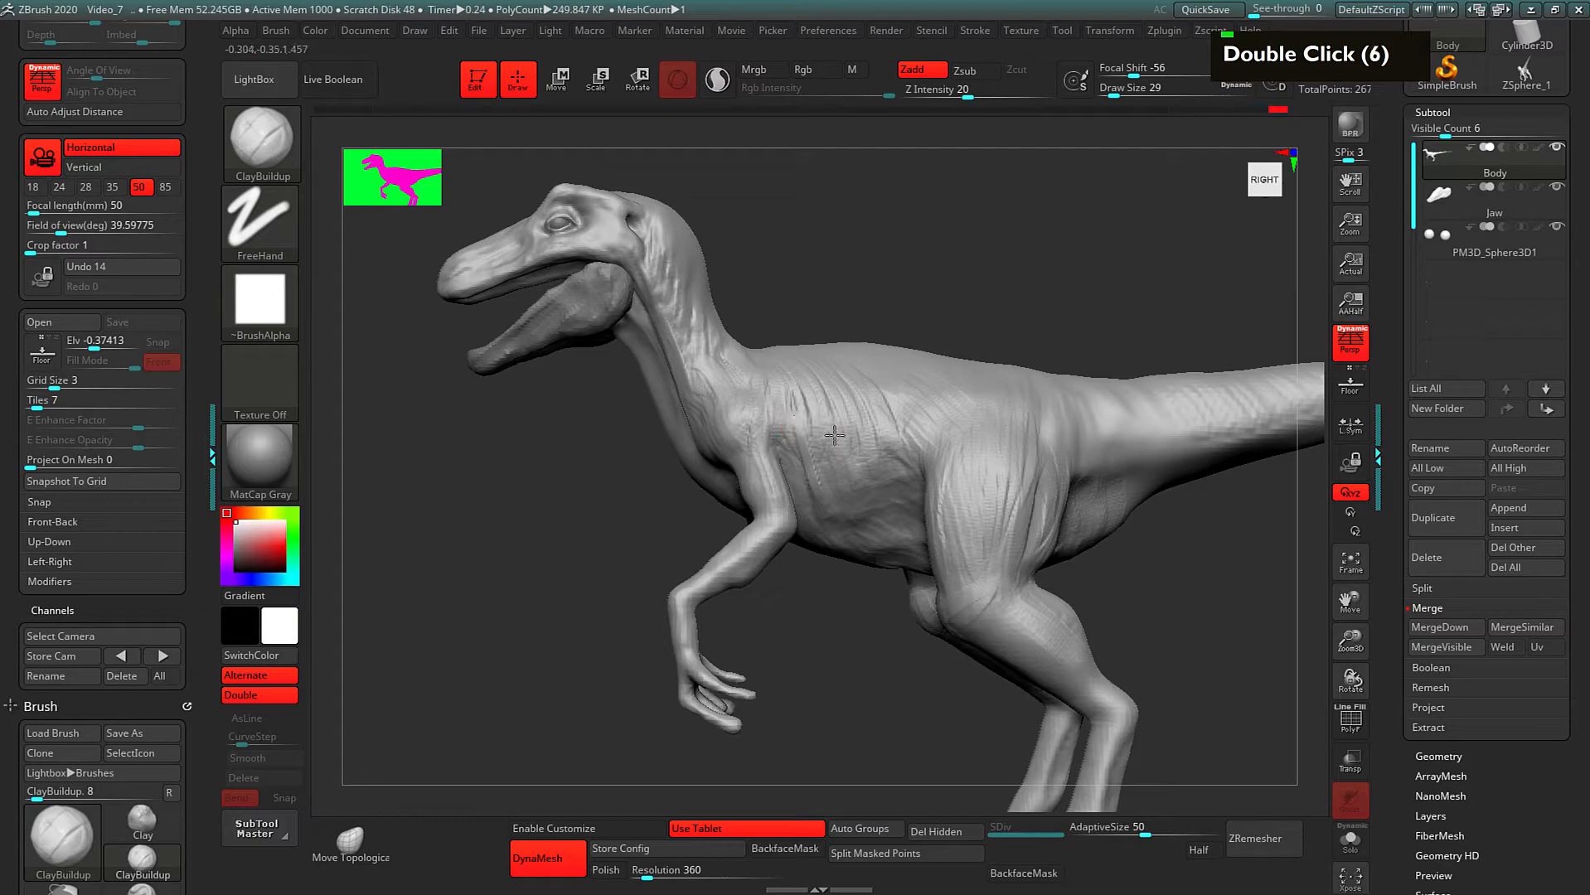
pyautogui.keyDown('shift'); pyautogui.click(793, 432); pyautogui.keyUp('shift')
pyautogui.press('shift')
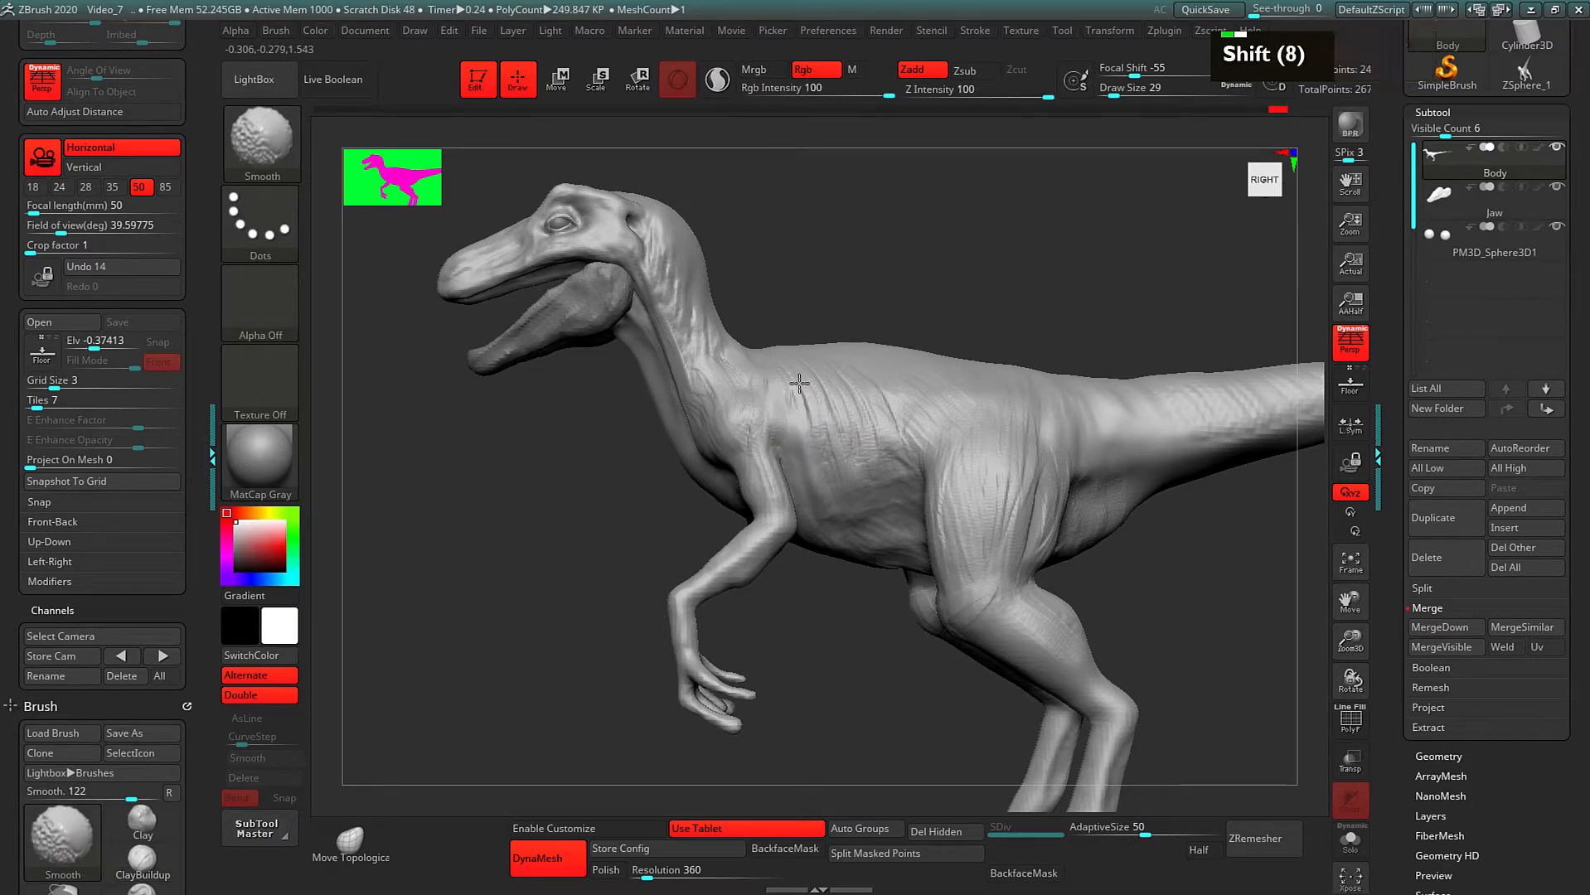
pyautogui.doubleClick(817, 487)
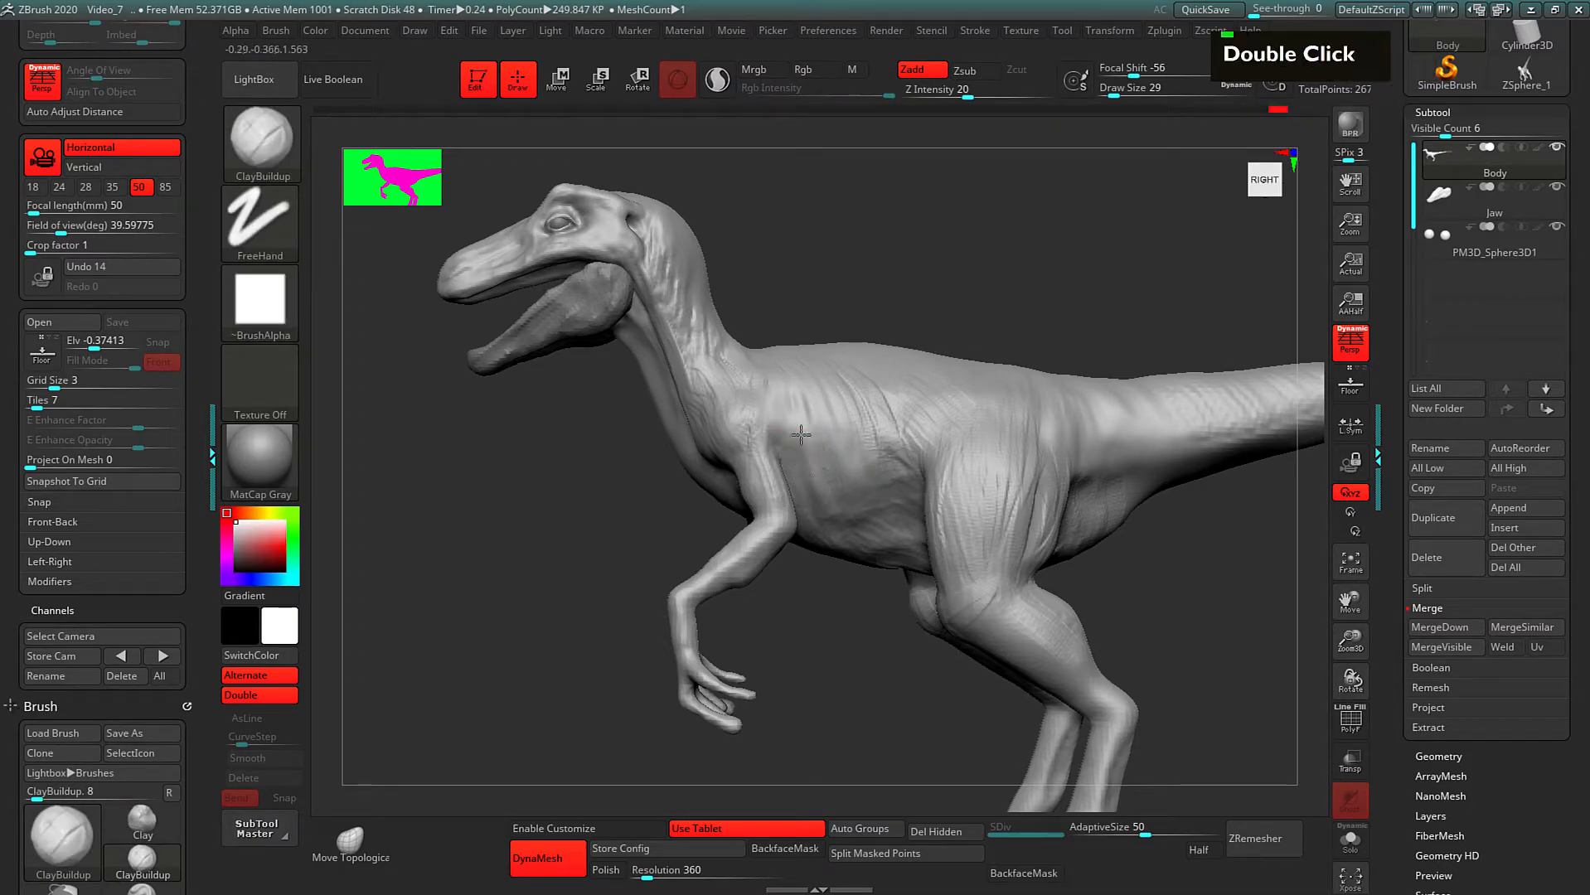
pyautogui.doubleClick(837, 482)
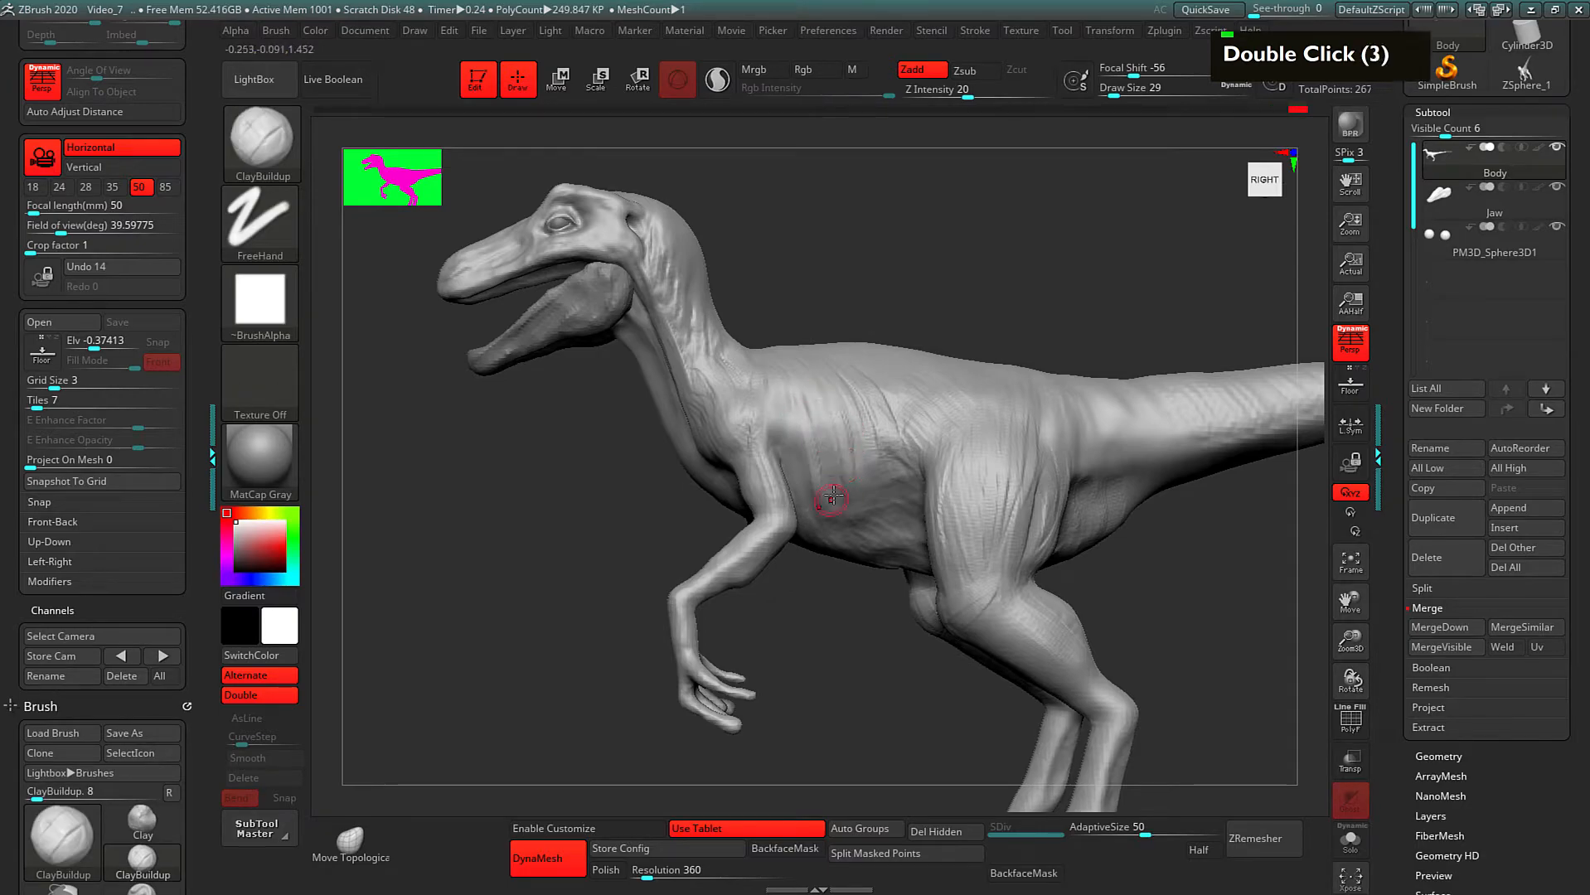
# Step: Smooth the flank folds and blend the lower belly in front of the thigh
pyautogui.keyDown('shift'); pyautogui.click(835, 408); pyautogui.keyUp('shift')
pyautogui.keyDown('shift'); pyautogui.click(789, 489); pyautogui.keyUp('shift')
pyautogui.doubleClick(875, 558)
pyautogui.keyDown('shift'); pyautogui.moveTo(901, 542); pyautogui.dragTo(864, 537); pyautogui.keyUp('shift')
# Step: Build up the upper lip edge along the side of the snout toward its tip
pyautogui.keyDown('alt'); pyautogui.click(951, 330); pyautogui.keyUp('alt')
pyautogui.keyDown('alt'); pyautogui.click(980, 327); pyautogui.keyUp('alt')
pyautogui.keyDown('alt'); pyautogui.click(808, 425); pyautogui.keyUp('alt')
pyautogui.keyDown('alt'); pyautogui.click(748, 433); pyautogui.keyUp('alt')
pyautogui.doubleClick(776, 447)
pyautogui.doubleClick(763, 452)
pyautogui.doubleClick(748, 456)
pyautogui.doubleClick(734, 460)
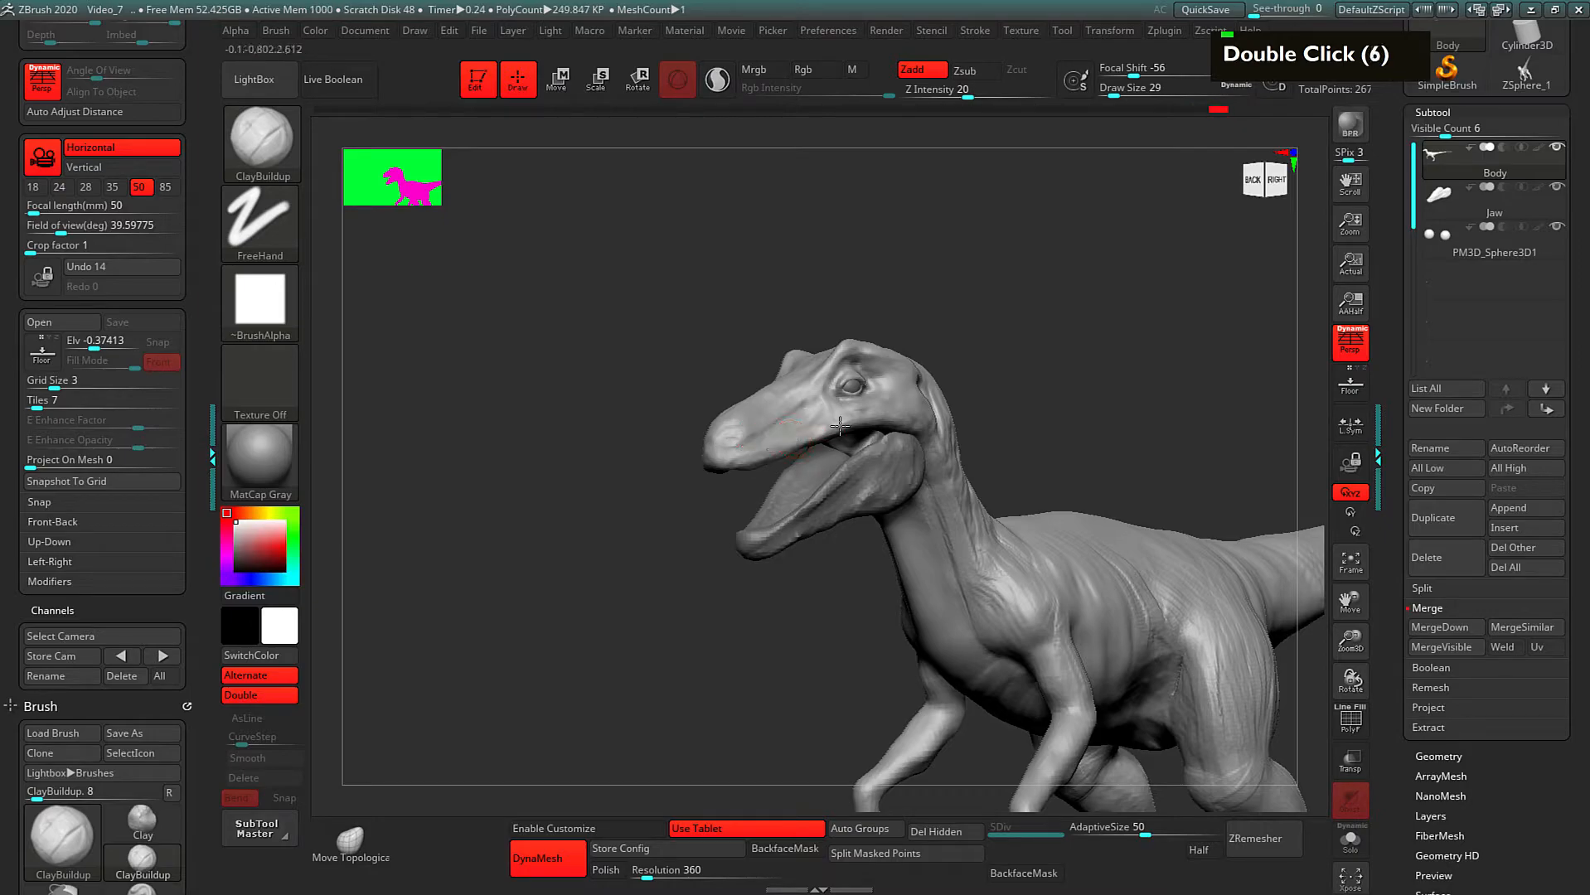
pyautogui.doubleClick(734, 451)
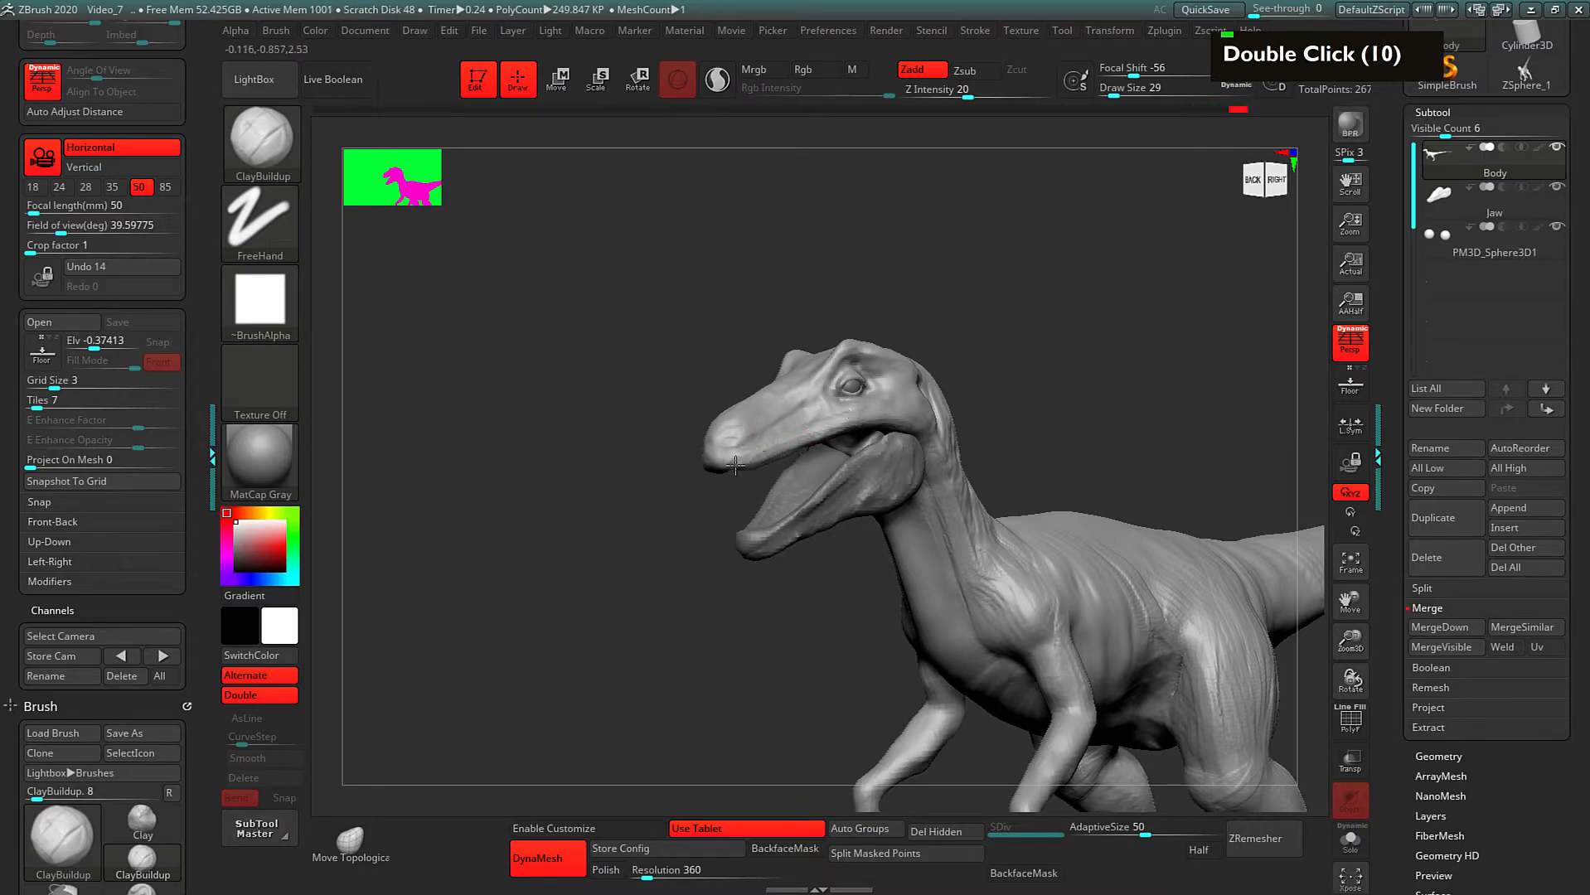
pyautogui.doubleClick(746, 454)
pyautogui.doubleClick(746, 453)
pyautogui.doubleClick(748, 451)
# Step: Carve the side of the snout and shape the depression in front of the eye
pyautogui.keyDown('alt'); pyautogui.click(750, 440); pyautogui.keyUp('alt')
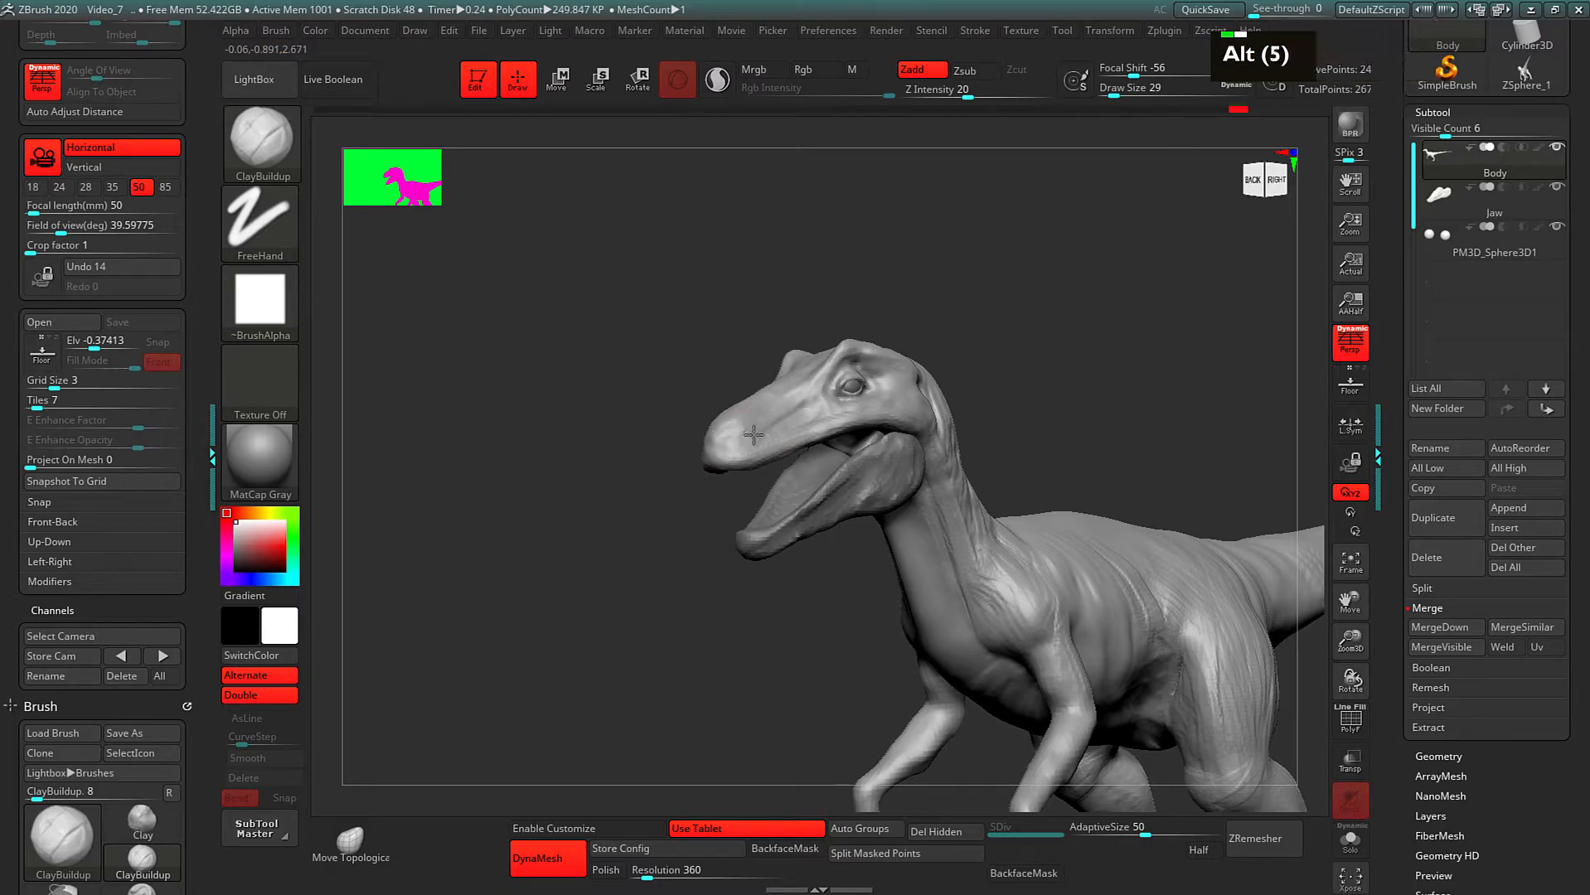
pyautogui.keyDown('alt'); pyautogui.click(762, 337); pyautogui.keyUp('alt')
pyautogui.keyDown('alt'); pyautogui.click(720, 363); pyautogui.keyUp('alt')
pyautogui.keyDown('alt'); pyautogui.click(722, 370); pyautogui.keyUp('alt')
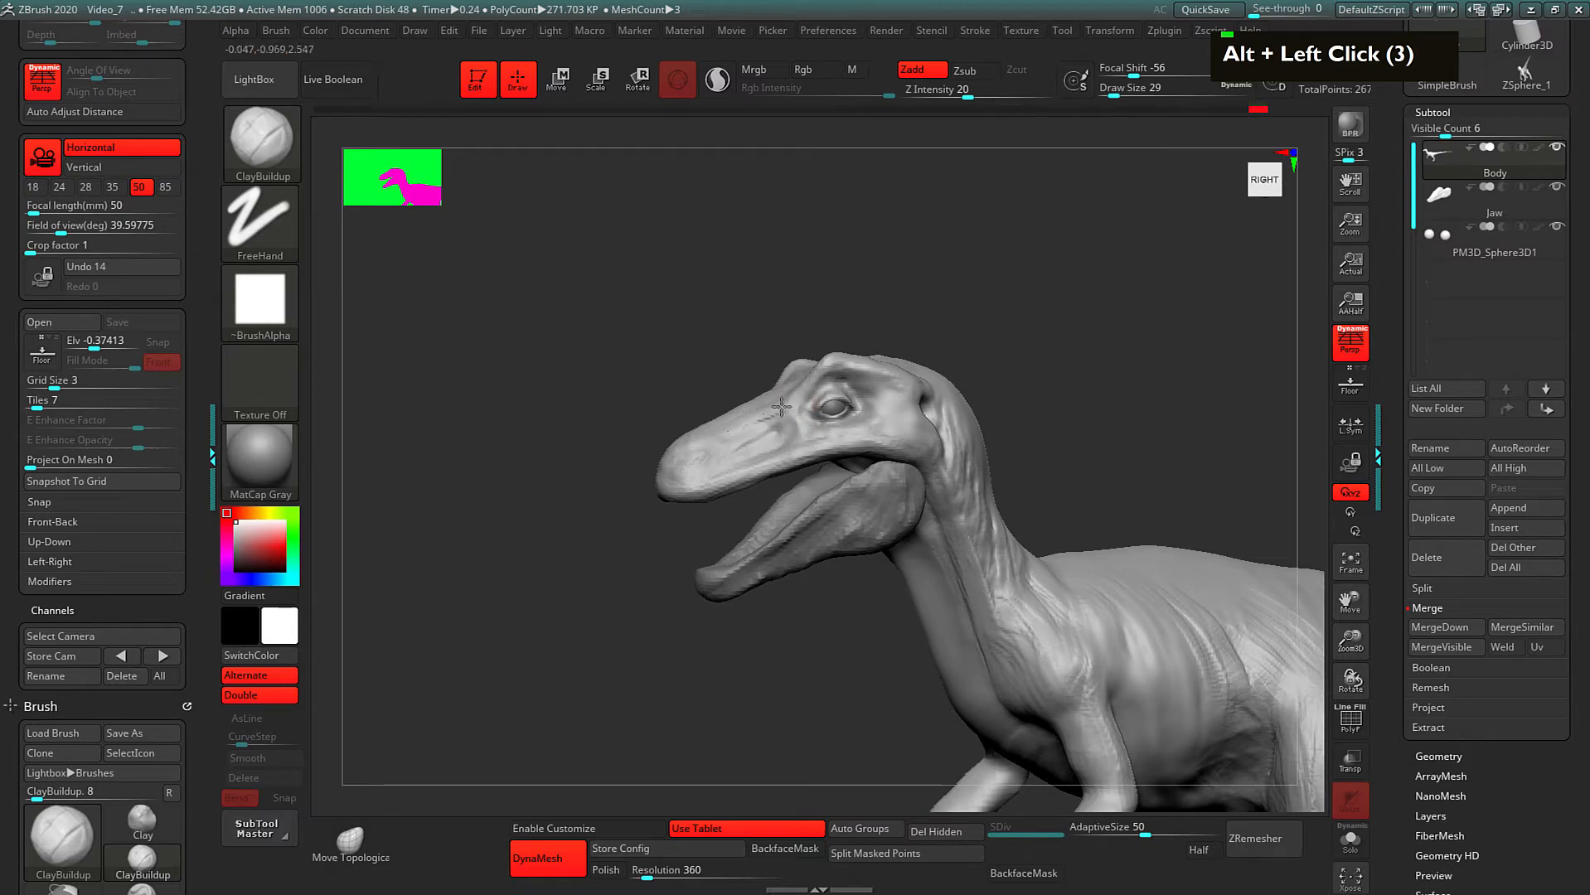
pyautogui.moveTo(778, 402)
pyautogui.mouseDown()
pyautogui.moveTo(798, 416)
pyautogui.moveTo(778, 436)
pyautogui.mouseUp()
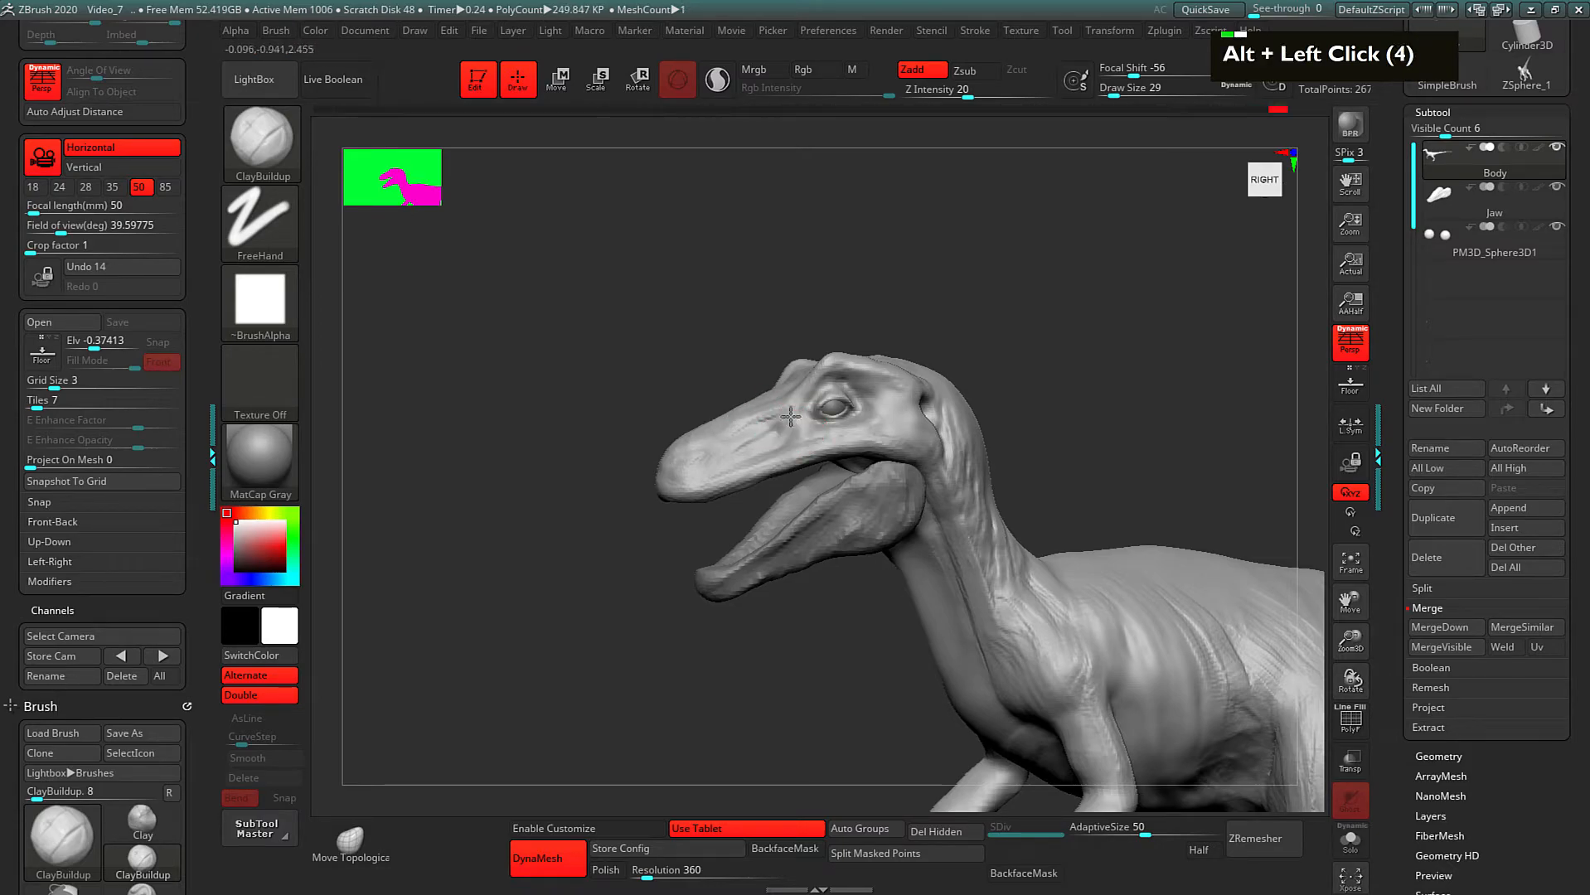
# Step: Shape the brow ridge and carve the surface behind it, working from the rear of the head
pyautogui.moveTo(858, 354); pyautogui.dragTo(911, 379)
pyautogui.moveTo(955, 327); pyautogui.dragTo(841, 333)
pyautogui.keyDown('alt'); pyautogui.moveTo(915, 391); pyautogui.dragTo(866, 371); pyautogui.keyUp('alt')
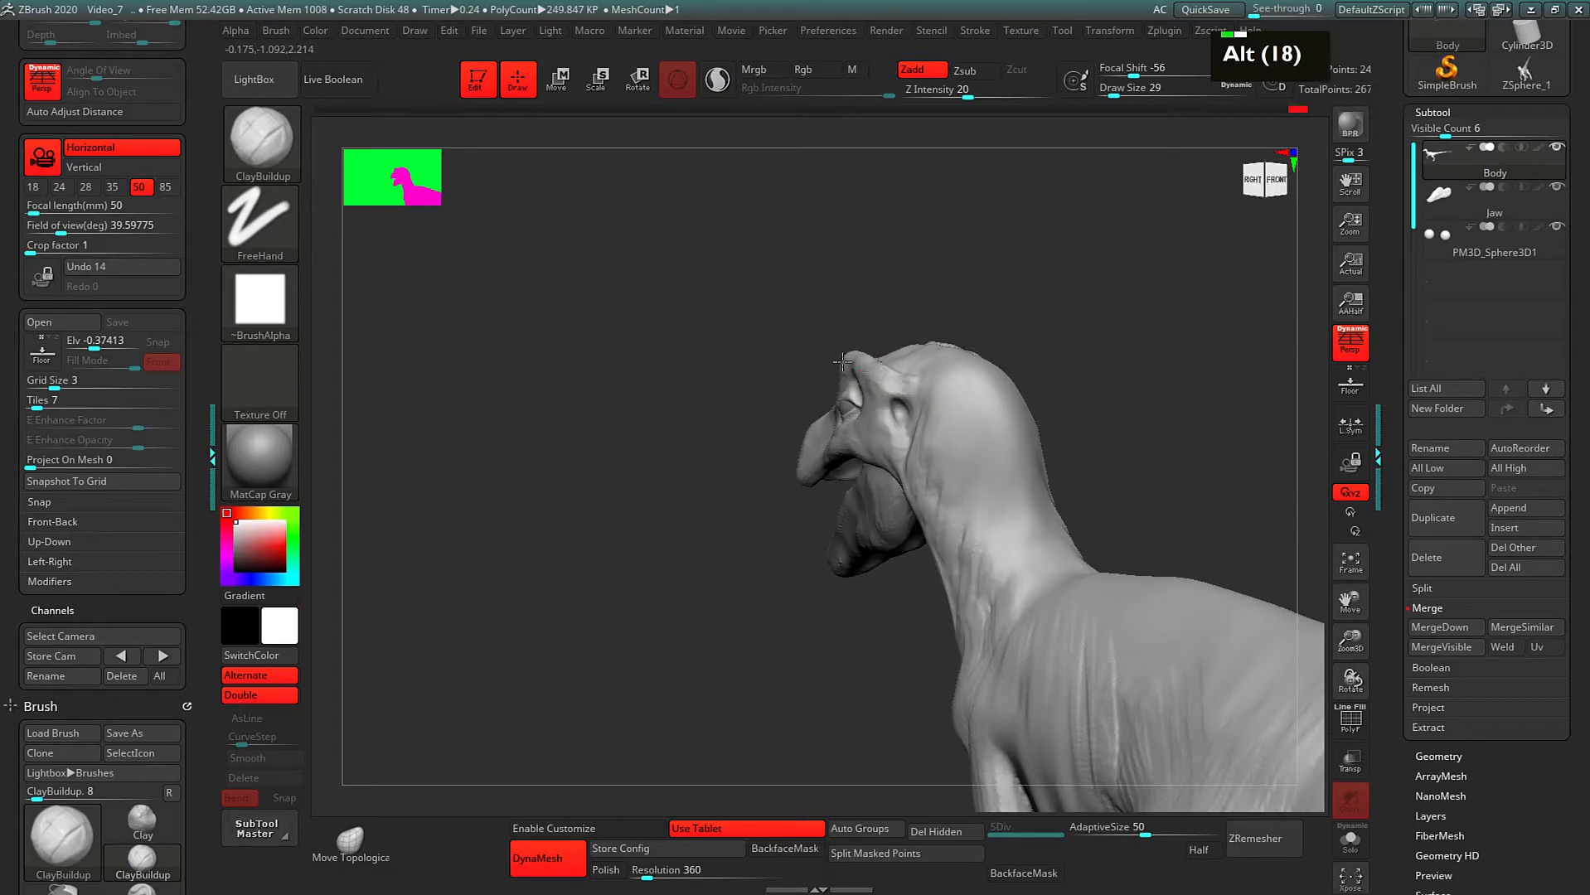
pyautogui.moveTo(813, 336); pyautogui.dragTo(887, 322)
pyautogui.moveTo(850, 365)
pyautogui.keyDown('alt'); pyautogui.mouseDown()
pyautogui.moveTo(805, 365)
pyautogui.moveTo(872, 292)
pyautogui.moveTo(807, 368)
pyautogui.mouseUp(); pyautogui.keyUp('alt')
pyautogui.keyDown('alt'); pyautogui.moveTo(822, 359); pyautogui.dragTo(806, 369); pyautogui.keyUp('alt')
# Step: Build up the crown of the skull between the brow ridges
pyautogui.moveTo(820, 315); pyautogui.dragTo(866, 311)
pyautogui.moveTo(762, 392); pyautogui.dragTo(741, 363)
pyautogui.moveTo(762, 391)
pyautogui.mouseDown()
pyautogui.moveTo(743, 364)
pyautogui.moveTo(831, 316)
pyautogui.moveTo(926, 308)
pyautogui.moveTo(922, 353)
pyautogui.mouseUp()
pyautogui.moveTo(798, 388); pyautogui.dragTo(839, 379)
pyautogui.moveTo(779, 388); pyautogui.dragTo(844, 386)
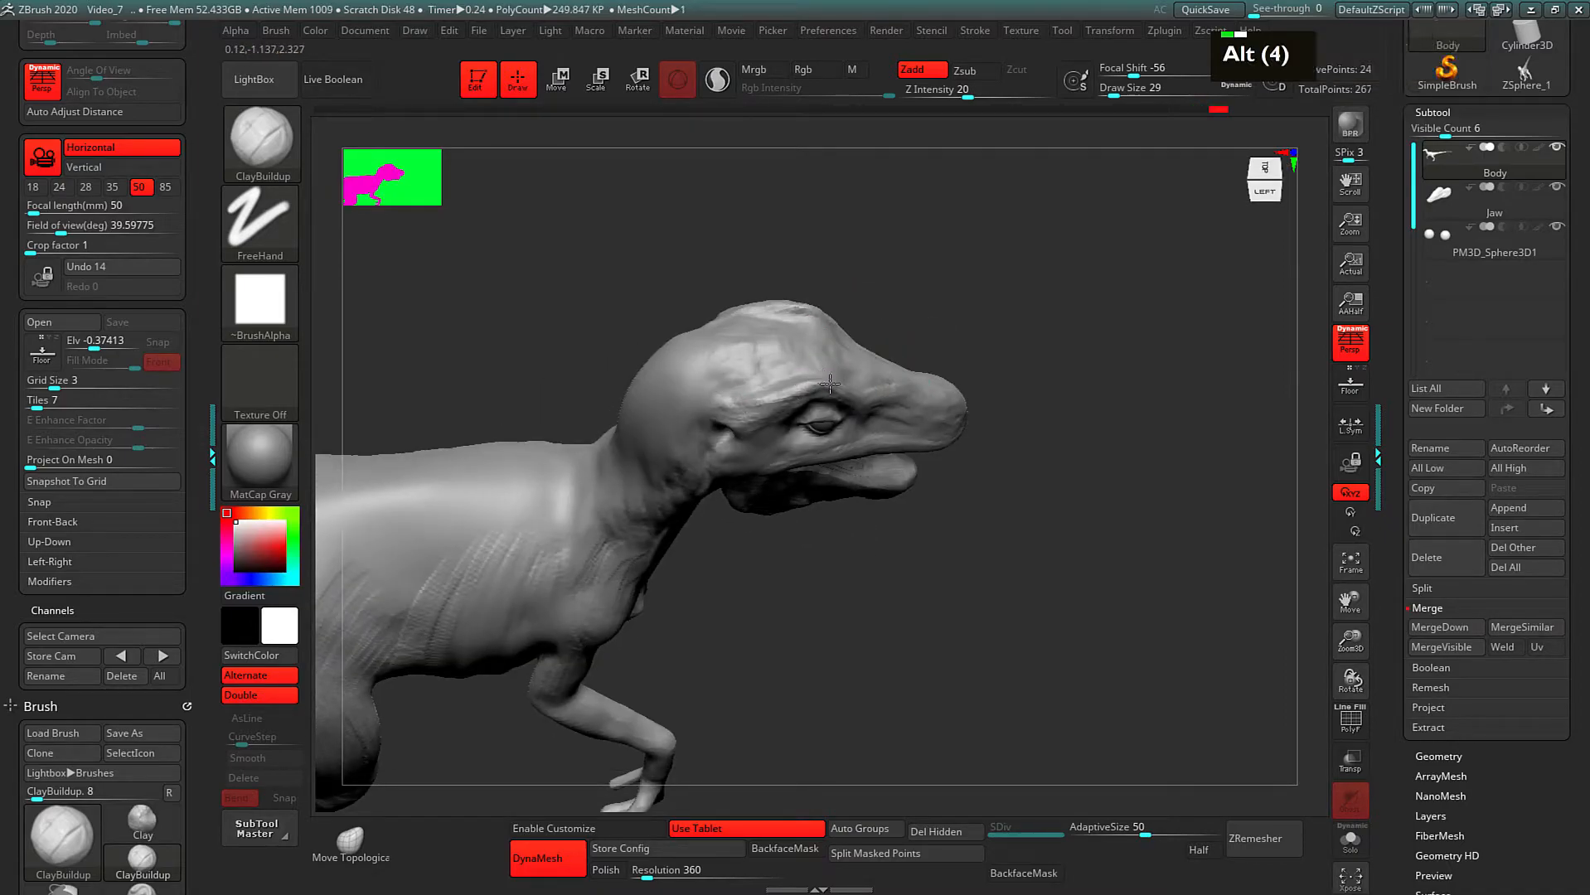
# Step: Carve repeated strokes into the skull surface around the brow on the head's left side
pyautogui.moveTo(947, 291); pyautogui.dragTo(894, 358)
pyautogui.keyDown('alt'); pyautogui.moveTo(783, 407); pyautogui.dragTo(829, 405); pyautogui.keyUp('alt')
pyautogui.keyDown('alt'); pyautogui.moveTo(783, 408); pyautogui.dragTo(829, 404); pyautogui.keyUp('alt')
pyautogui.keyDown('alt'); pyautogui.moveTo(784, 407); pyautogui.dragTo(829, 406); pyautogui.keyUp('alt')
pyautogui.keyDown('alt'); pyautogui.moveTo(781, 410); pyautogui.dragTo(829, 406); pyautogui.keyUp('alt')
pyautogui.keyDown('alt'); pyautogui.moveTo(829, 406); pyautogui.dragTo(778, 412); pyautogui.keyUp('alt')
# Step: Set the draw size to 21 and refine the eye surround and the ridge running onto the snout
pyautogui.moveTo(1023, 308)
pyautogui.mouseDown()
pyautogui.moveTo(929, 294)
pyautogui.moveTo(966, 313)
pyautogui.moveTo(882, 323)
pyautogui.mouseUp()
pyautogui.press('space')
pyautogui.press('space')
pyautogui.moveTo(820, 400)
pyautogui.mouseDown()
pyautogui.moveTo(787, 388)
pyautogui.moveTo(819, 395)
pyautogui.mouseUp()
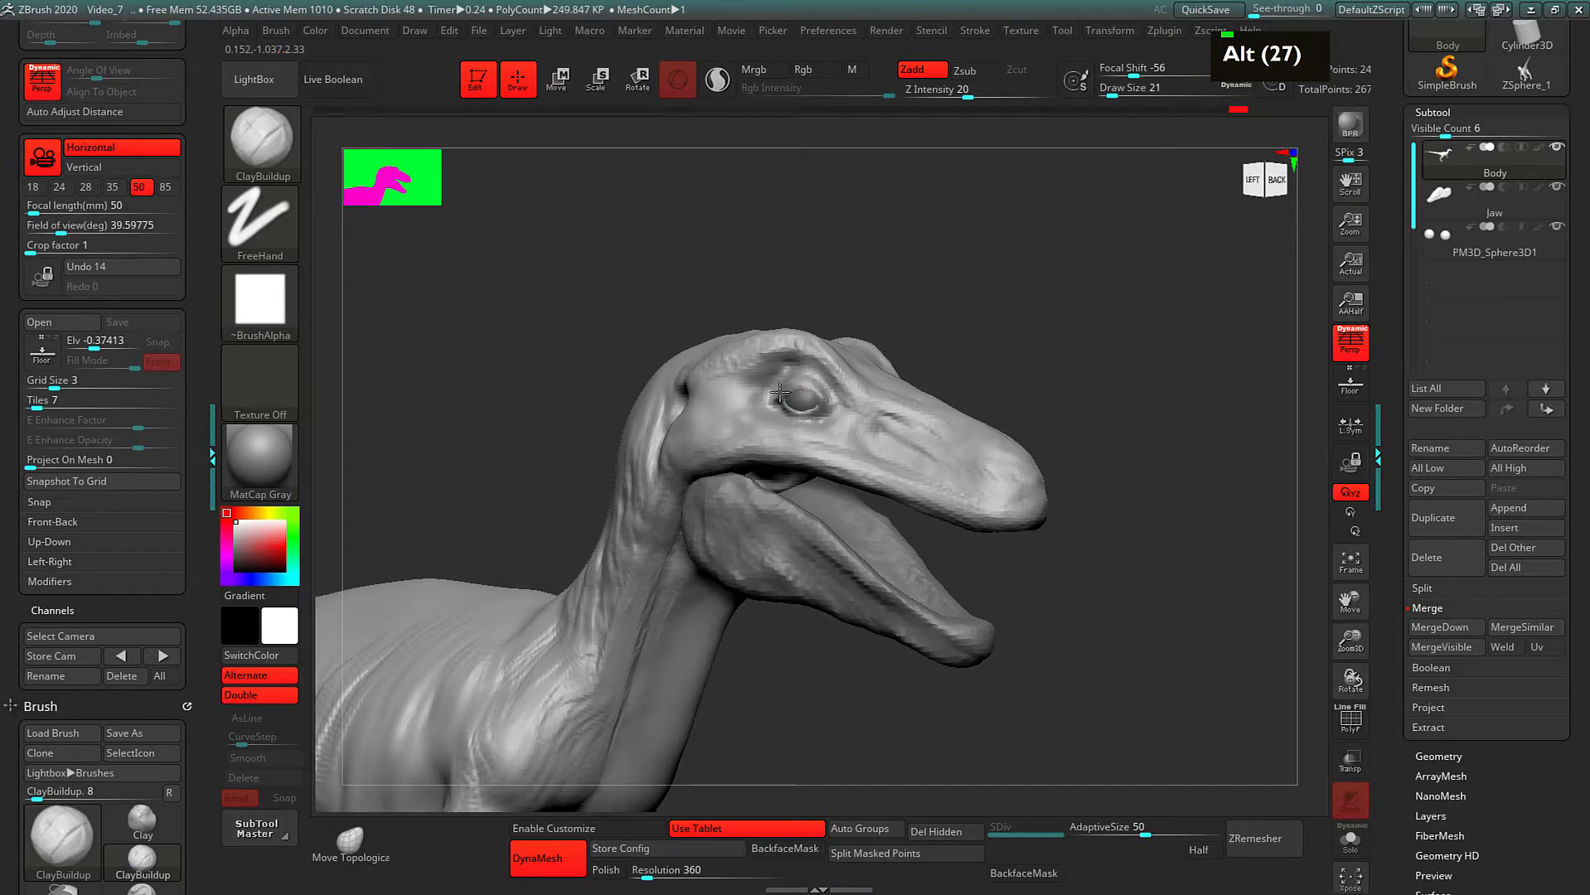
pyautogui.moveTo(860, 387)
pyautogui.mouseDown()
pyautogui.moveTo(862, 401)
pyautogui.moveTo(832, 385)
pyautogui.moveTo(853, 417)
pyautogui.moveTo(824, 446)
pyautogui.moveTo(870, 435)
pyautogui.moveTo(854, 416)
pyautogui.moveTo(871, 469)
pyautogui.moveTo(900, 426)
pyautogui.mouseUp()
pyautogui.moveTo(872, 421); pyautogui.dragTo(940, 458)
# Step: Set the draw size to 61 and carve in the base of the neck at the shoulder from above
pyautogui.moveTo(1202, 377)
pyautogui.mouseDown()
pyautogui.moveTo(1039, 363)
pyautogui.moveTo(1119, 366)
pyautogui.mouseUp()
pyautogui.moveTo(889, 382)
pyautogui.keyDown('alt'); pyautogui.mouseDown()
pyautogui.moveTo(874, 405)
pyautogui.moveTo(951, 372)
pyautogui.moveTo(710, 338)
pyautogui.moveTo(622, 384)
pyautogui.moveTo(621, 525)
pyautogui.moveTo(593, 567)
pyautogui.moveTo(597, 613)
pyautogui.moveTo(659, 580)
pyautogui.mouseUp(); pyautogui.keyUp('alt')
pyautogui.moveTo(983, 568)
pyautogui.keyDown('alt'); pyautogui.mouseDown()
pyautogui.moveTo(929, 518)
pyautogui.moveTo(929, 550)
pyautogui.moveTo(1061, 518)
pyautogui.moveTo(880, 550)
pyautogui.moveTo(902, 554)
pyautogui.mouseUp(); pyautogui.keyUp('alt')
pyautogui.keyDown('alt'); pyautogui.moveTo(986, 501); pyautogui.dragTo(943, 670); pyautogui.keyUp('alt')
pyautogui.moveTo(1125, 557)
pyautogui.mouseDown()
pyautogui.moveTo(1075, 532)
pyautogui.moveTo(1099, 590)
pyautogui.moveTo(1051, 591)
pyautogui.moveTo(1046, 572)
pyautogui.mouseUp()
pyautogui.press('space')
pyautogui.moveTo(840, 416); pyautogui.dragTo(847, 415)
pyautogui.doubleClick(751, 427)
pyautogui.keyDown('alt'); pyautogui.click(745, 437); pyautogui.keyUp('alt')
pyautogui.keyDown('alt'); pyautogui.click(741, 448); pyautogui.keyUp('alt')
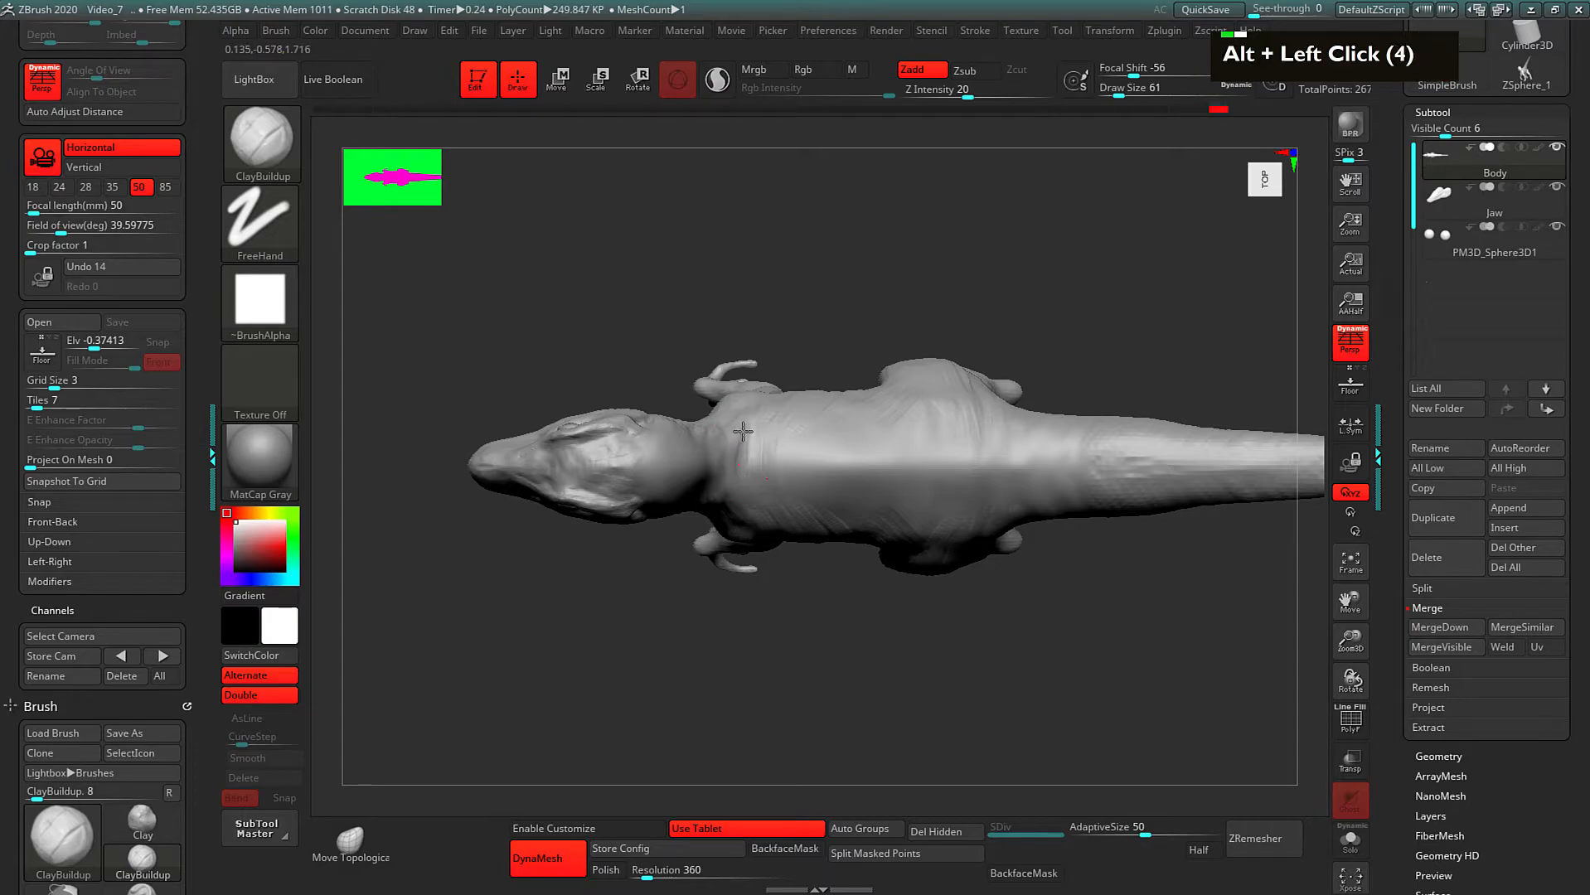
# Step: Carve down the side of the lower neck where it meets the shoulder
pyautogui.moveTo(842, 332)
pyautogui.mouseDown()
pyautogui.moveTo(848, 231)
pyautogui.moveTo(847, 247)
pyautogui.mouseUp()
pyautogui.keyDown('alt'); pyautogui.moveTo(754, 461); pyautogui.dragTo(735, 479); pyautogui.keyUp('alt')
pyautogui.moveTo(820, 377); pyautogui.dragTo(760, 355)
pyautogui.keyDown('alt'); pyautogui.moveTo(711, 443); pyautogui.dragTo(716, 477); pyautogui.keyUp('alt')
pyautogui.keyDown('alt'); pyautogui.moveTo(724, 441); pyautogui.dragTo(710, 476); pyautogui.keyUp('alt')
pyautogui.keyDown('alt'); pyautogui.moveTo(707, 432); pyautogui.dragTo(703, 466); pyautogui.keyUp('alt')
pyautogui.keyDown('alt'); pyautogui.moveTo(716, 427); pyautogui.dragTo(704, 473); pyautogui.keyUp('alt')
pyautogui.keyDown('alt'); pyautogui.moveTo(703, 431); pyautogui.dragTo(699, 445); pyautogui.keyUp('alt')
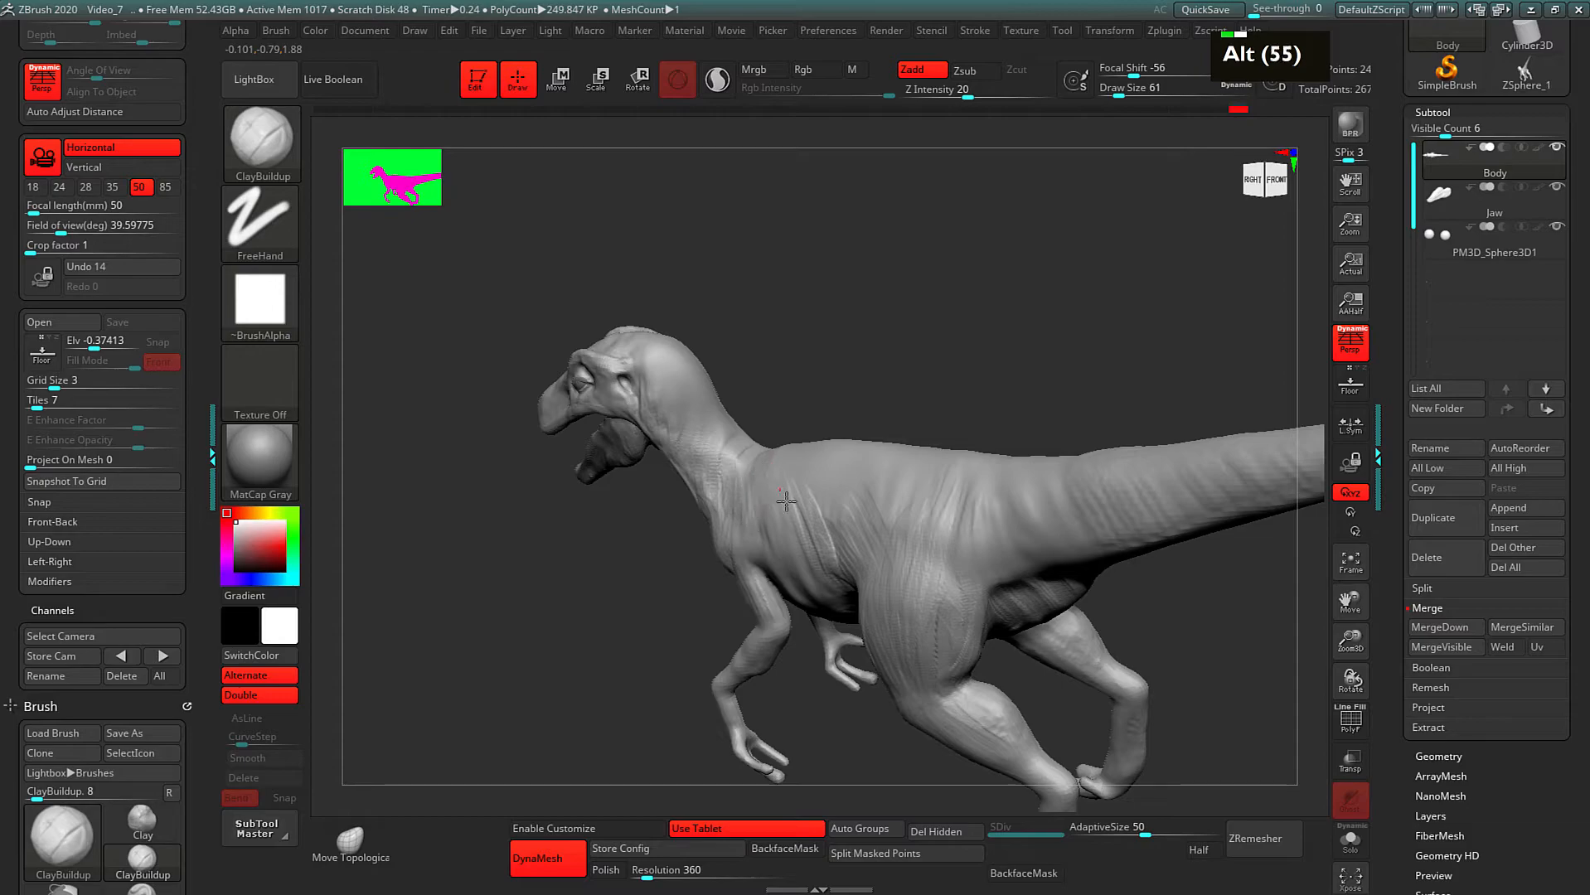
# Step: Carve hollows into the side of the upper neck behind the head
pyautogui.moveTo(952, 335); pyautogui.dragTo(819, 373)
pyautogui.moveTo(783, 457)
pyautogui.keyDown('alt'); pyautogui.mouseDown()
pyautogui.moveTo(808, 479)
pyautogui.moveTo(951, 464)
pyautogui.mouseUp(); pyautogui.keyUp('alt')
pyautogui.moveTo(799, 340)
pyautogui.keyDown('alt'); pyautogui.mouseDown()
pyautogui.moveTo(882, 355)
pyautogui.moveTo(880, 400)
pyautogui.moveTo(1026, 363)
pyautogui.mouseUp(); pyautogui.keyUp('alt')
pyautogui.moveTo(771, 394)
pyautogui.keyDown('alt'); pyautogui.mouseDown()
pyautogui.moveTo(760, 374)
pyautogui.moveTo(760, 387)
pyautogui.mouseUp(); pyautogui.keyUp('alt')
pyautogui.keyDown('alt'); pyautogui.moveTo(752, 369); pyautogui.dragTo(757, 391); pyautogui.keyUp('alt')
pyautogui.keyDown('alt'); pyautogui.moveTo(752, 364); pyautogui.dragTo(758, 388); pyautogui.keyUp('alt')
pyautogui.keyDown('alt'); pyautogui.moveTo(756, 361); pyautogui.dragTo(759, 388); pyautogui.keyUp('alt')
pyautogui.keyDown('alt'); pyautogui.moveTo(757, 373); pyautogui.dragTo(773, 411); pyautogui.keyUp('alt')
# Step: Build up muscle strands down the side of the neck and carve the grooves between them
pyautogui.moveTo(771, 381); pyautogui.dragTo(799, 460)
pyautogui.moveTo(795, 437); pyautogui.dragTo(804, 469)
pyautogui.moveTo(800, 444)
pyautogui.mouseDown()
pyautogui.moveTo(819, 521)
pyautogui.moveTo(808, 494)
pyautogui.mouseUp()
pyautogui.keyDown('alt'); pyautogui.moveTo(794, 456); pyautogui.dragTo(804, 491); pyautogui.keyUp('alt')
pyautogui.keyDown('alt'); pyautogui.moveTo(796, 460); pyautogui.dragTo(800, 481); pyautogui.keyUp('alt')
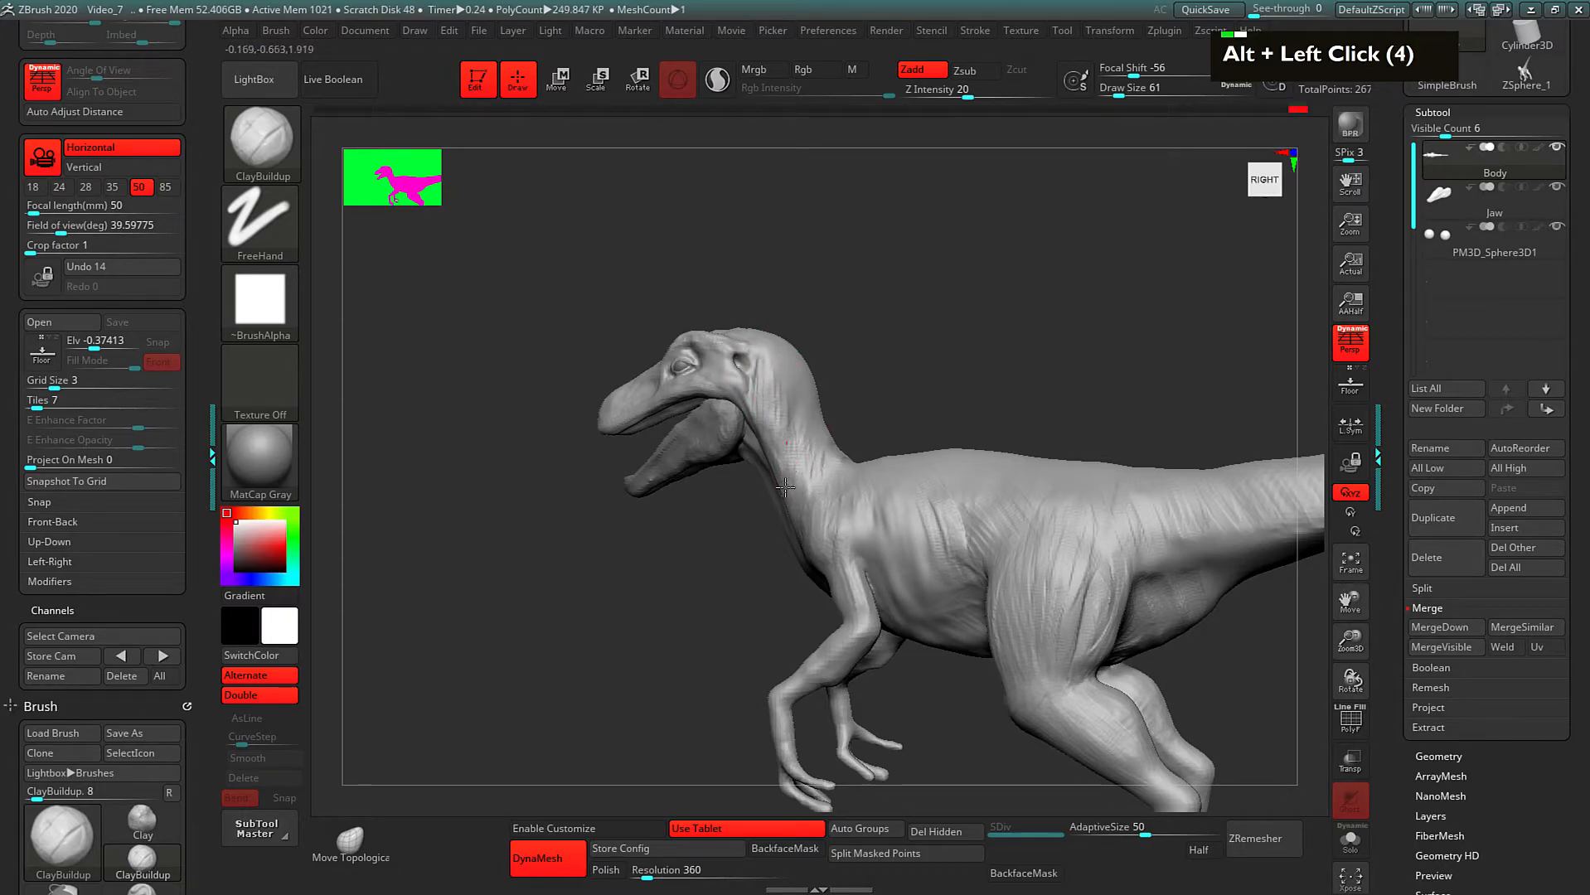
# Step: Deepen the grooves on the upper neck behind the jaw
pyautogui.keyDown('alt'); pyautogui.moveTo(766, 364); pyautogui.dragTo(774, 403); pyautogui.keyUp('alt')
pyautogui.keyDown('alt'); pyautogui.moveTo(764, 370); pyautogui.dragTo(771, 430); pyautogui.keyUp('alt')
pyautogui.keyDown('alt'); pyautogui.moveTo(770, 350); pyautogui.dragTo(775, 390); pyautogui.keyUp('alt')
pyautogui.keyDown('alt'); pyautogui.moveTo(772, 355); pyautogui.dragTo(779, 396); pyautogui.keyUp('alt')
pyautogui.keyDown('alt'); pyautogui.moveTo(778, 361); pyautogui.dragTo(788, 381); pyautogui.keyUp('alt')
# Step: Adjust the brush's draw size and carve the transition behind the ear opening down to the jaw
pyautogui.moveTo(887, 298)
pyautogui.keyDown('alt'); pyautogui.mouseDown()
pyautogui.moveTo(947, 309)
pyautogui.moveTo(953, 332)
pyautogui.mouseUp(); pyautogui.keyUp('alt')
pyautogui.moveTo(936, 323)
pyautogui.mouseDown()
pyautogui.moveTo(991, 322)
pyautogui.moveTo(953, 304)
pyautogui.mouseUp()
pyautogui.press('space')
pyautogui.keyDown('alt'); pyautogui.moveTo(812, 378); pyautogui.dragTo(847, 377); pyautogui.keyUp('alt')
pyautogui.press('space')
pyautogui.moveTo(1008, 323); pyautogui.dragTo(928, 329)
pyautogui.keyDown('alt'); pyautogui.moveTo(815, 365); pyautogui.dragTo(826, 388); pyautogui.keyUp('alt')
pyautogui.keyDown('alt'); pyautogui.moveTo(811, 378); pyautogui.dragTo(820, 383); pyautogui.keyUp('alt')
pyautogui.keyDown('alt'); pyautogui.moveTo(808, 364); pyautogui.dragTo(829, 390); pyautogui.keyUp('alt')
pyautogui.moveTo(817, 368)
pyautogui.keyDown('alt'); pyautogui.mouseDown()
pyautogui.moveTo(837, 392)
pyautogui.moveTo(835, 445)
pyautogui.mouseUp(); pyautogui.keyUp('alt')
pyautogui.keyDown('alt'); pyautogui.moveTo(826, 435); pyautogui.dragTo(843, 452); pyautogui.keyUp('alt')
# Step: Build up the neck edge below the ear opening behind the jaw, setting the draw size to 21
pyautogui.moveTo(1000, 323)
pyautogui.mouseDown()
pyautogui.moveTo(958, 291)
pyautogui.moveTo(948, 348)
pyautogui.mouseUp()
pyautogui.moveTo(835, 418); pyautogui.dragTo(844, 471)
pyautogui.moveTo(839, 425); pyautogui.dragTo(845, 461)
pyautogui.moveTo(1028, 313); pyautogui.dragTo(1074, 318)
pyautogui.press('space')
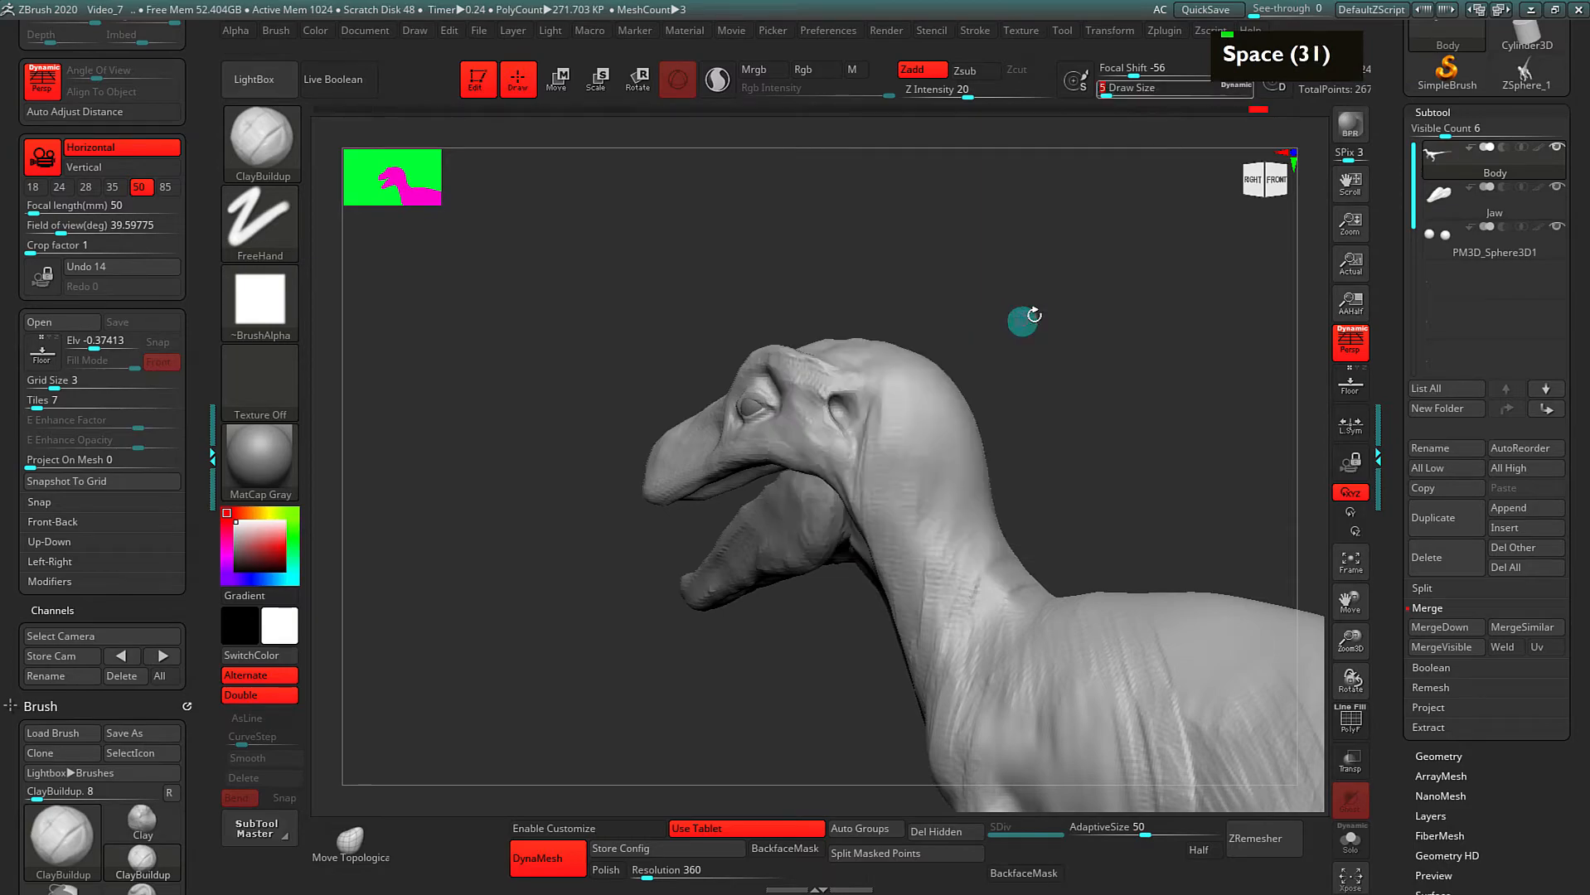
pyautogui.moveTo(833, 378); pyautogui.dragTo(836, 371)
pyautogui.moveTo(834, 377); pyautogui.dragTo(836, 365)
pyautogui.press('space')
pyautogui.moveTo(839, 424); pyautogui.dragTo(833, 469)
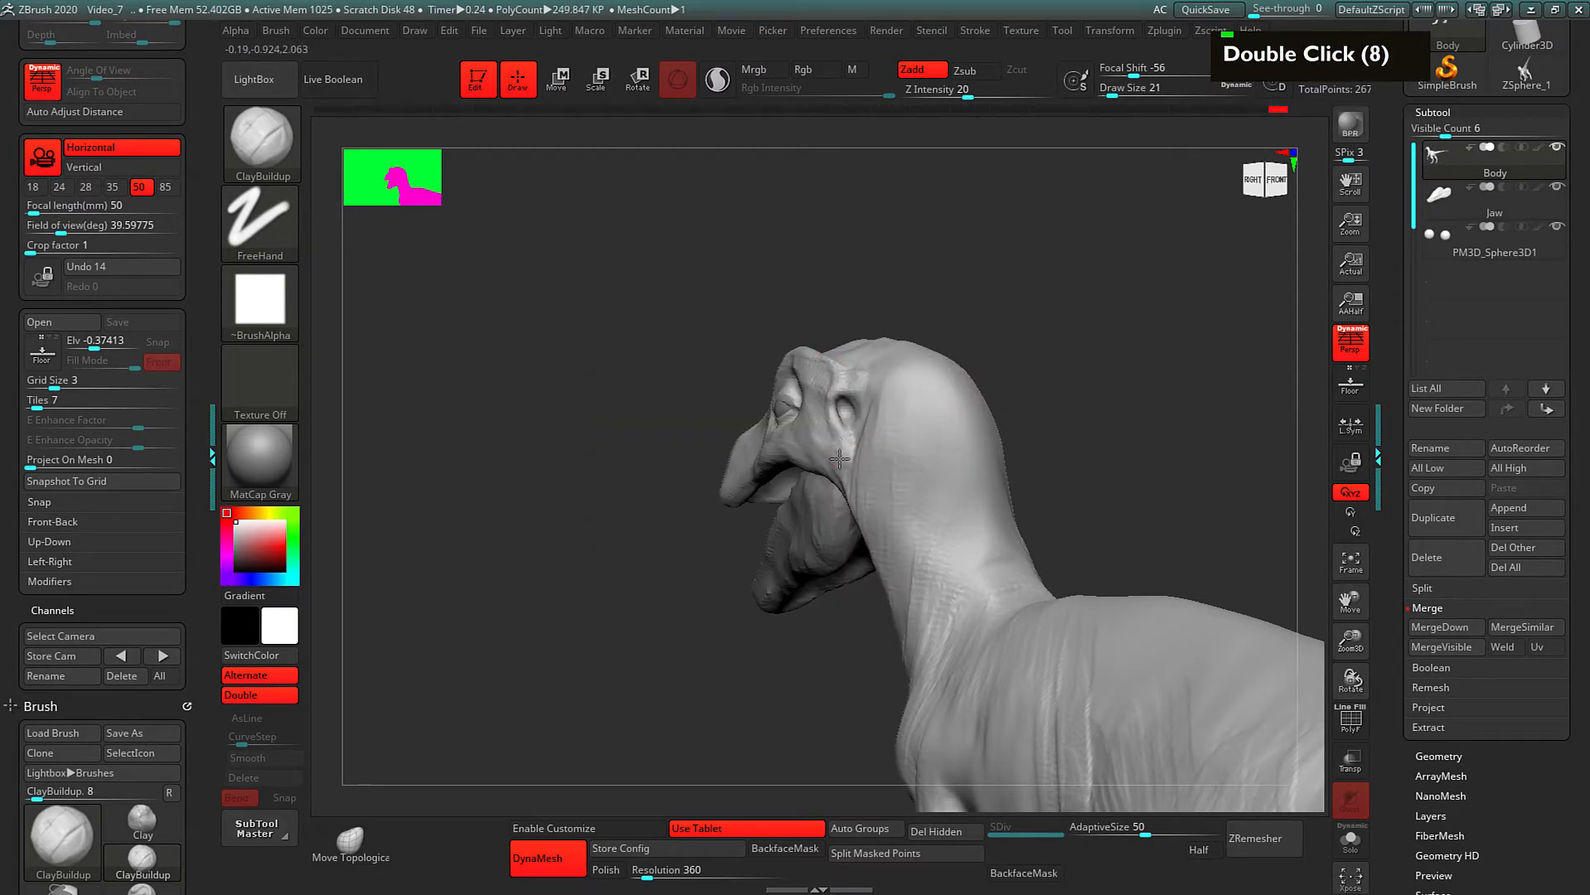
# Step: Build up the ridge above the ear opening and carve the back of the skull behind it
pyautogui.moveTo(824, 375); pyautogui.dragTo(839, 381)
pyautogui.moveTo(836, 381); pyautogui.dragTo(822, 375)
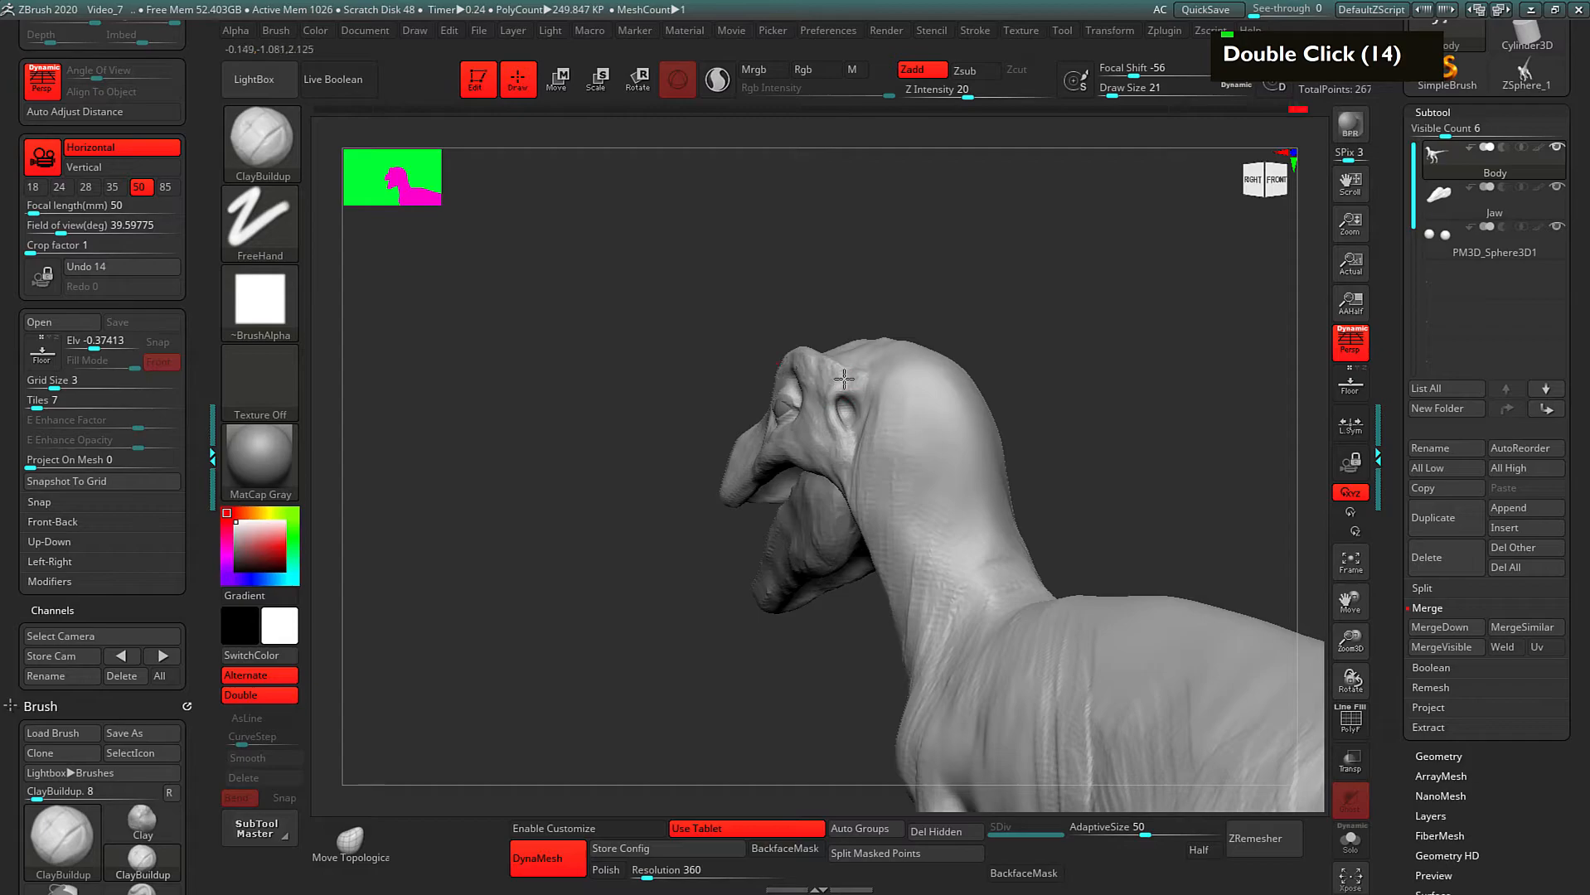
pyautogui.keyDown('alt'); pyautogui.moveTo(851, 390); pyautogui.dragTo(857, 368); pyautogui.keyUp('alt')
pyautogui.keyDown('alt'); pyautogui.moveTo(860, 380); pyautogui.dragTo(855, 365); pyautogui.keyUp('alt')
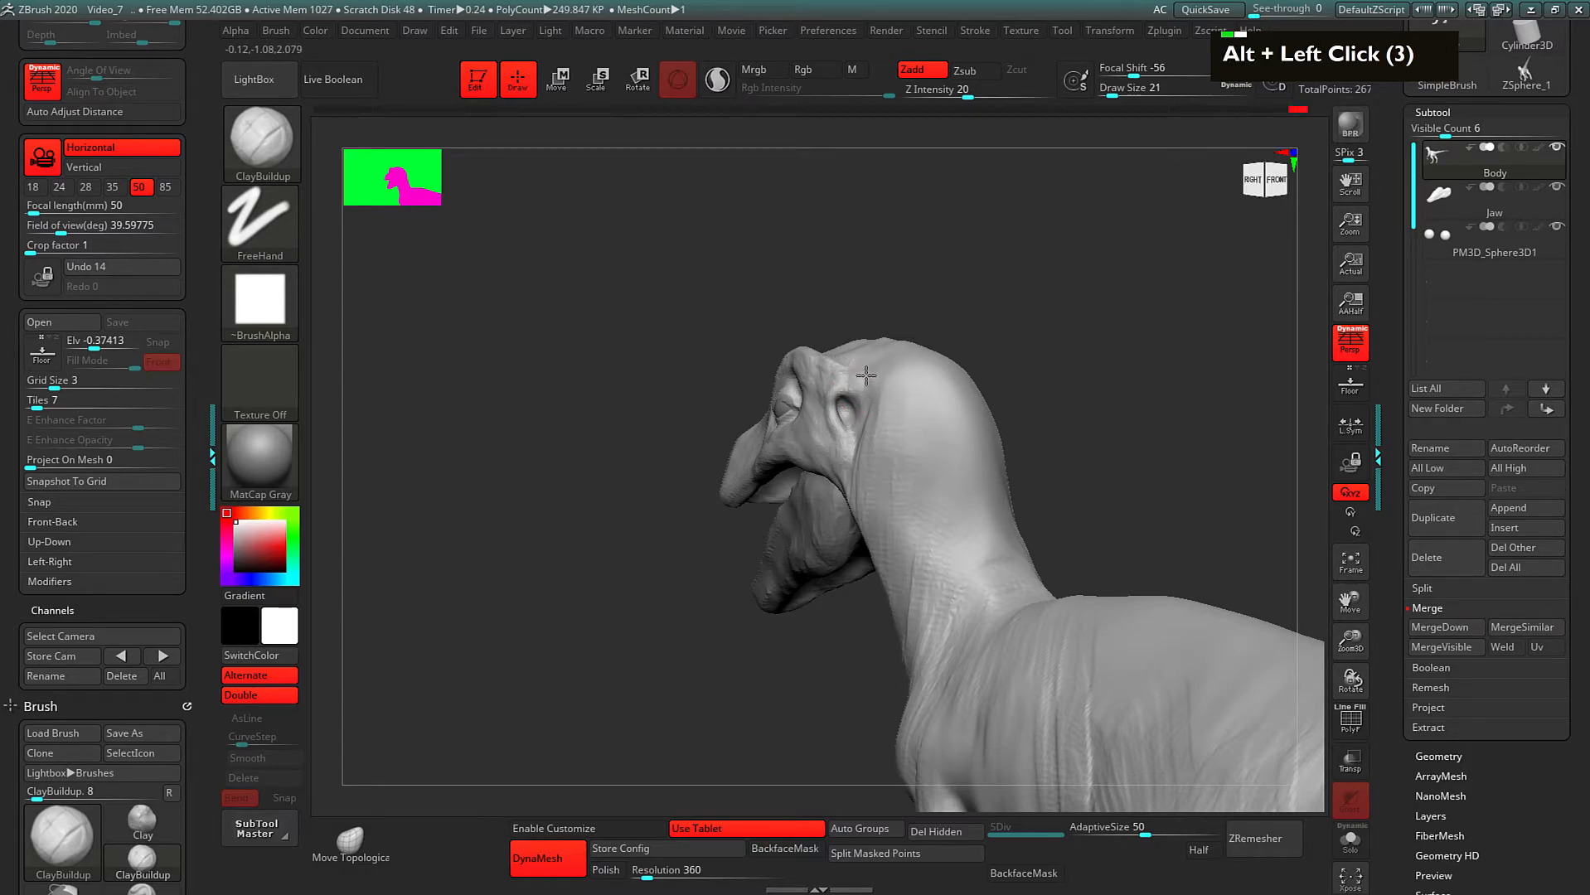
pyautogui.moveTo(1028, 227); pyautogui.dragTo(1021, 319)
pyautogui.moveTo(865, 355); pyautogui.dragTo(862, 341)
pyautogui.keyDown('alt'); pyautogui.moveTo(868, 380); pyautogui.dragTo(866, 354); pyautogui.keyUp('alt')
pyautogui.keyDown('alt'); pyautogui.moveTo(876, 396); pyautogui.dragTo(873, 374); pyautogui.keyUp('alt')
# Step: Build up vertical muscle strands behind the ear opening and along the side of the upper neck
pyautogui.moveTo(1084, 391); pyautogui.dragTo(1054, 320)
pyautogui.moveTo(844, 415); pyautogui.dragTo(819, 442)
pyautogui.moveTo(851, 324); pyautogui.dragTo(813, 467)
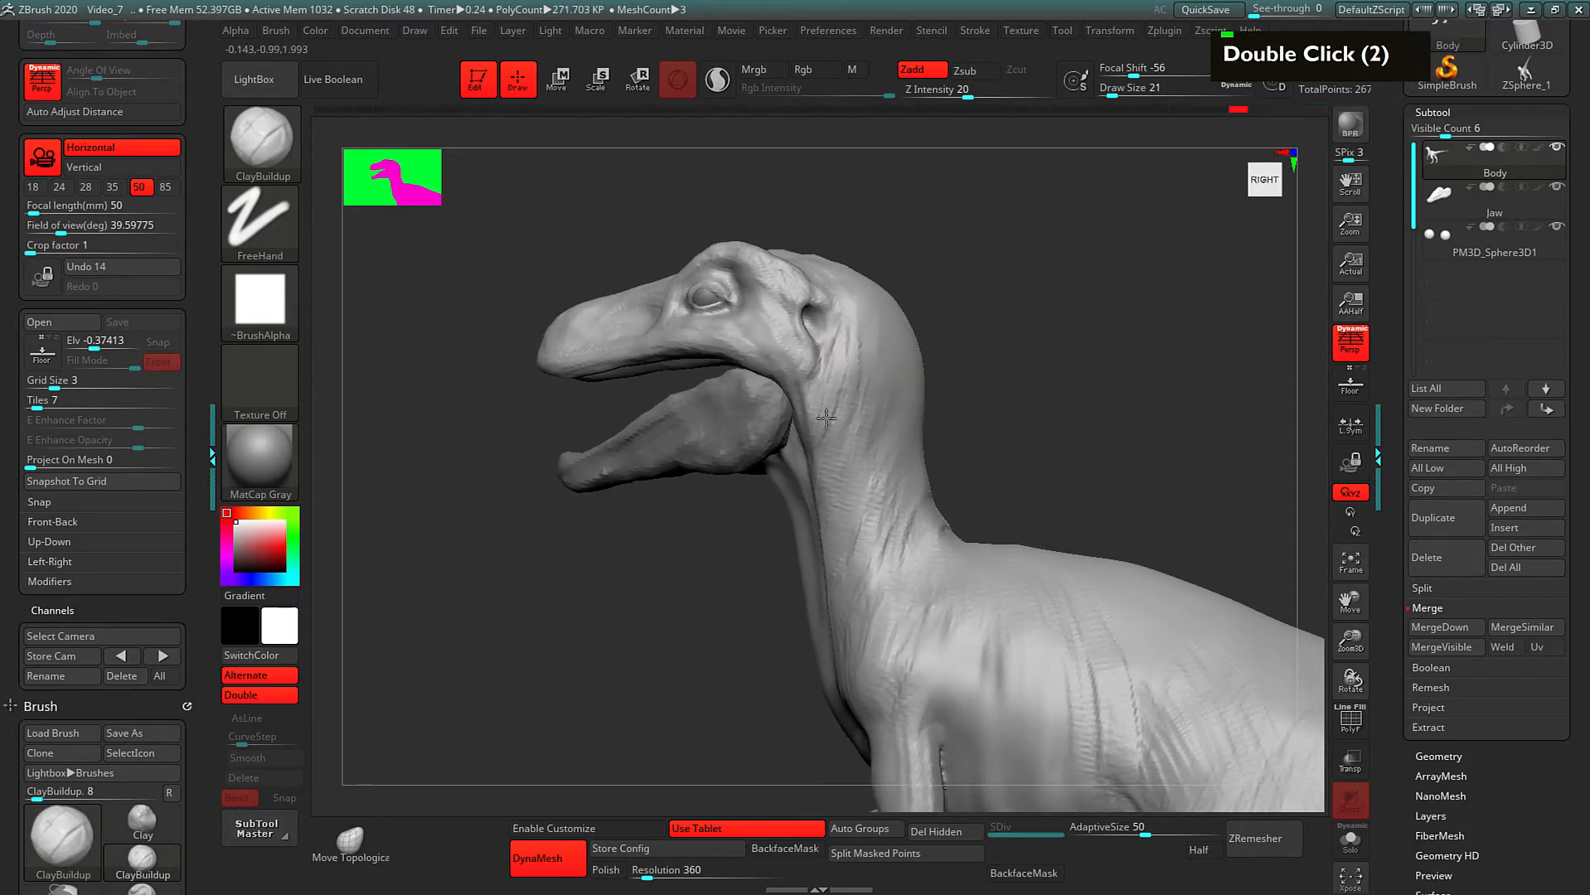
pyautogui.moveTo(851, 385); pyautogui.dragTo(845, 421)
pyautogui.moveTo(875, 337); pyautogui.dragTo(863, 406)
pyautogui.moveTo(1011, 387); pyautogui.dragTo(953, 365)
pyautogui.keyDown('alt'); pyautogui.moveTo(953, 365); pyautogui.dragTo(979, 328); pyautogui.keyUp('alt')
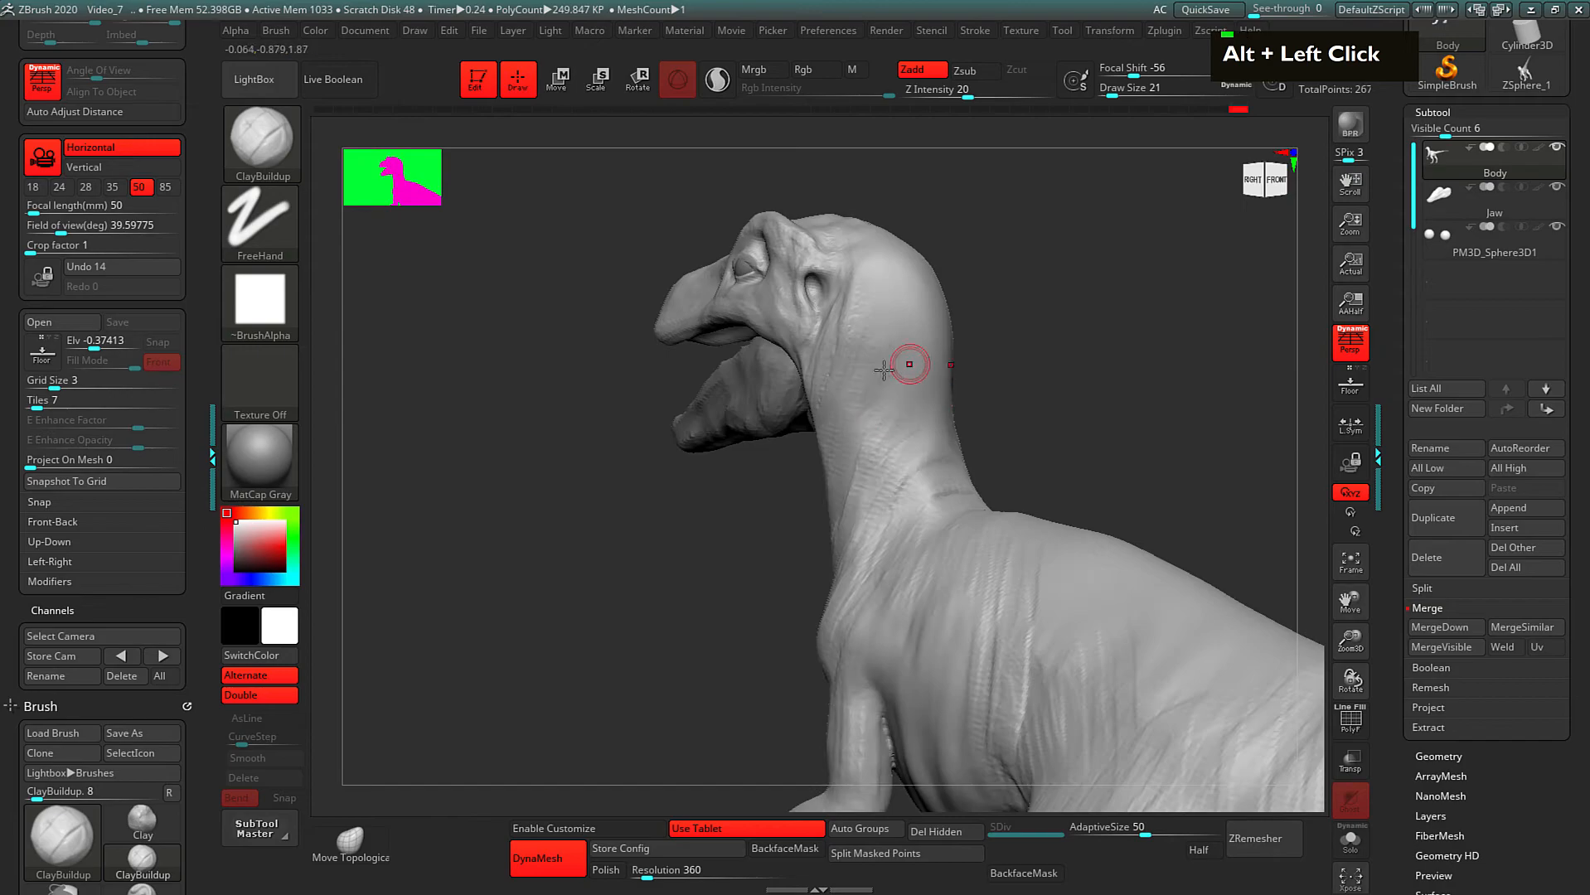
# Step: Build up and carve diagonal folds running from the nape toward the side of the neck
pyautogui.moveTo(850, 407); pyautogui.dragTo(843, 422)
pyautogui.moveTo(920, 352)
pyautogui.mouseDown()
pyautogui.moveTo(880, 397)
pyautogui.moveTo(876, 431)
pyautogui.mouseUp()
pyautogui.moveTo(999, 381); pyautogui.dragTo(1052, 383)
pyautogui.moveTo(1052, 383)
pyautogui.keyDown('alt'); pyautogui.mouseDown()
pyautogui.moveTo(957, 361)
pyautogui.moveTo(843, 437)
pyautogui.mouseUp(); pyautogui.keyUp('alt')
pyautogui.moveTo(907, 351); pyautogui.dragTo(848, 451)
pyautogui.keyDown('alt'); pyautogui.moveTo(910, 323); pyautogui.dragTo(849, 396); pyautogui.keyUp('alt')
pyautogui.keyDown('alt'); pyautogui.moveTo(910, 327); pyautogui.dragTo(889, 349); pyautogui.keyUp('alt')
# Step: Deepen the diagonal grooves across the back of the neck with repeated carving strokes
pyautogui.moveTo(1025, 248)
pyautogui.keyDown('alt'); pyautogui.mouseDown()
pyautogui.moveTo(950, 321)
pyautogui.moveTo(986, 282)
pyautogui.mouseUp(); pyautogui.keyUp('alt')
pyautogui.keyDown('alt'); pyautogui.moveTo(875, 408); pyautogui.dragTo(835, 455); pyautogui.keyUp('alt')
pyautogui.keyDown('alt'); pyautogui.moveTo(874, 407); pyautogui.dragTo(834, 457); pyautogui.keyUp('alt')
pyautogui.keyDown('alt'); pyautogui.moveTo(873, 406); pyautogui.dragTo(832, 461); pyautogui.keyUp('alt')
pyautogui.keyDown('alt'); pyautogui.moveTo(874, 408); pyautogui.dragTo(842, 441); pyautogui.keyUp('alt')
pyautogui.keyDown('alt'); pyautogui.moveTo(939, 390); pyautogui.dragTo(827, 400); pyautogui.keyUp('alt')
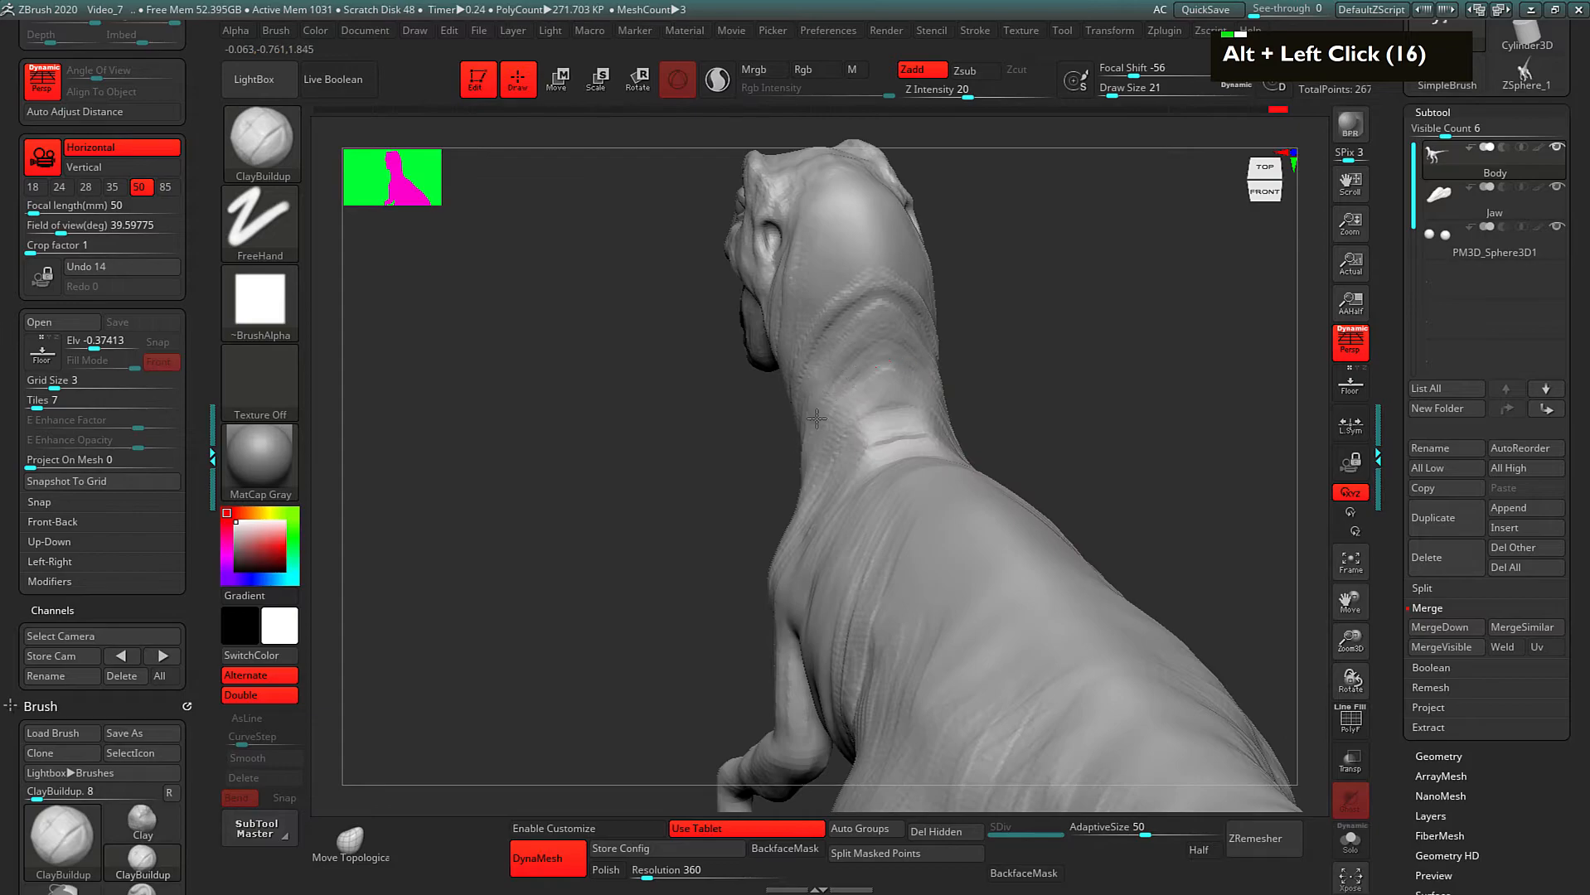
pyautogui.keyDown('alt'); pyautogui.moveTo(1009, 368); pyautogui.dragTo(844, 420); pyautogui.keyUp('alt')
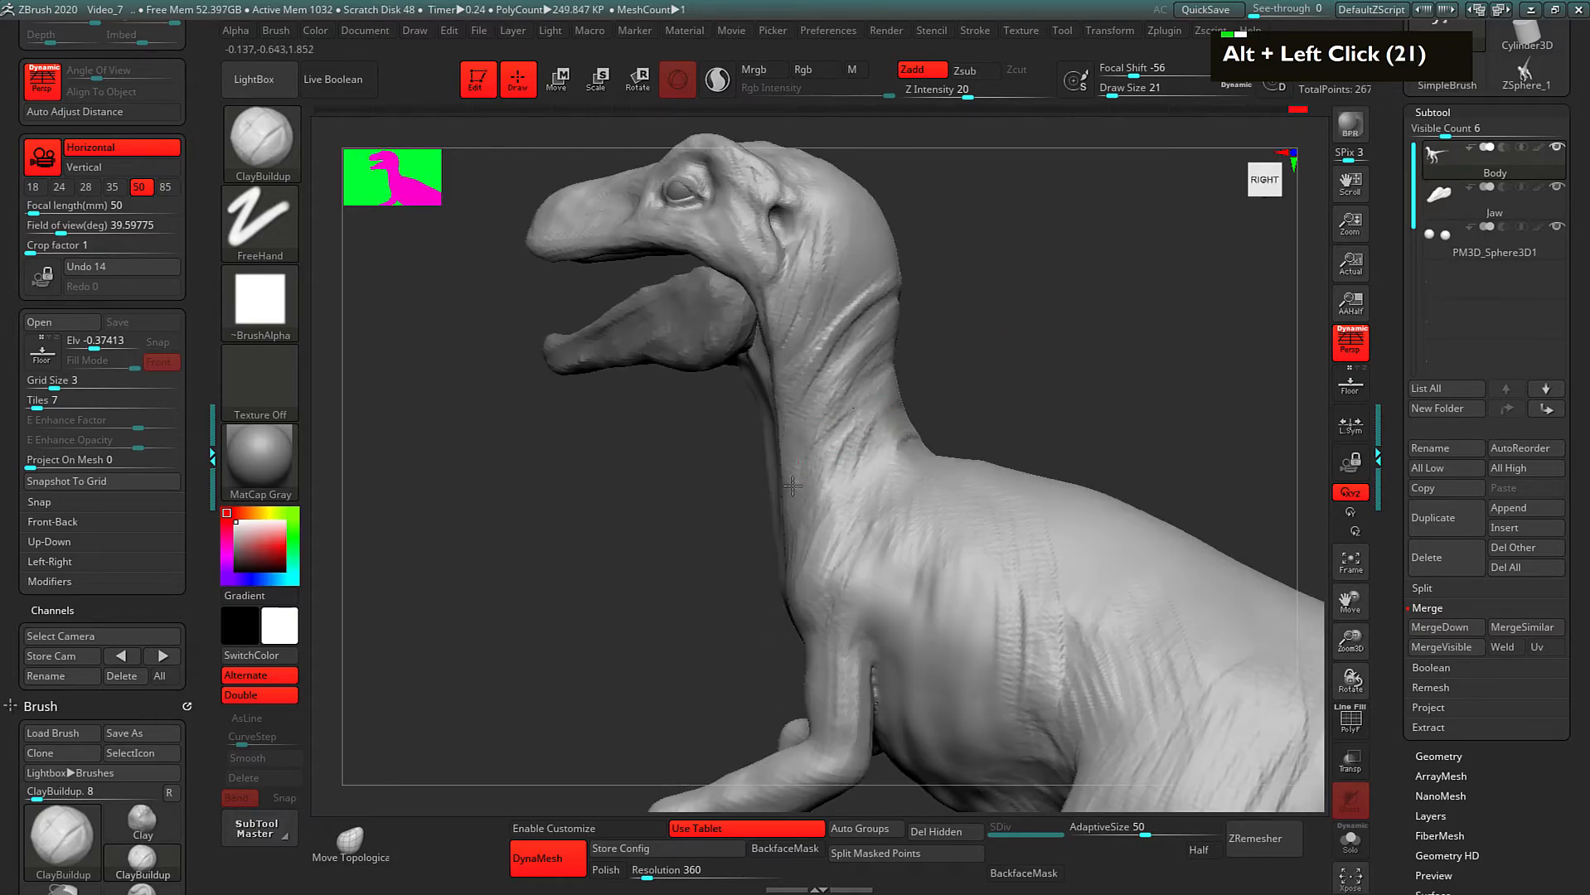
# Step: Build up the ridges between the nape grooves into raised folds wrapping around the lower neck
pyautogui.moveTo(974, 369); pyautogui.dragTo(880, 417)
pyautogui.moveTo(837, 463); pyautogui.dragTo(819, 475)
pyautogui.moveTo(914, 384)
pyautogui.mouseDown()
pyautogui.moveTo(878, 406)
pyautogui.moveTo(867, 348)
pyautogui.mouseUp()
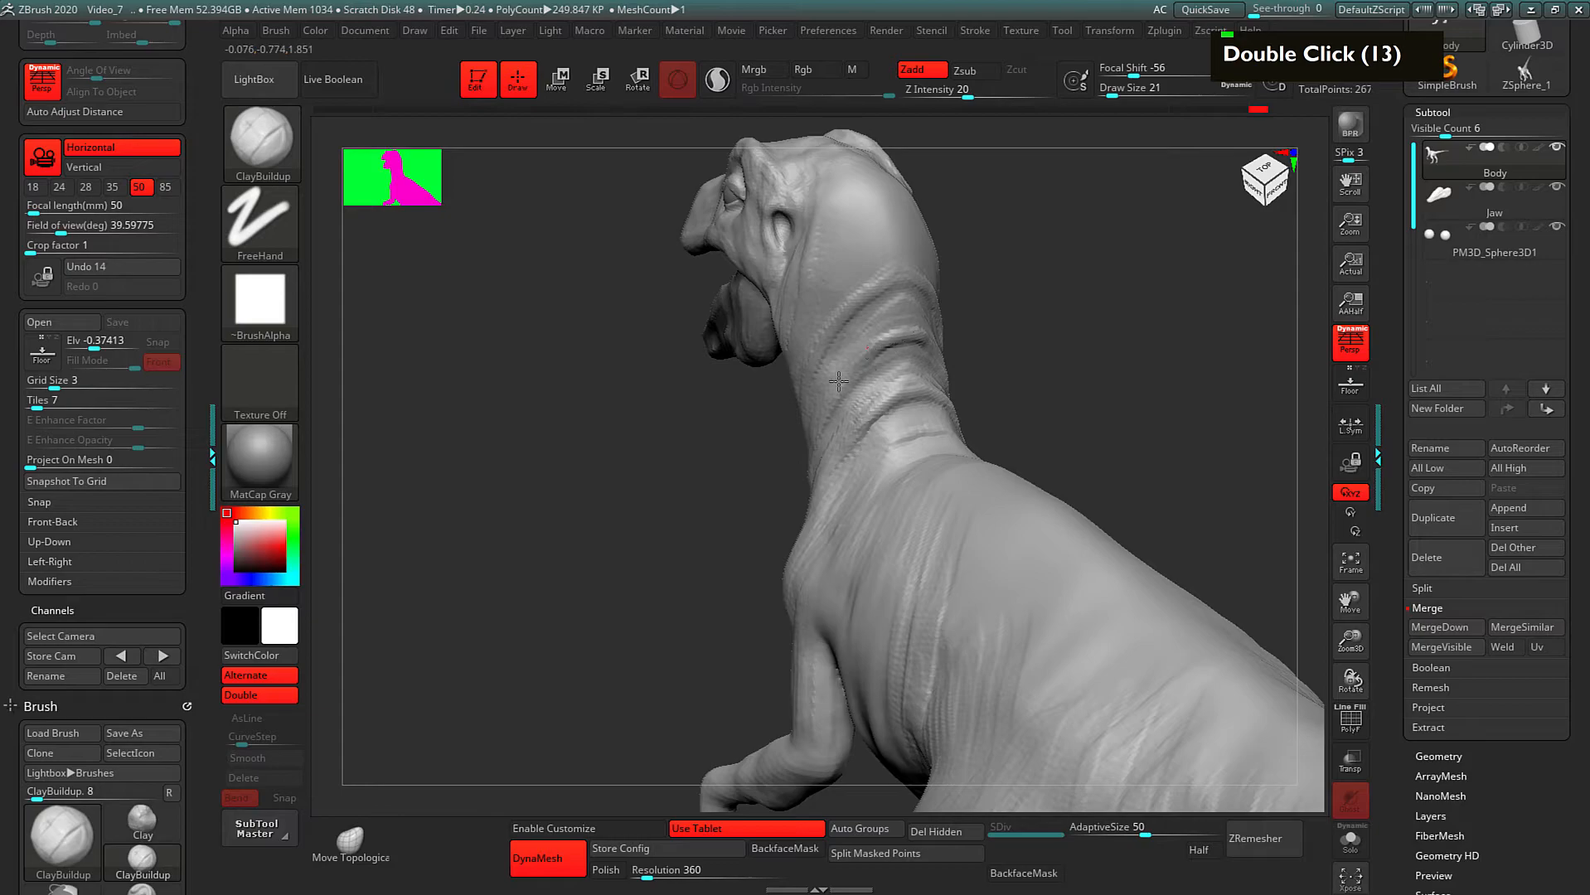
pyautogui.moveTo(1005, 335); pyautogui.dragTo(1000, 327)
pyautogui.moveTo(900, 371); pyautogui.dragTo(868, 385)
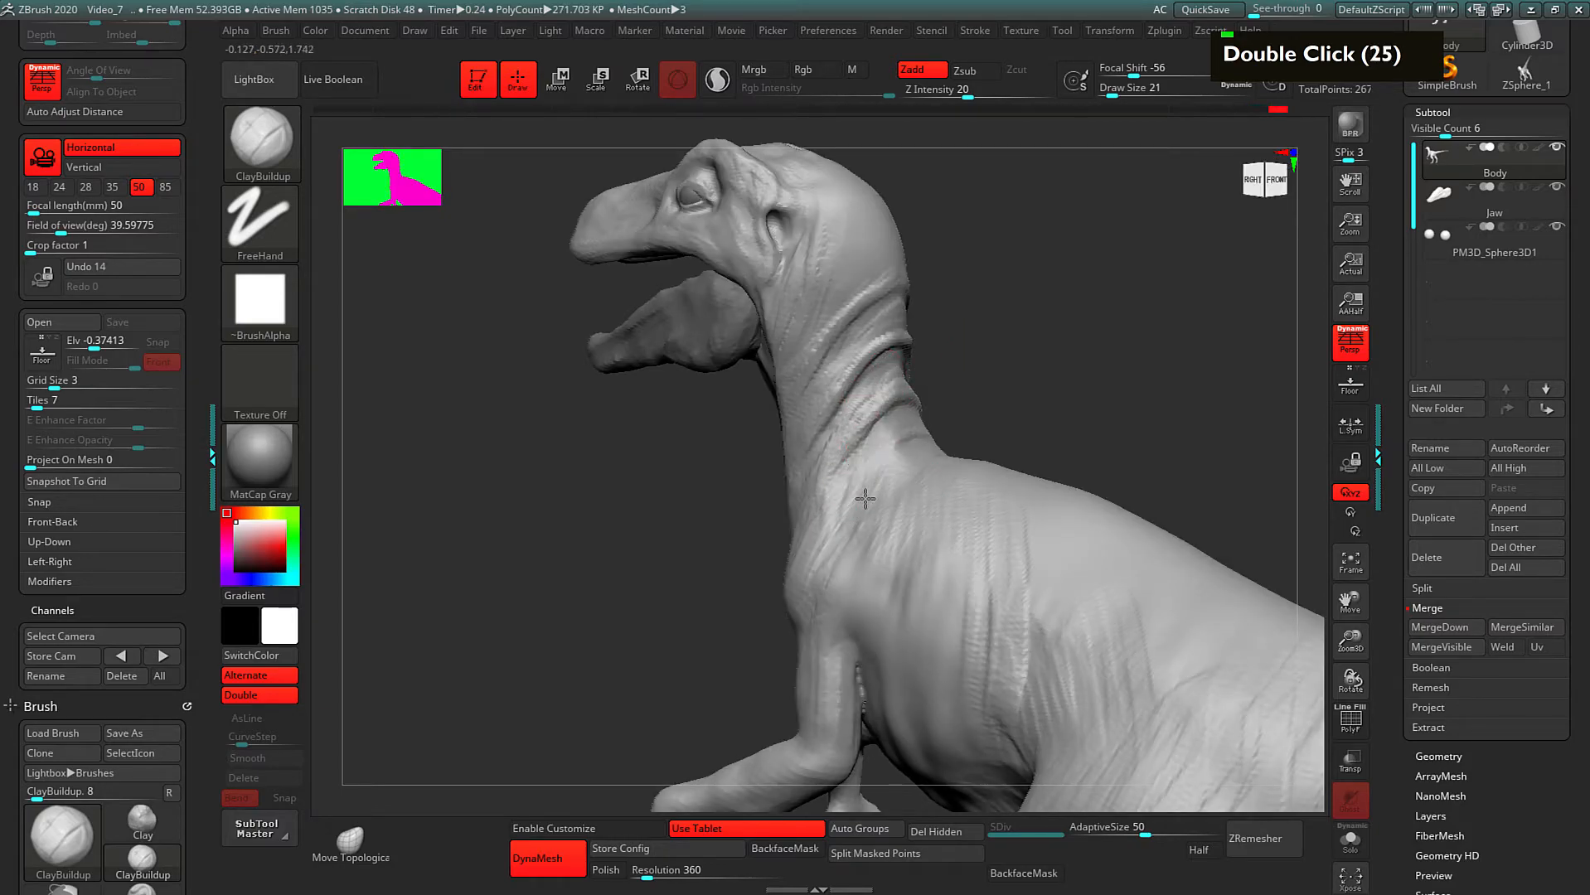
pyautogui.moveTo(980, 323)
pyautogui.keyDown('alt'); pyautogui.mouseDown()
pyautogui.moveTo(983, 363)
pyautogui.moveTo(1008, 333)
pyautogui.mouseUp(); pyautogui.keyUp('alt')
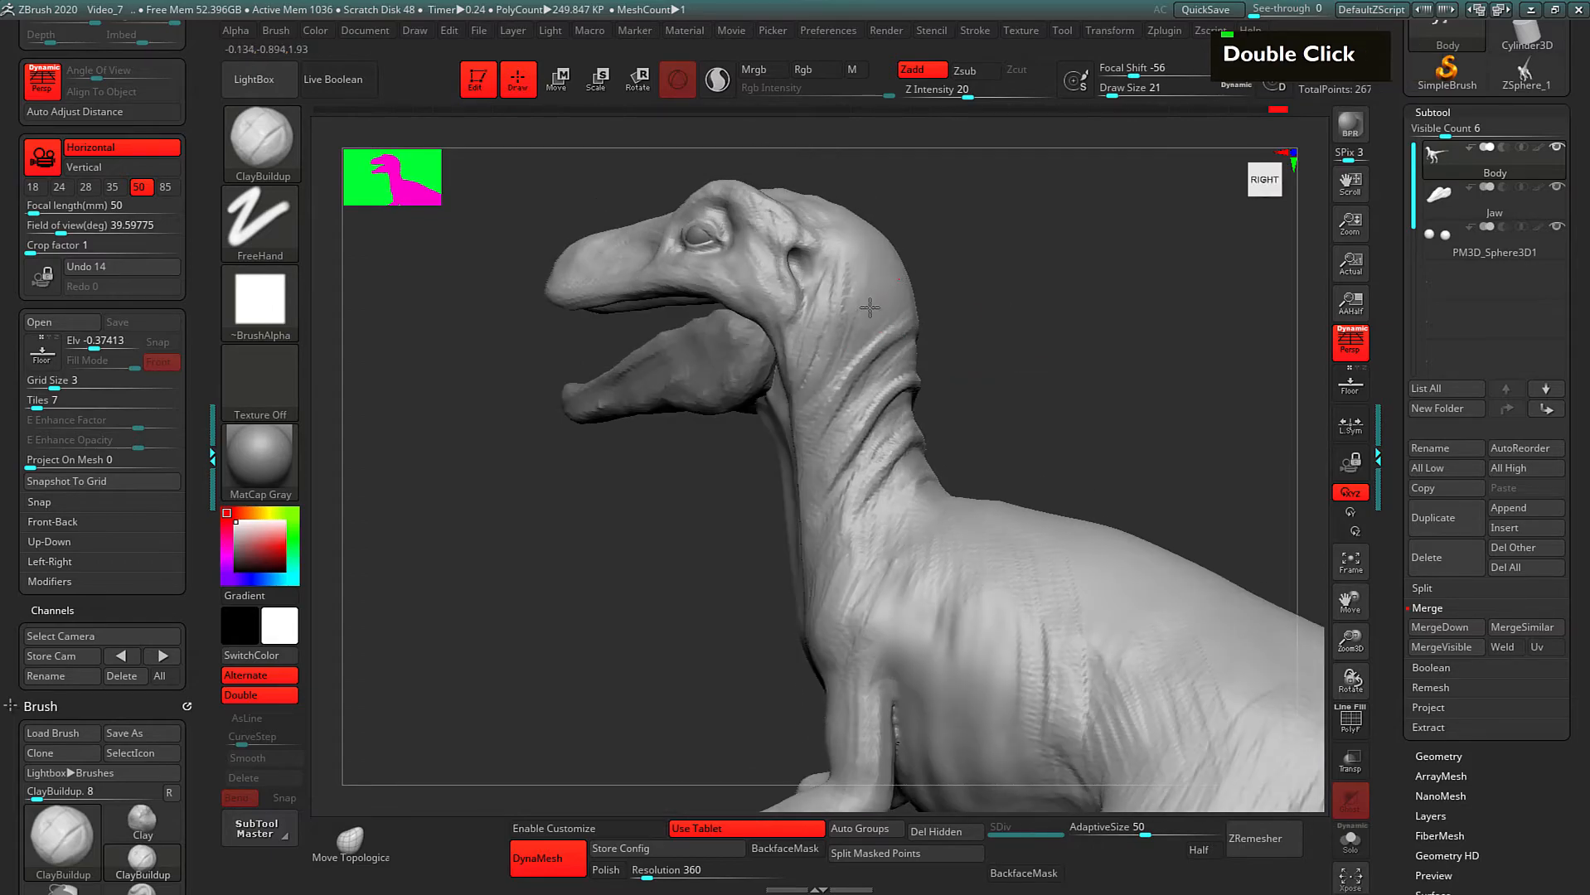
# Step: Refine the area behind the skull above the nape folds and smooth the folds into the neck
pyautogui.moveTo(877, 333)
pyautogui.mouseDown()
pyautogui.moveTo(840, 373)
pyautogui.moveTo(872, 356)
pyautogui.mouseUp()
pyautogui.moveTo(894, 293); pyautogui.dragTo(915, 282)
pyautogui.moveTo(872, 331)
pyautogui.keyDown('alt'); pyautogui.mouseDown()
pyautogui.moveTo(917, 297)
pyautogui.moveTo(862, 342)
pyautogui.moveTo(880, 304)
pyautogui.mouseUp(); pyautogui.keyUp('alt')
pyautogui.moveTo(882, 291)
pyautogui.keyDown('alt'); pyautogui.mouseDown()
pyautogui.moveTo(908, 280)
pyautogui.moveTo(892, 330)
pyautogui.moveTo(842, 383)
pyautogui.moveTo(862, 361)
pyautogui.moveTo(867, 301)
pyautogui.moveTo(882, 346)
pyautogui.mouseUp(); pyautogui.keyUp('alt')
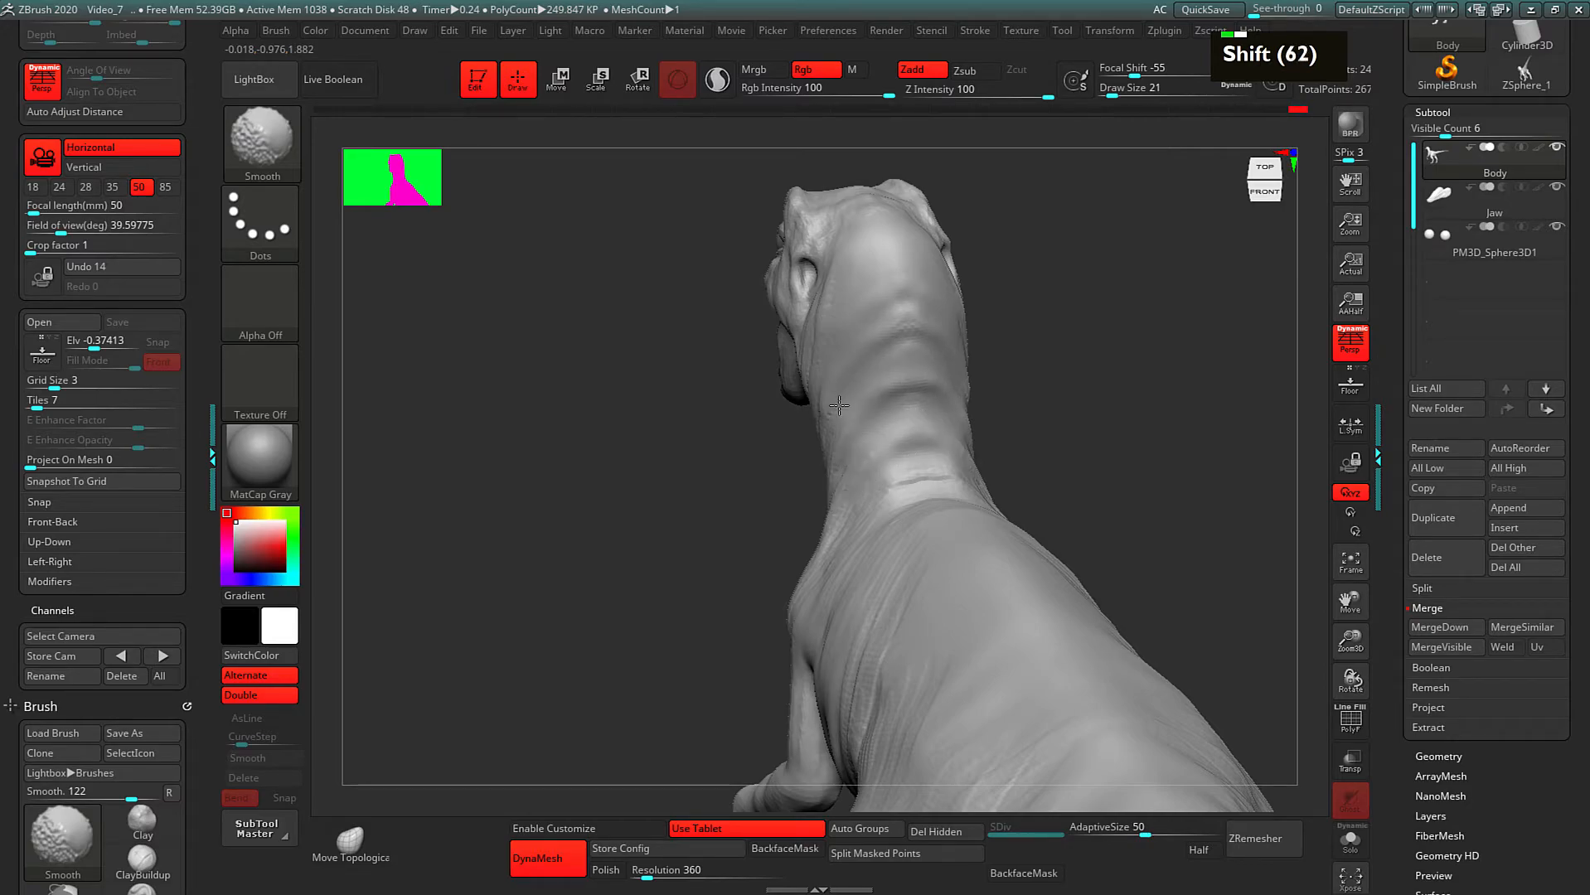
# Step: Smooth the side of the neck and rework the neck base where it meets the shoulder
pyautogui.moveTo(1036, 283); pyautogui.dragTo(844, 450)
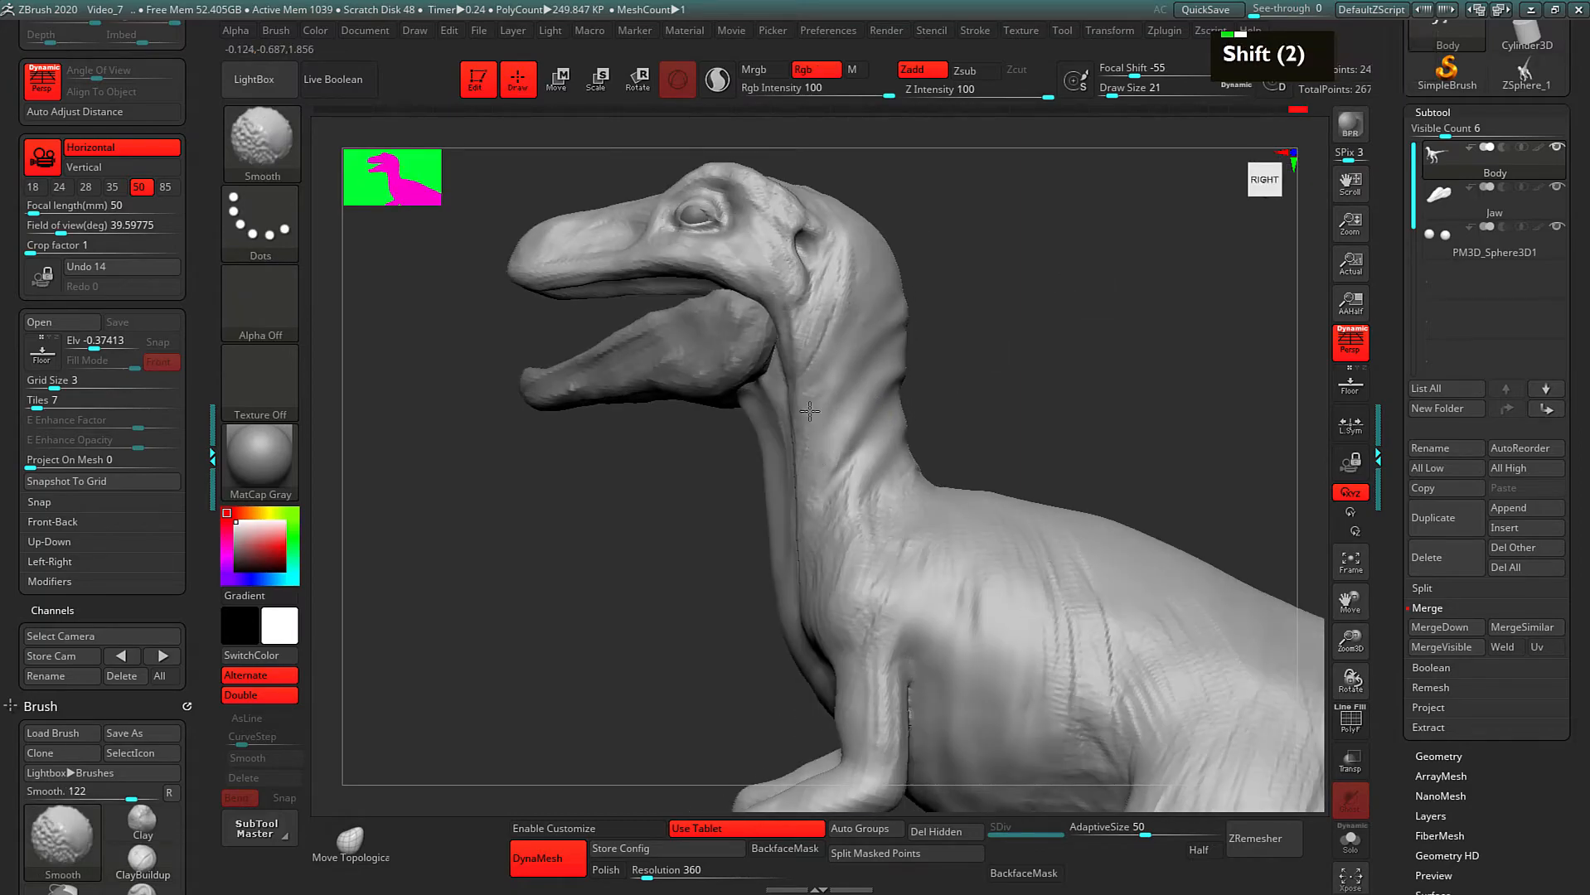
pyautogui.keyDown('shift'); pyautogui.moveTo(822, 555); pyautogui.dragTo(829, 522); pyautogui.keyUp('shift')
pyautogui.keyDown('alt'); pyautogui.moveTo(1018, 402); pyautogui.dragTo(967, 388); pyautogui.keyUp('alt')
pyautogui.moveTo(903, 485); pyautogui.dragTo(872, 527)
pyautogui.moveTo(872, 527)
pyautogui.mouseDown()
pyautogui.moveTo(909, 479)
pyautogui.moveTo(920, 487)
pyautogui.mouseUp()
pyautogui.moveTo(1029, 419)
pyautogui.mouseDown()
pyautogui.moveTo(965, 429)
pyautogui.moveTo(985, 402)
pyautogui.moveTo(891, 404)
pyautogui.moveTo(843, 441)
pyautogui.mouseUp()
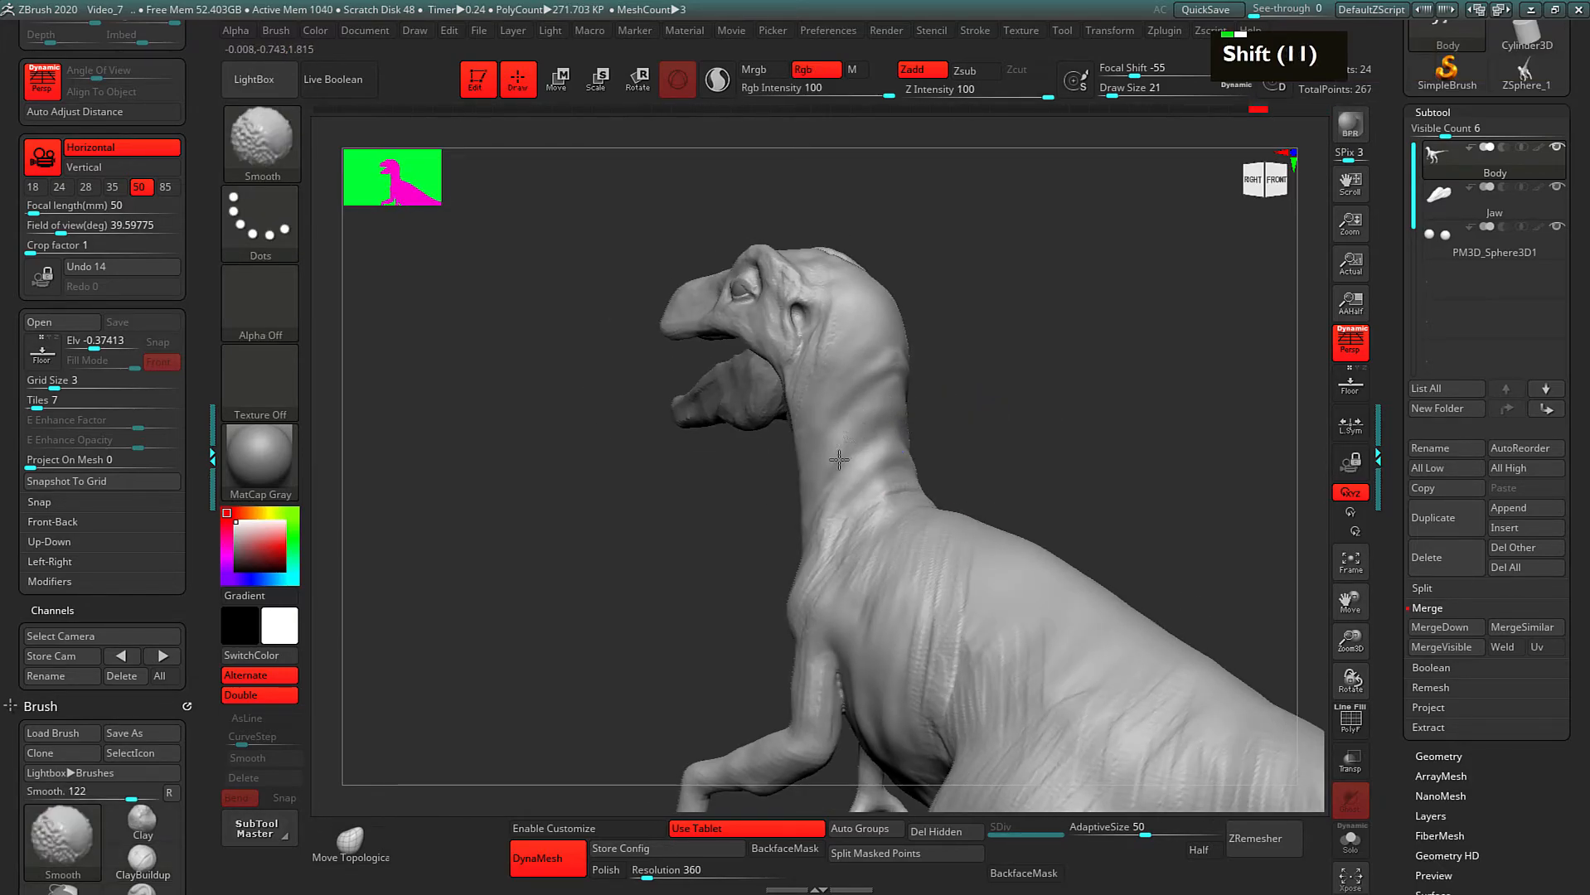
# Step: Soften the remaining nape folds with the Smooth brush
pyautogui.moveTo(892, 379)
pyautogui.keyDown('shift'); pyautogui.mouseDown()
pyautogui.moveTo(896, 342)
pyautogui.moveTo(848, 382)
pyautogui.mouseUp(); pyautogui.keyUp('shift')
pyautogui.moveTo(990, 373)
pyautogui.keyDown('alt'); pyautogui.mouseDown()
pyautogui.moveTo(958, 351)
pyautogui.moveTo(869, 401)
pyautogui.moveTo(952, 352)
pyautogui.moveTo(938, 358)
pyautogui.mouseUp(); pyautogui.keyUp('alt')
pyautogui.keyDown('shift'); pyautogui.moveTo(858, 358); pyautogui.dragTo(845, 377); pyautogui.keyUp('shift')
pyautogui.press('shift')
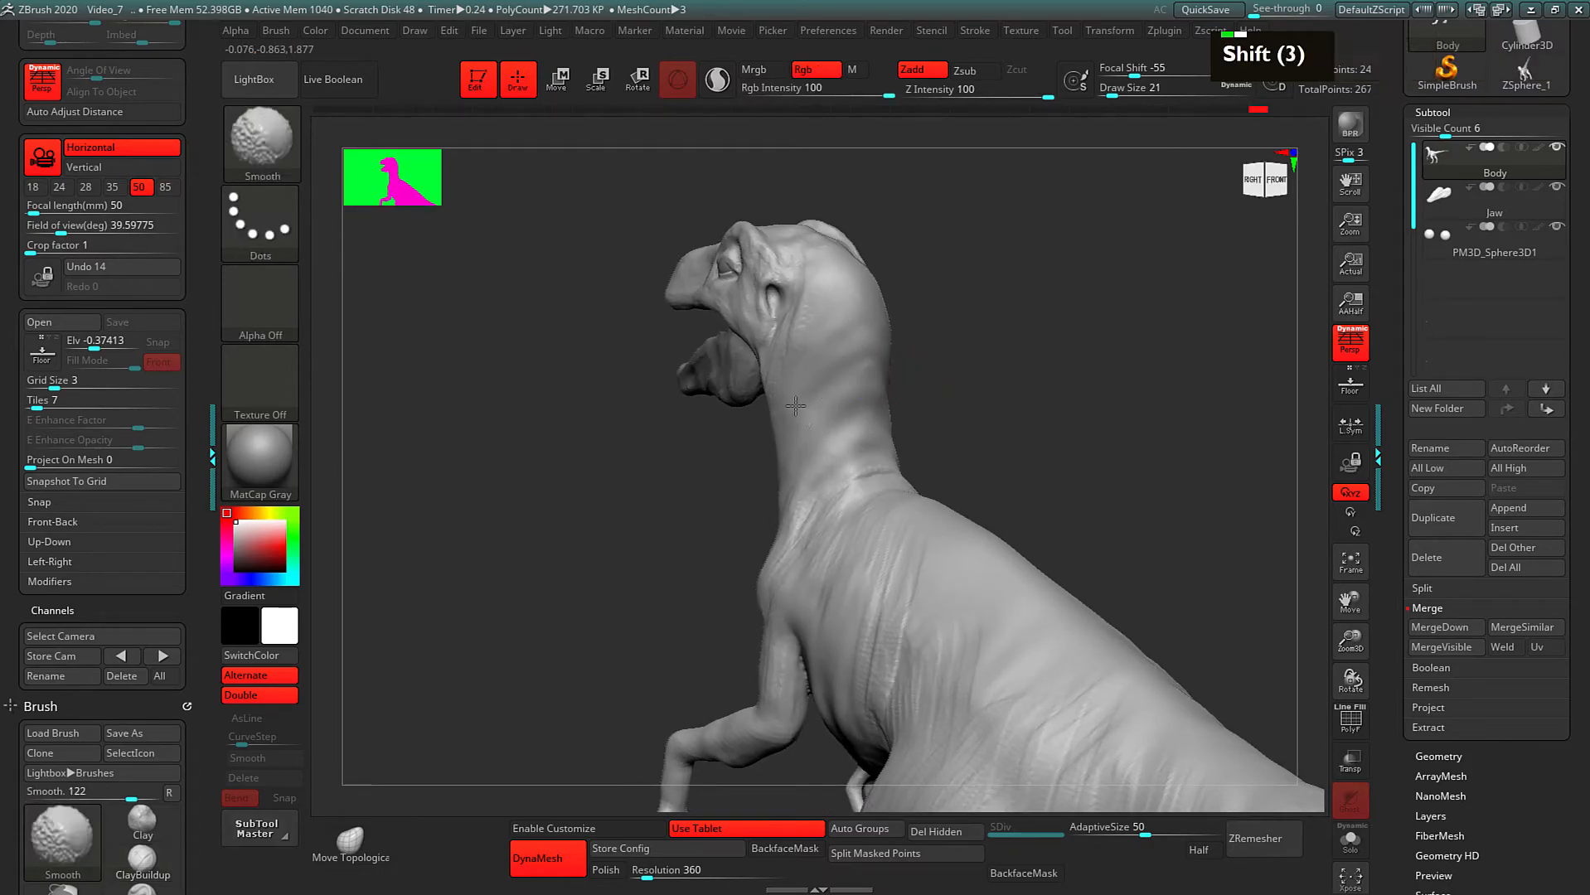
# Step: Enlarge the ClayBuildup draw size to 38 and carve the lower side of the neck above the shoulder
pyautogui.moveTo(926, 351)
pyautogui.mouseDown()
pyautogui.moveTo(933, 440)
pyautogui.moveTo(940, 365)
pyautogui.moveTo(1024, 335)
pyautogui.moveTo(990, 306)
pyautogui.moveTo(1083, 314)
pyautogui.moveTo(1055, 284)
pyautogui.moveTo(951, 277)
pyautogui.moveTo(861, 299)
pyautogui.moveTo(986, 319)
pyautogui.moveTo(985, 305)
pyautogui.mouseUp()
pyautogui.press('space')
pyautogui.press('alt')
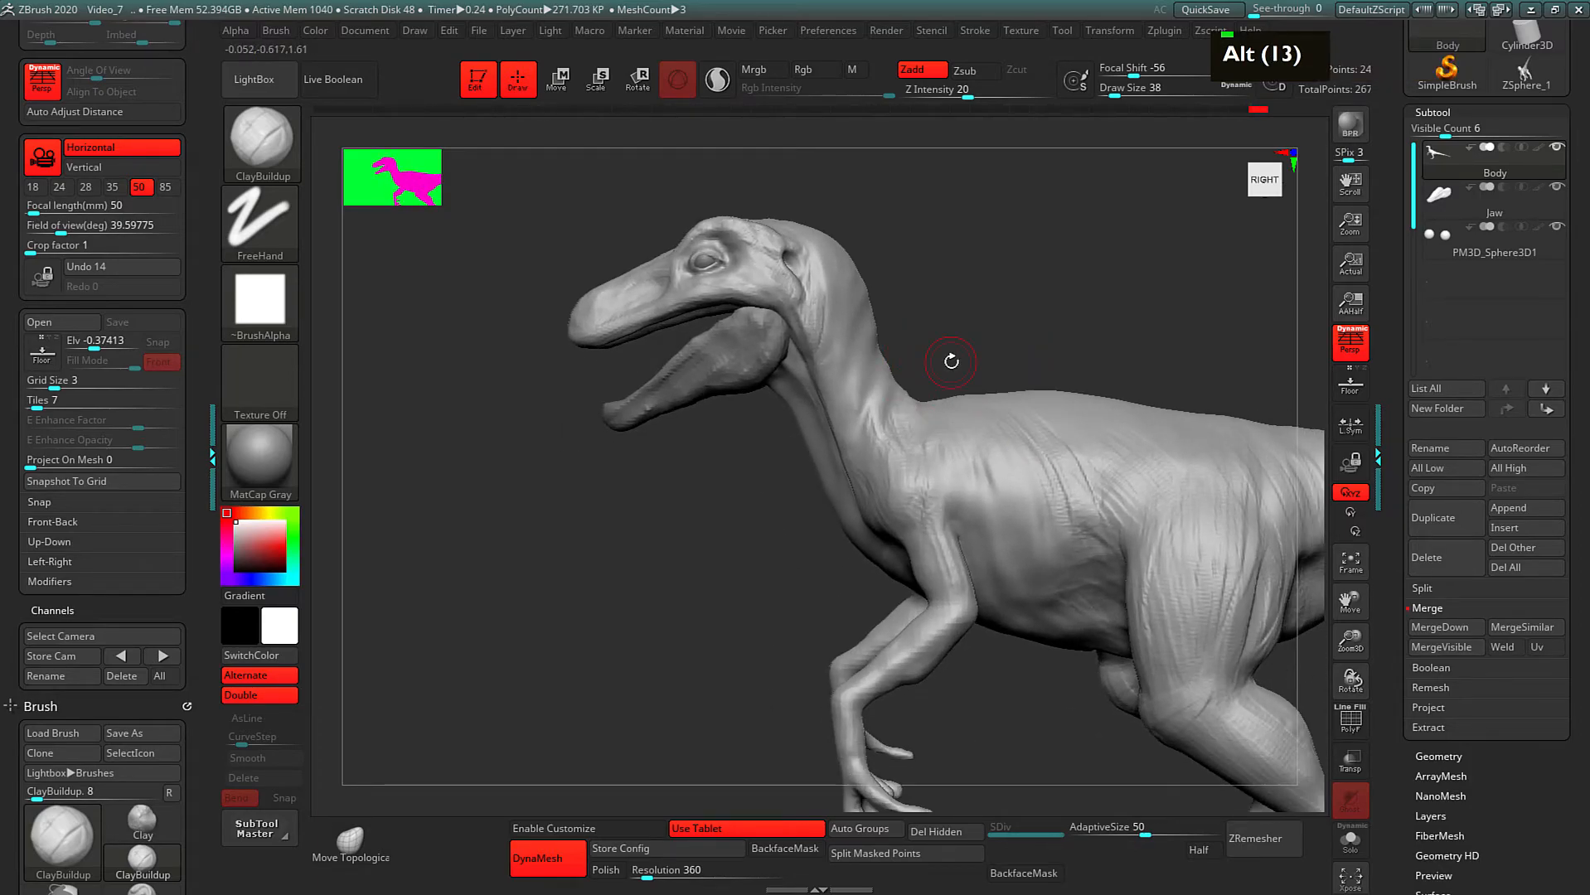
pyautogui.moveTo(913, 248)
pyautogui.keyDown('alt'); pyautogui.mouseDown()
pyautogui.moveTo(940, 341)
pyautogui.moveTo(834, 391)
pyautogui.moveTo(862, 463)
pyautogui.mouseUp(); pyautogui.keyUp('alt')
pyautogui.keyDown('alt'); pyautogui.click(844, 451); pyautogui.keyUp('alt')
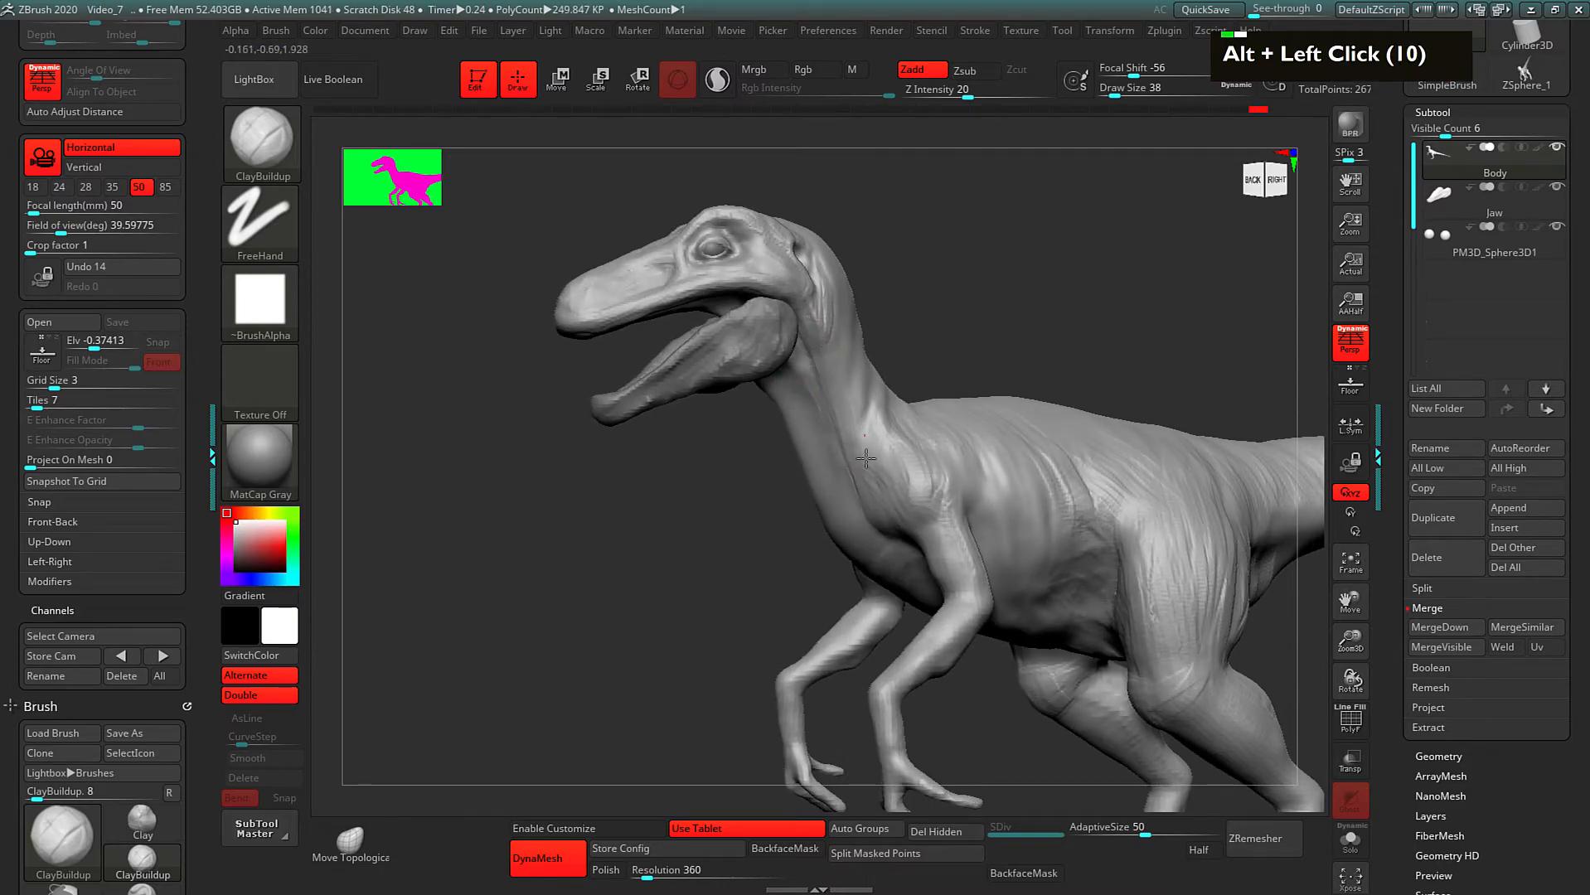
# Step: Build up the long muscle running down the front side of the neck toward the shoulder
pyautogui.moveTo(948, 310); pyautogui.dragTo(876, 344)
pyautogui.moveTo(820, 402); pyautogui.dragTo(828, 430)
pyautogui.moveTo(821, 359); pyautogui.dragTo(839, 427)
pyautogui.moveTo(833, 380)
pyautogui.mouseDown()
pyautogui.moveTo(872, 468)
pyautogui.moveTo(847, 430)
pyautogui.mouseUp()
pyautogui.moveTo(829, 373); pyautogui.dragTo(835, 445)
pyautogui.moveTo(812, 373)
pyautogui.mouseDown()
pyautogui.moveTo(837, 446)
pyautogui.moveTo(884, 472)
pyautogui.mouseUp()
pyautogui.moveTo(899, 340)
pyautogui.mouseDown()
pyautogui.moveTo(961, 307)
pyautogui.moveTo(964, 333)
pyautogui.mouseUp()
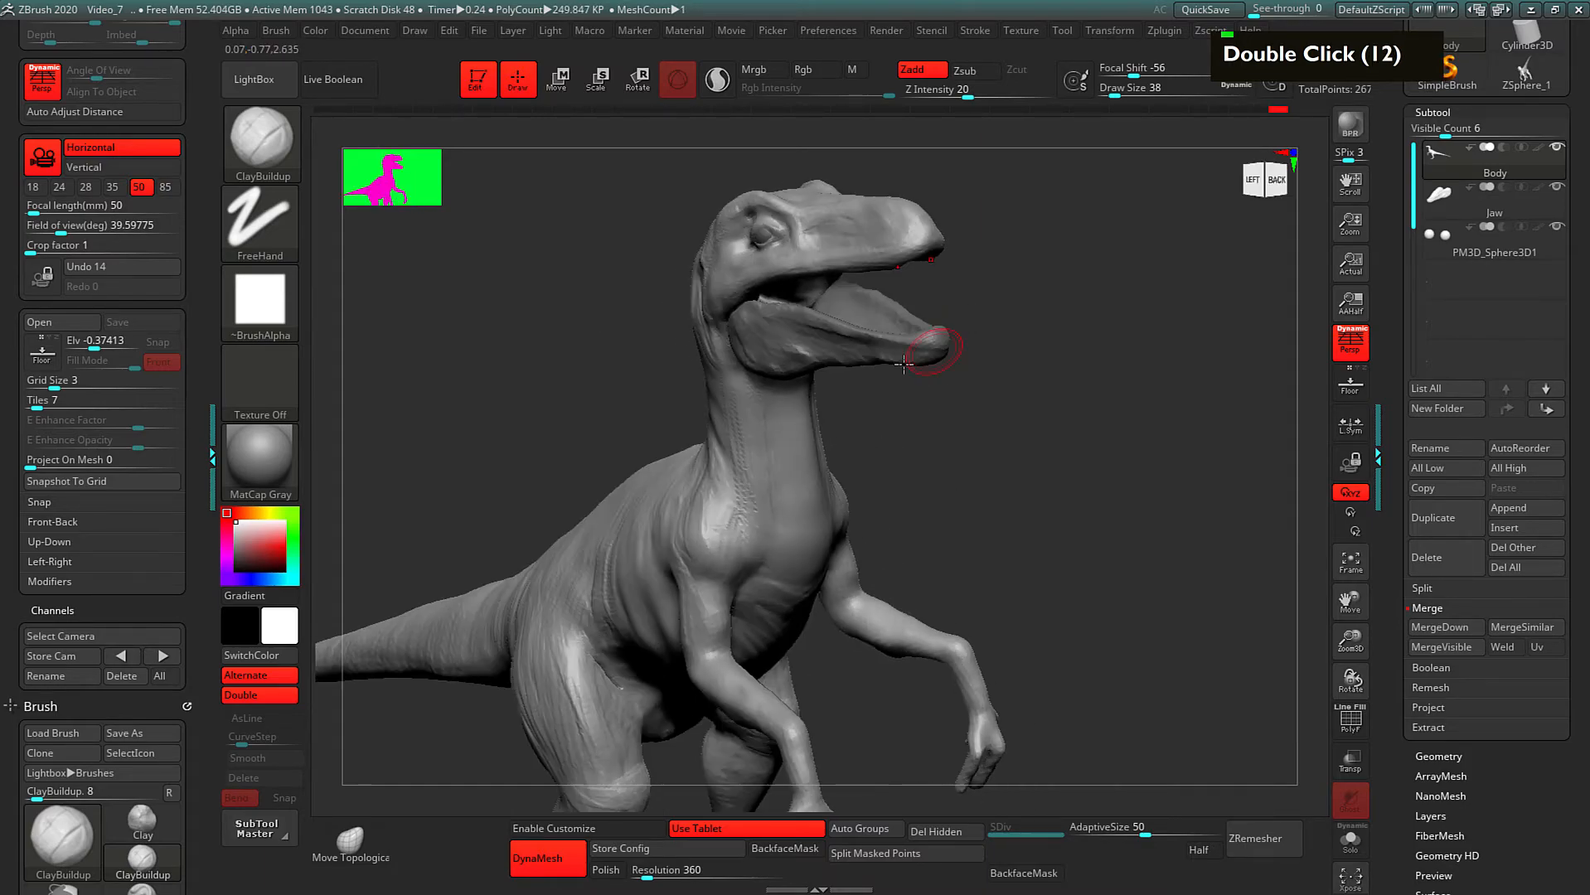
# Step: Build up the front of the throat and chest with diagonal strokes from the neck down between the arms
pyautogui.moveTo(779, 389); pyautogui.dragTo(808, 477)
pyautogui.moveTo(756, 439); pyautogui.dragTo(814, 498)
pyautogui.moveTo(758, 452); pyautogui.dragTo(822, 518)
pyautogui.moveTo(771, 485)
pyautogui.mouseDown()
pyautogui.moveTo(824, 535)
pyautogui.moveTo(808, 573)
pyautogui.moveTo(821, 582)
pyautogui.mouseUp()
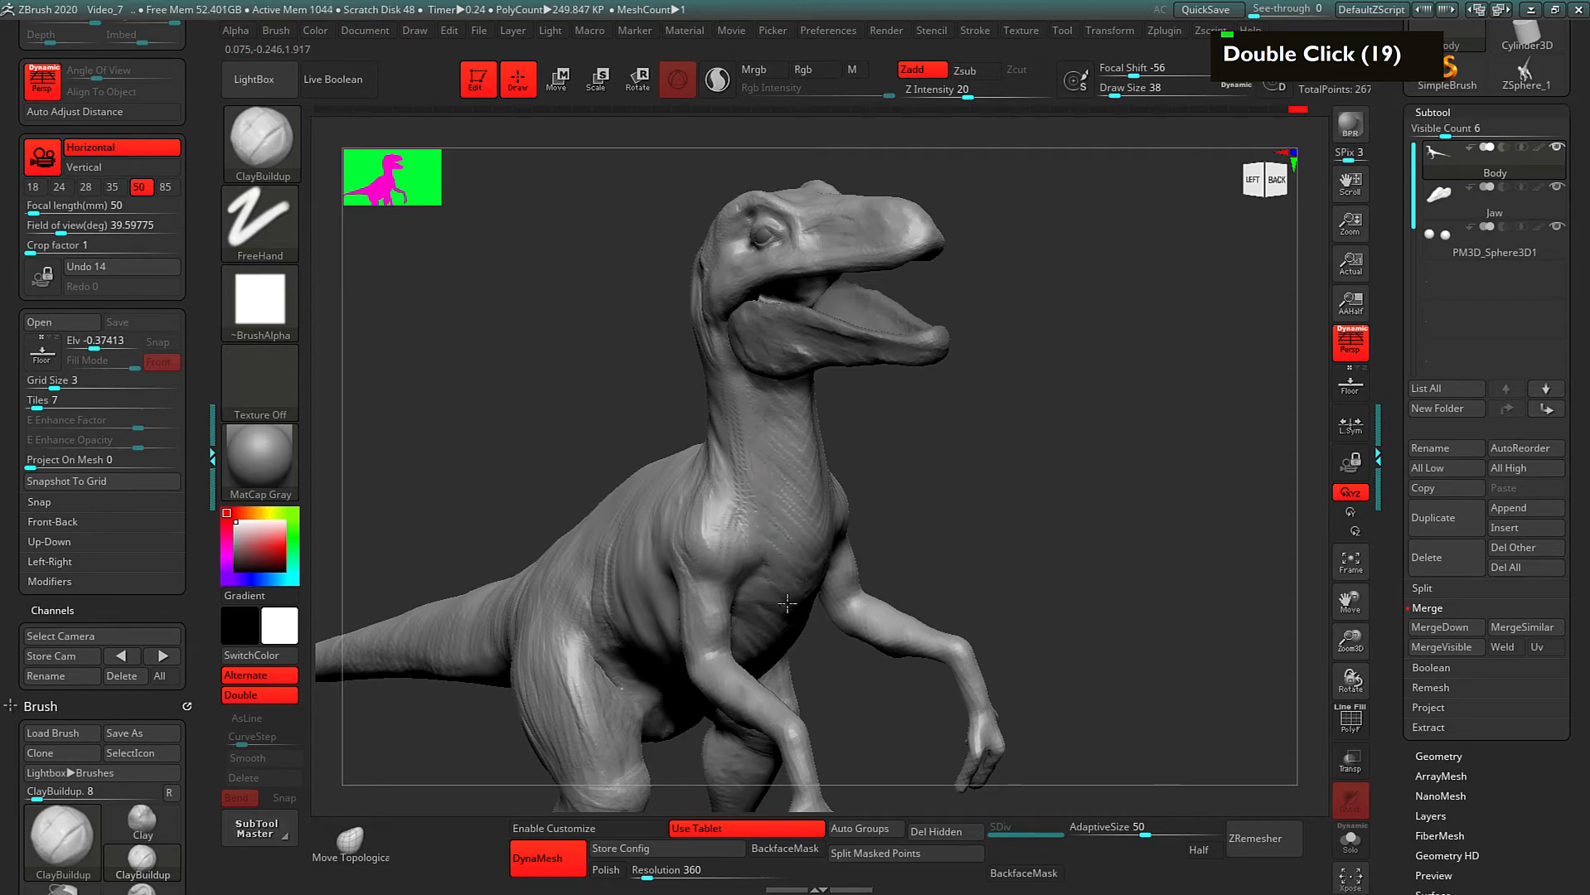
pyautogui.moveTo(777, 512); pyautogui.dragTo(794, 531)
pyautogui.moveTo(778, 457); pyautogui.dragTo(795, 474)
pyautogui.moveTo(939, 405)
pyautogui.mouseDown()
pyautogui.moveTo(905, 401)
pyautogui.moveTo(972, 344)
pyautogui.moveTo(992, 357)
pyautogui.mouseUp()
pyautogui.moveTo(787, 439)
pyautogui.mouseDown()
pyautogui.moveTo(772, 468)
pyautogui.moveTo(780, 441)
pyautogui.mouseUp()
pyautogui.keyDown('alt'); pyautogui.moveTo(944, 382); pyautogui.dragTo(889, 354); pyautogui.keyUp('alt')
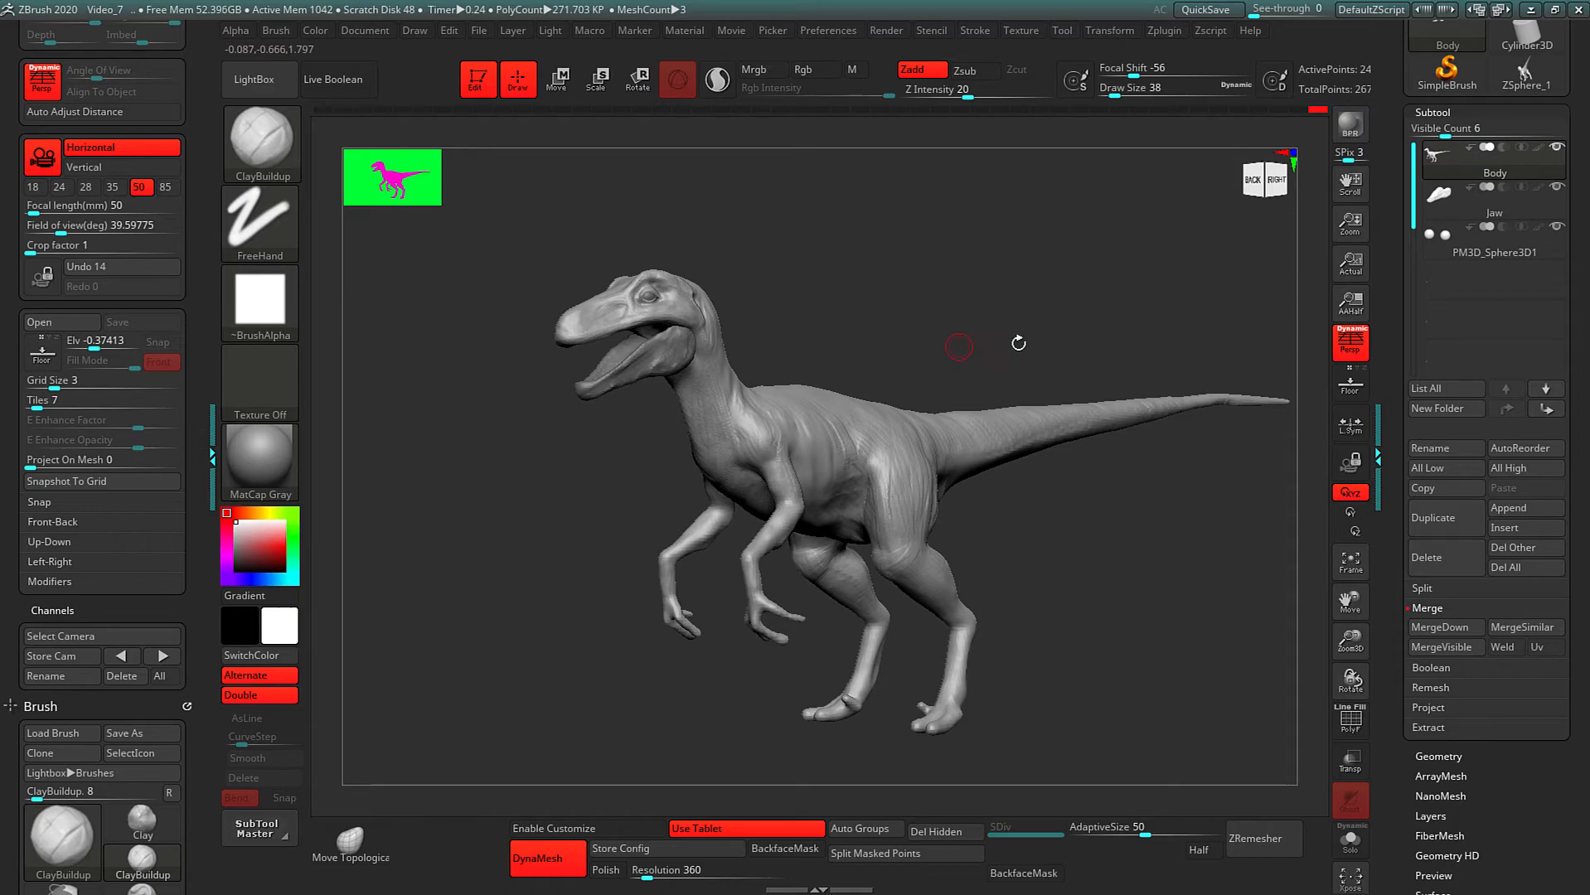
# Step: Hide the side-view reference plane and show the horizontal floor grid beneath the raptor
pyautogui.click(1350, 383)
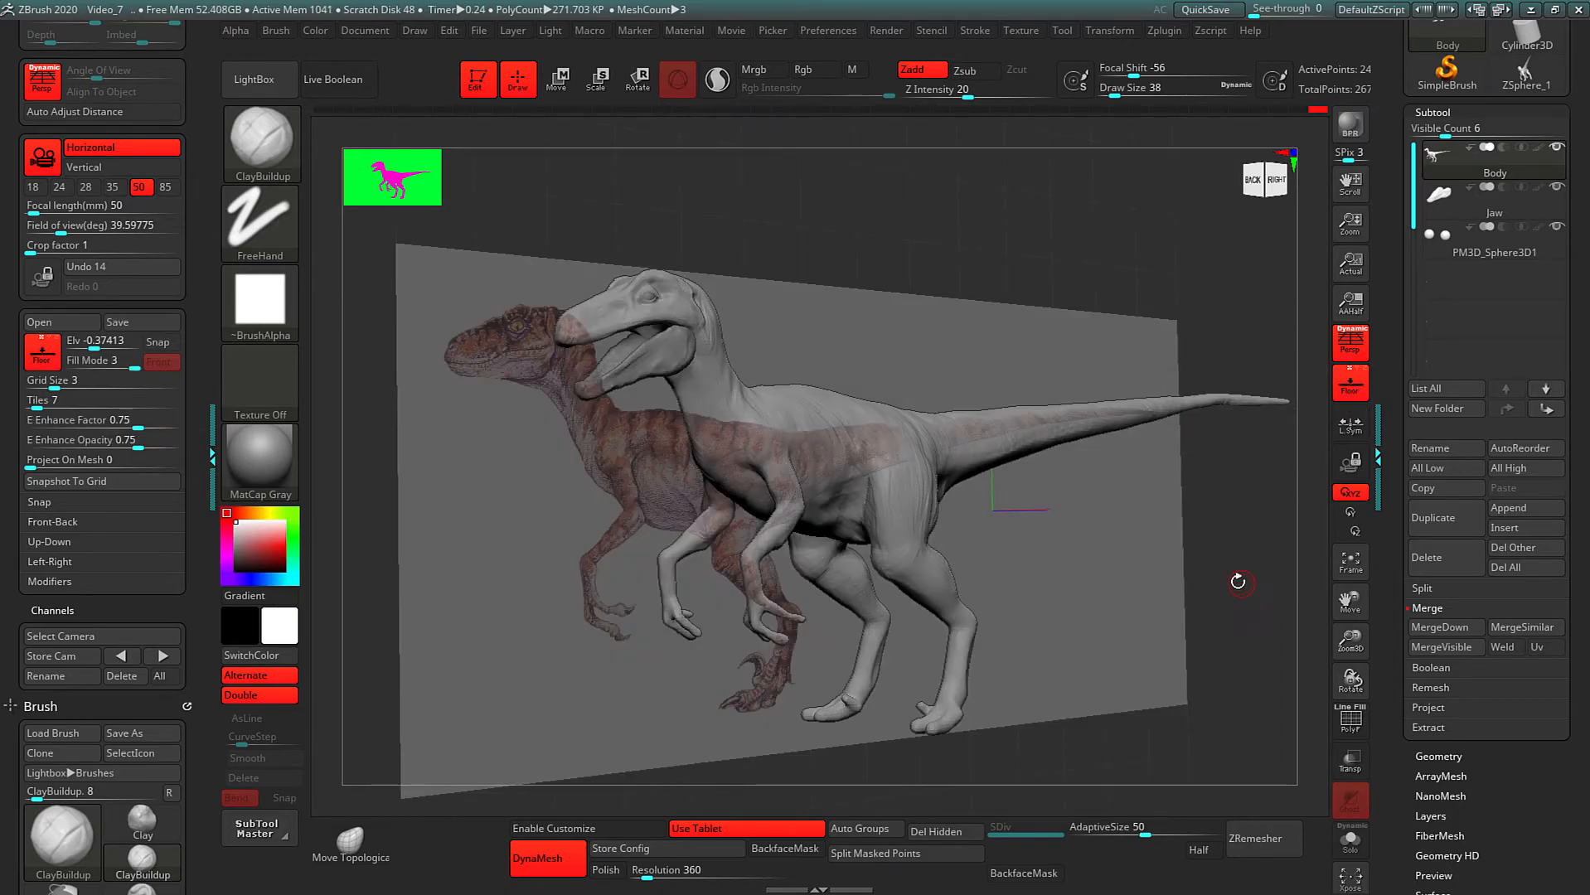
pyautogui.keyDown('alt'); pyautogui.click(1242, 582); pyautogui.keyUp('alt')
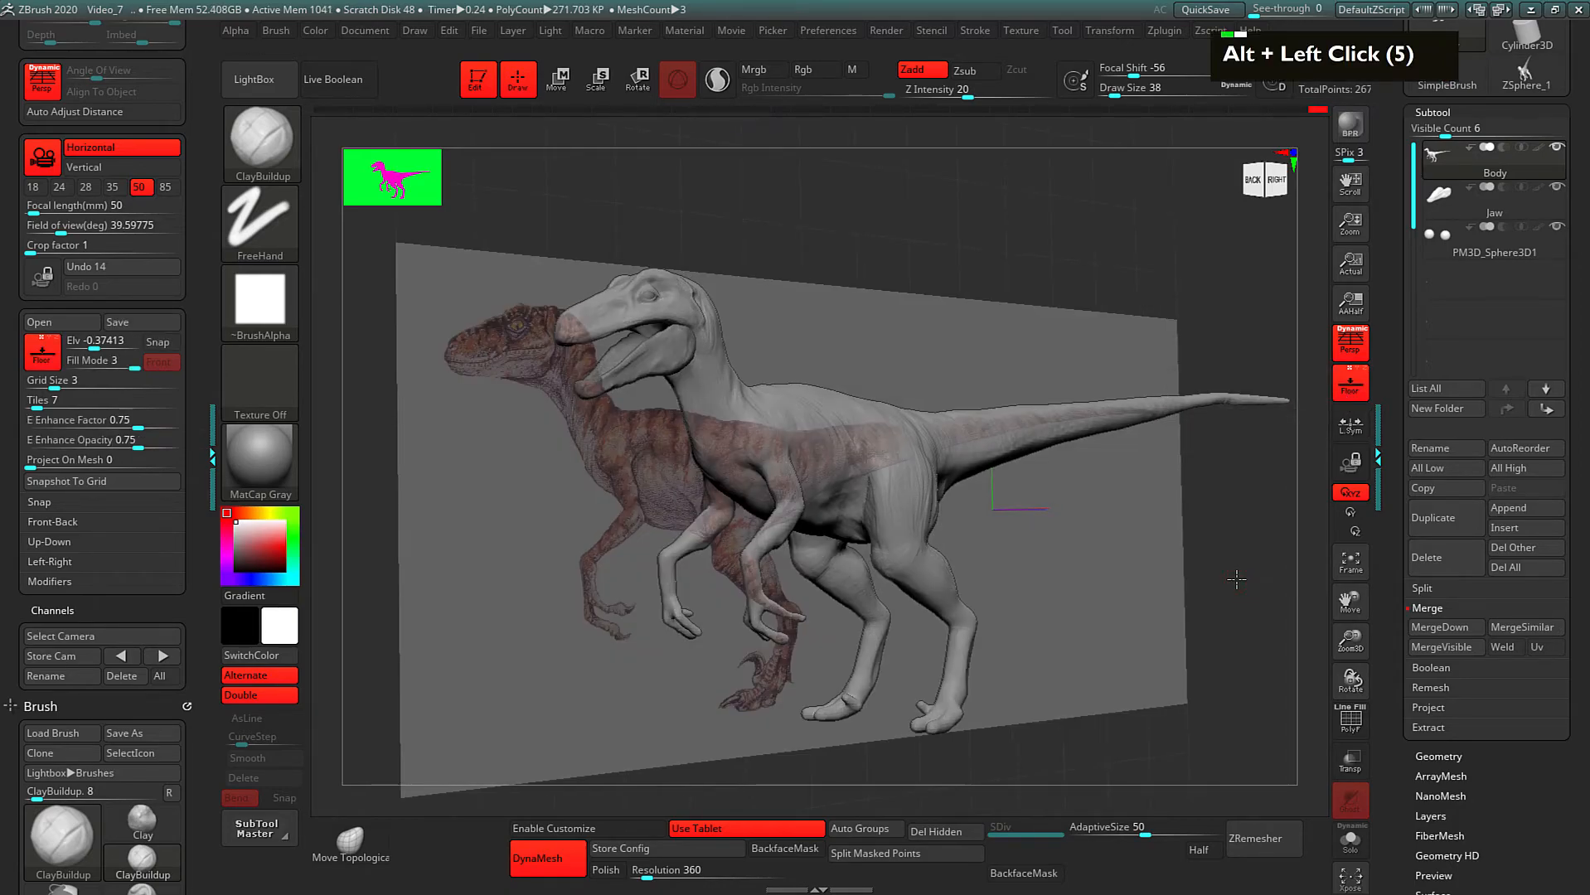
pyautogui.click(1353, 374)
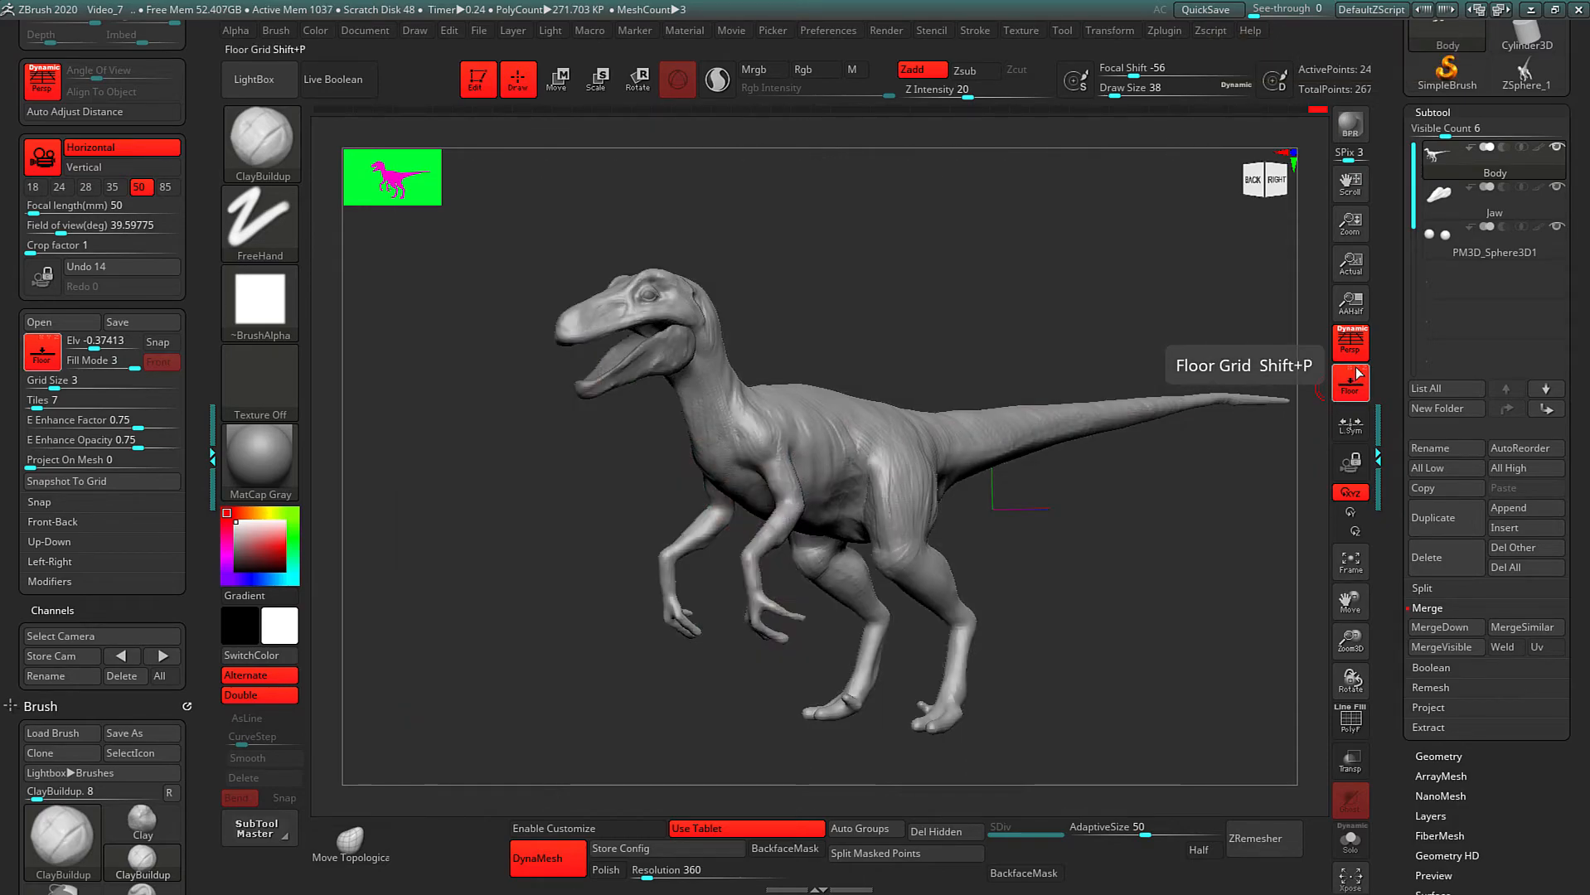
pyautogui.click(1356, 374)
pyautogui.keyDown('alt'); pyautogui.moveTo(1181, 592); pyautogui.dragTo(1091, 494); pyautogui.keyUp('alt')
# Step: Dock the Render palette in the side tray and run a BPR render of the raptor
pyautogui.moveTo(8, 215); pyautogui.dragTo(8, 514)
pyautogui.moveTo(17, 77); pyautogui.dragTo(4, 350)
pyautogui.click(34, 50)
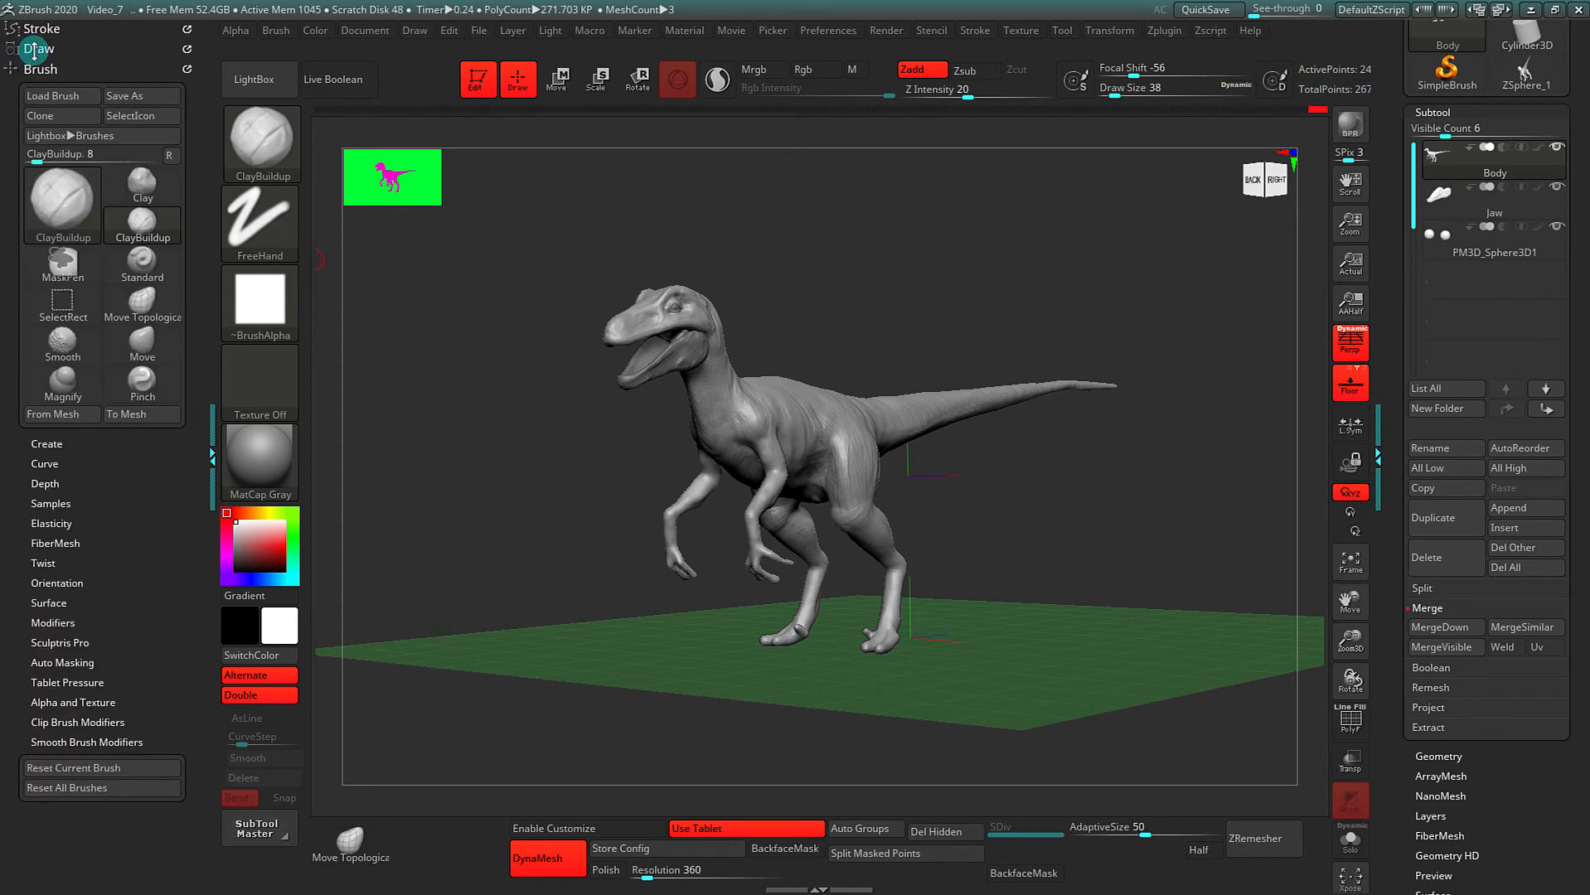
pyautogui.click(884, 32)
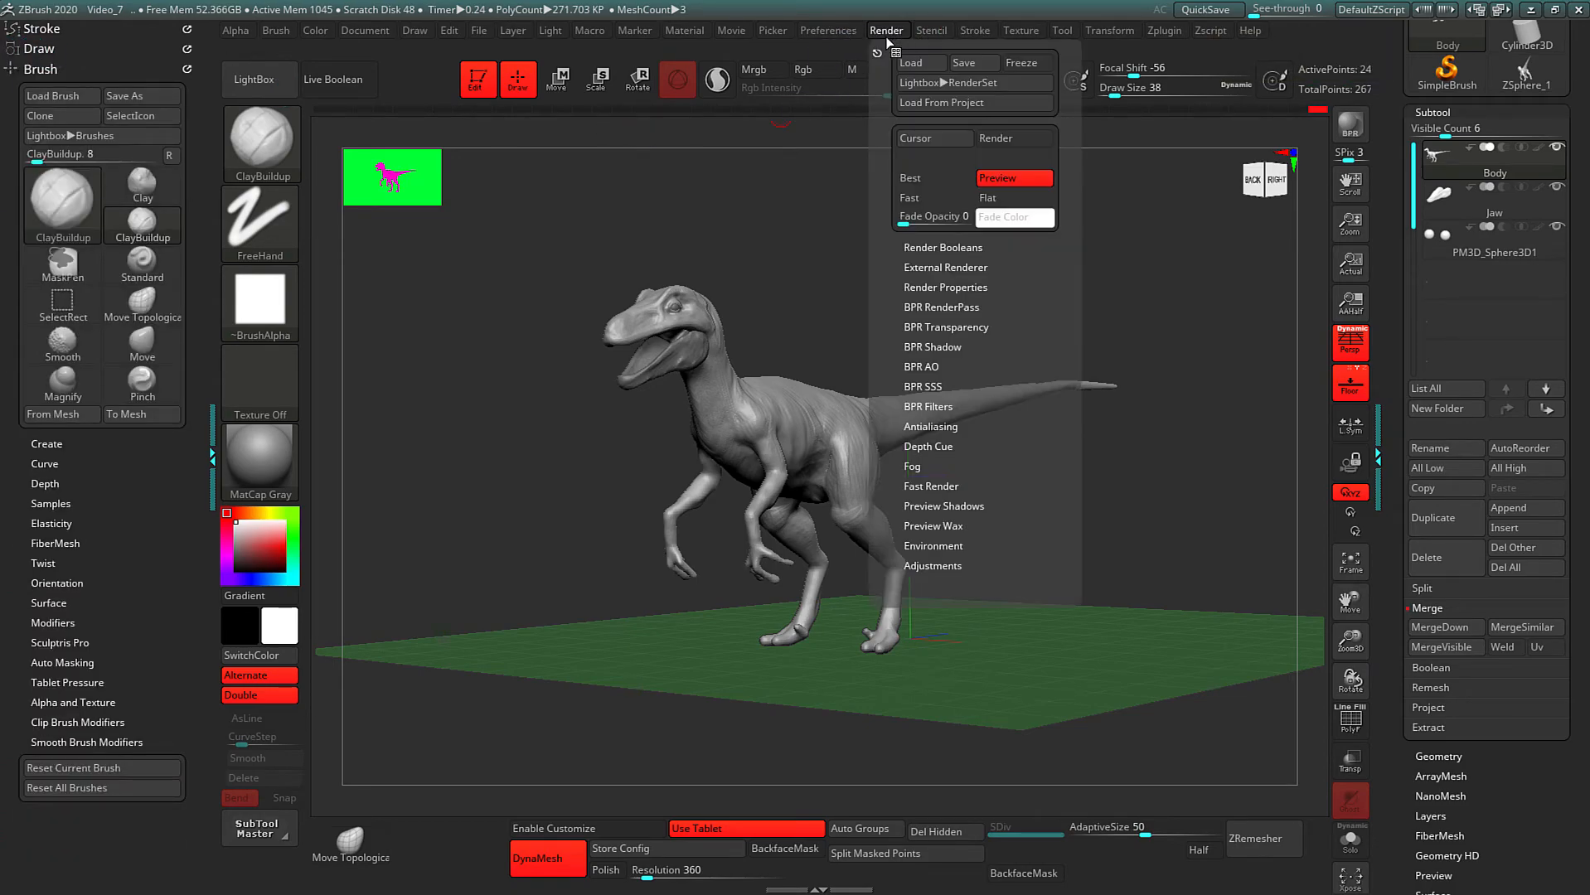
pyautogui.moveTo(877, 53); pyautogui.dragTo(158, 158)
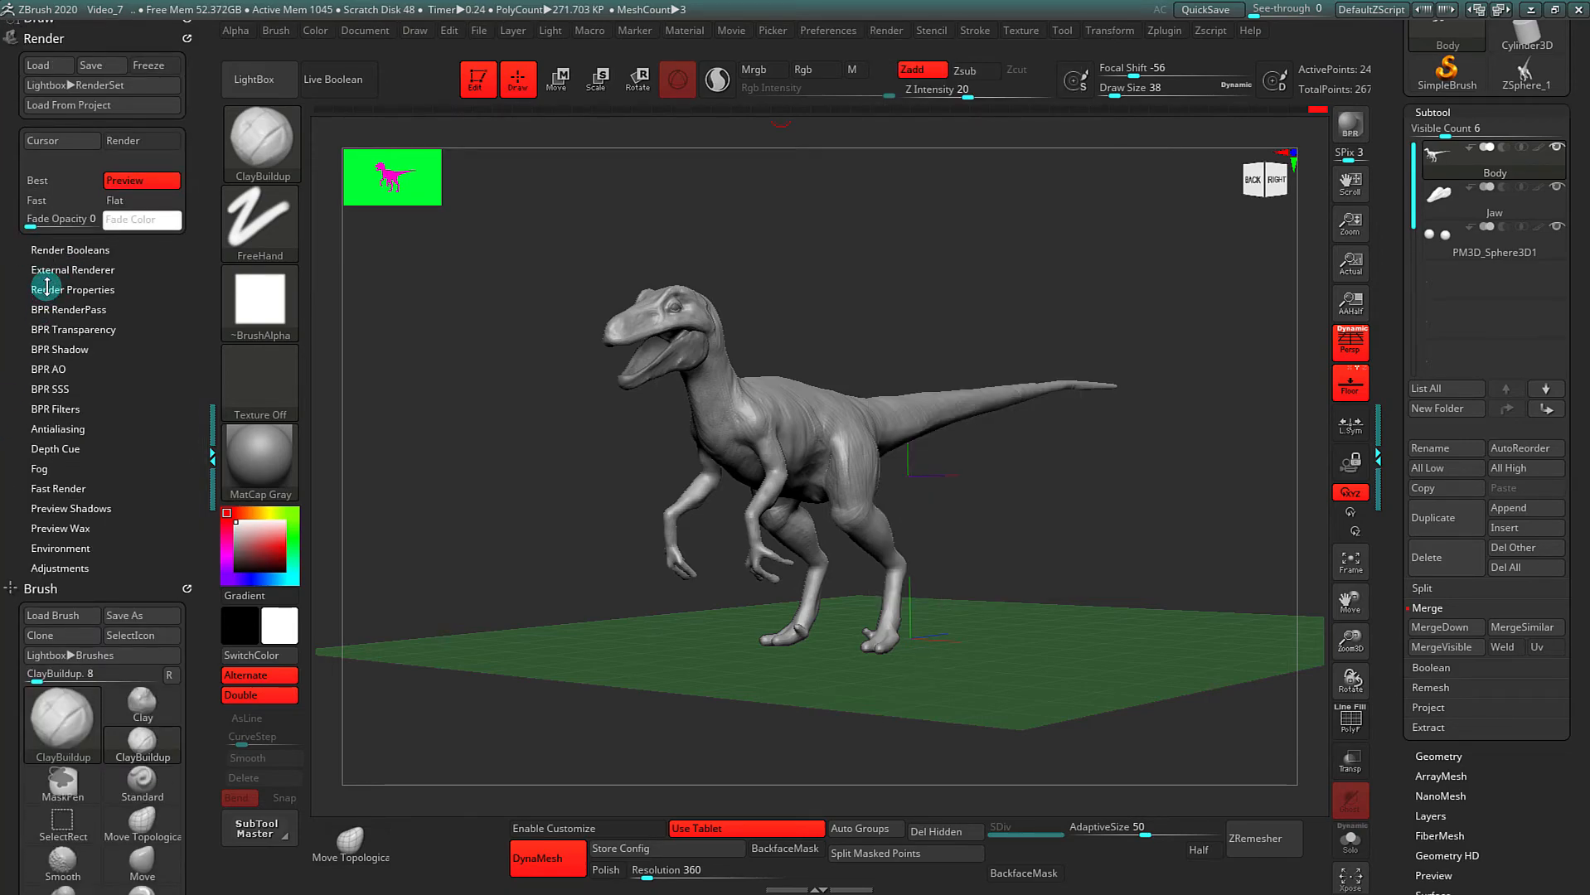
pyautogui.doubleClick(1350, 126)
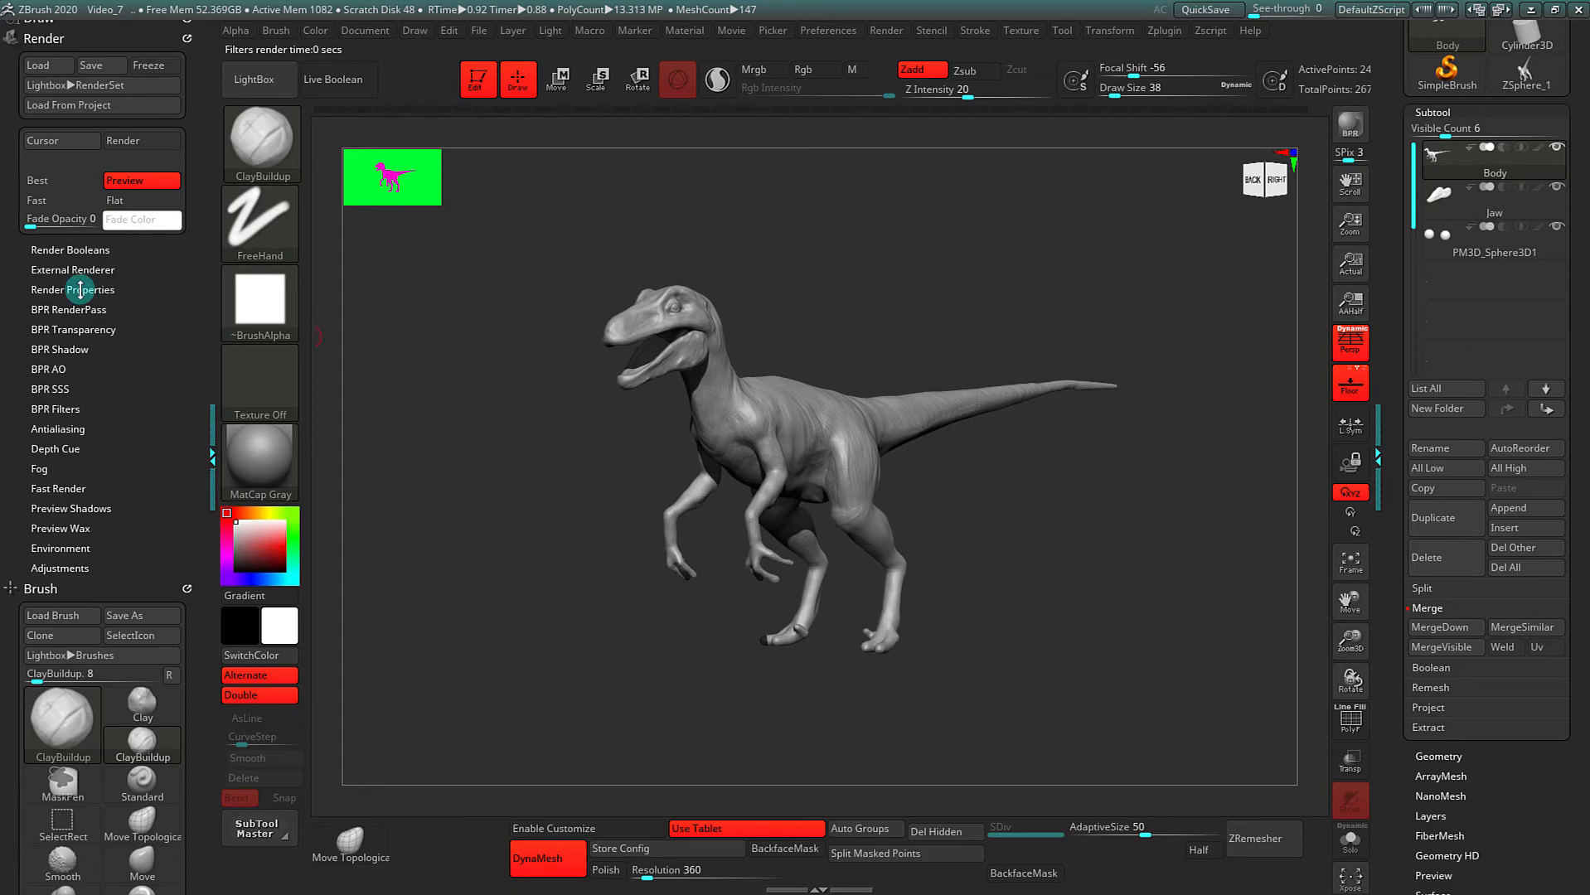
# Step: Enable ambient occlusion in the render properties alongside shadows
pyautogui.click(50, 289)
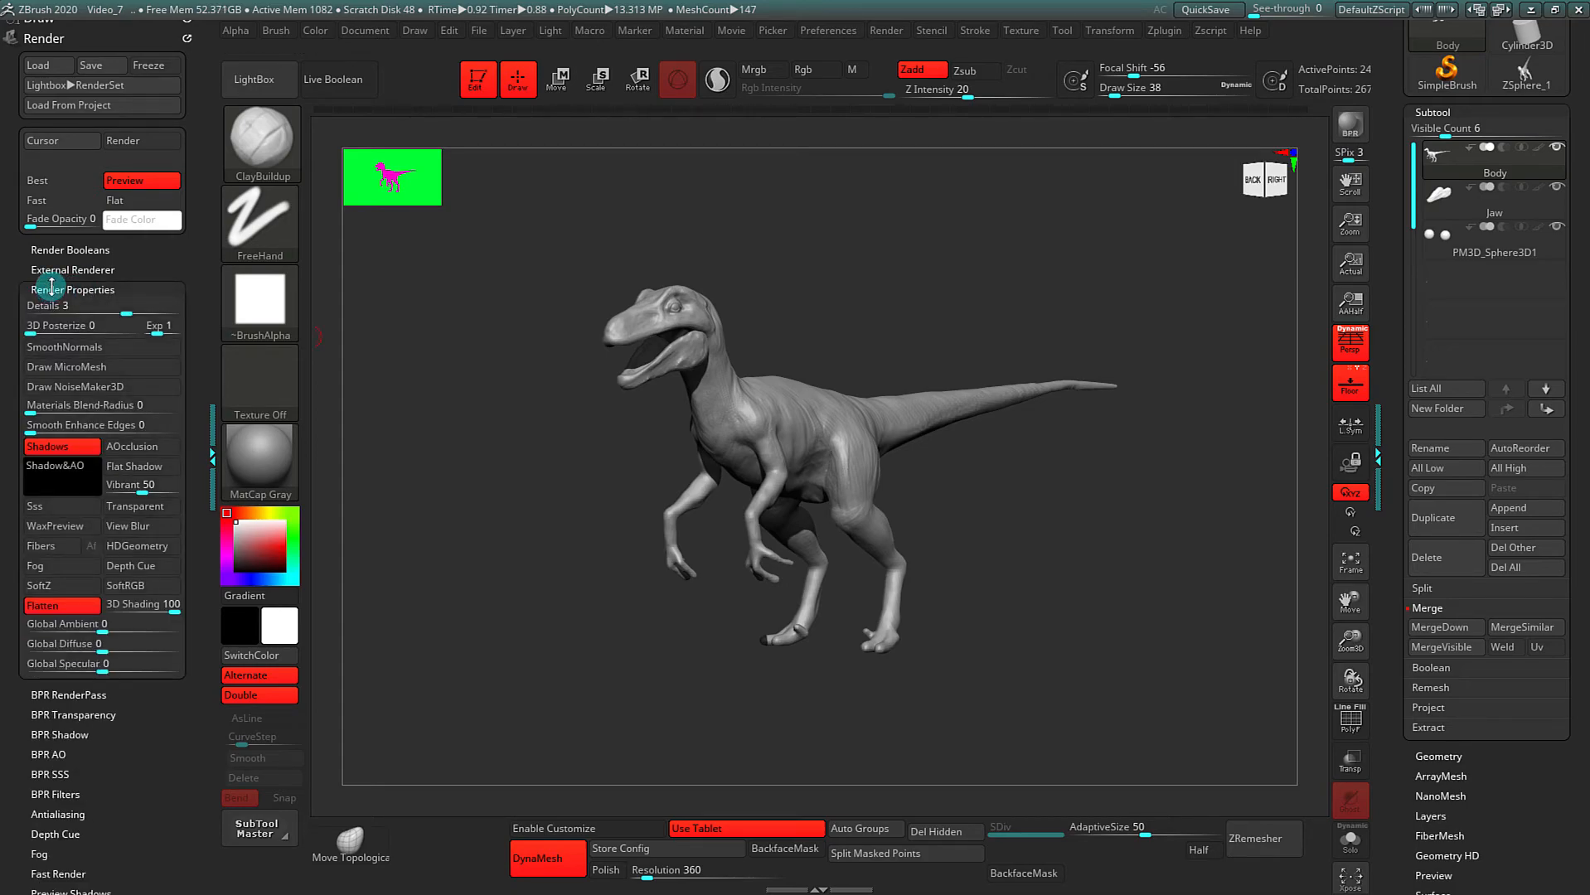
pyautogui.scroll(-2, 51, 287)
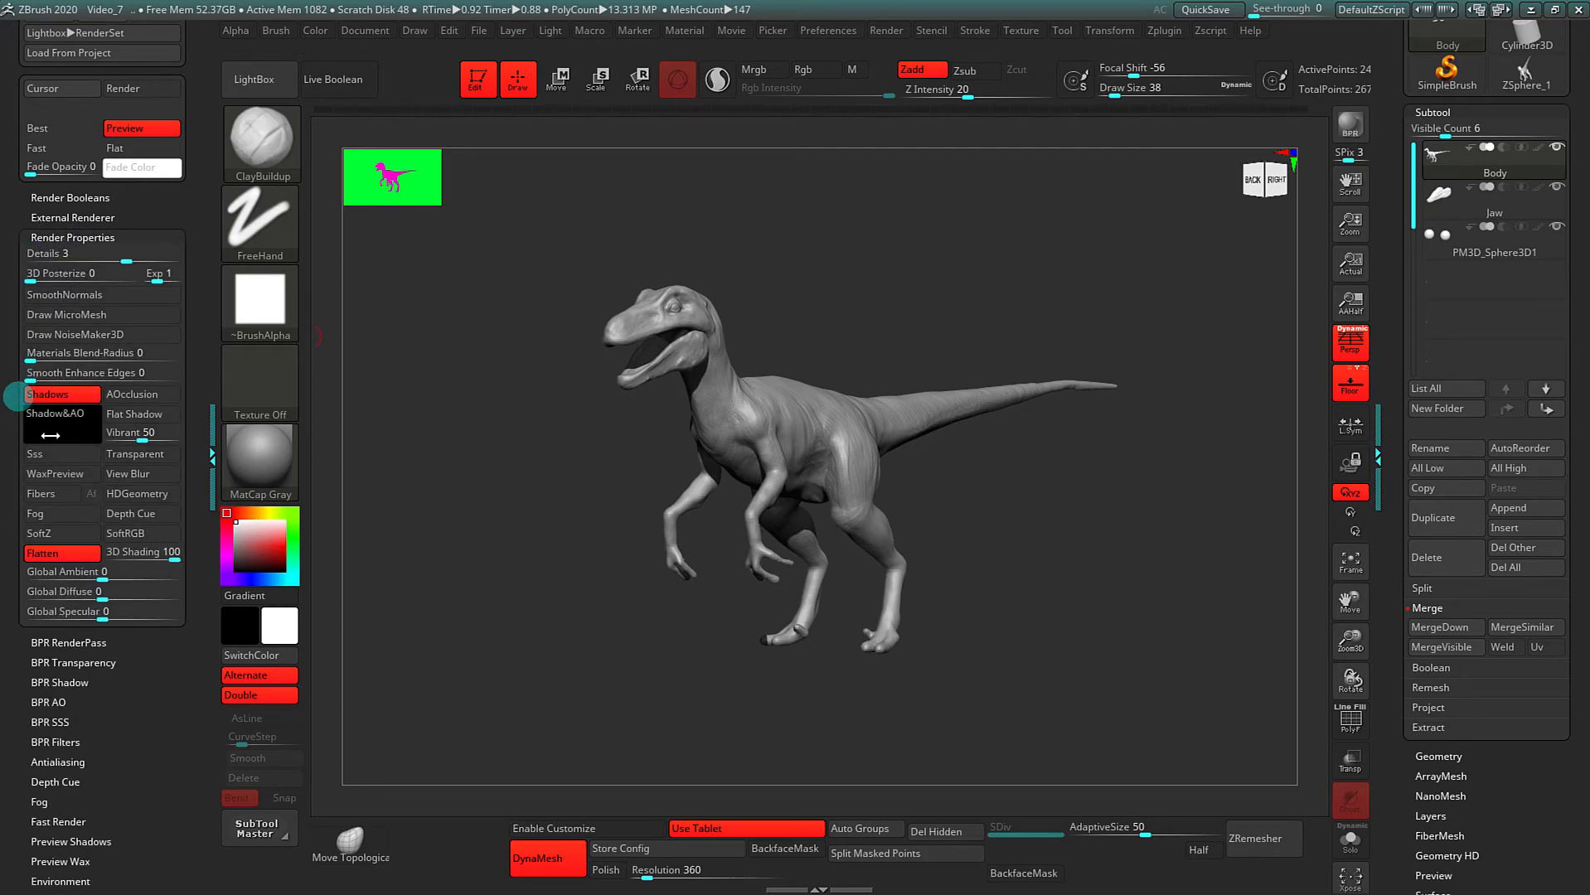
pyautogui.click(151, 394)
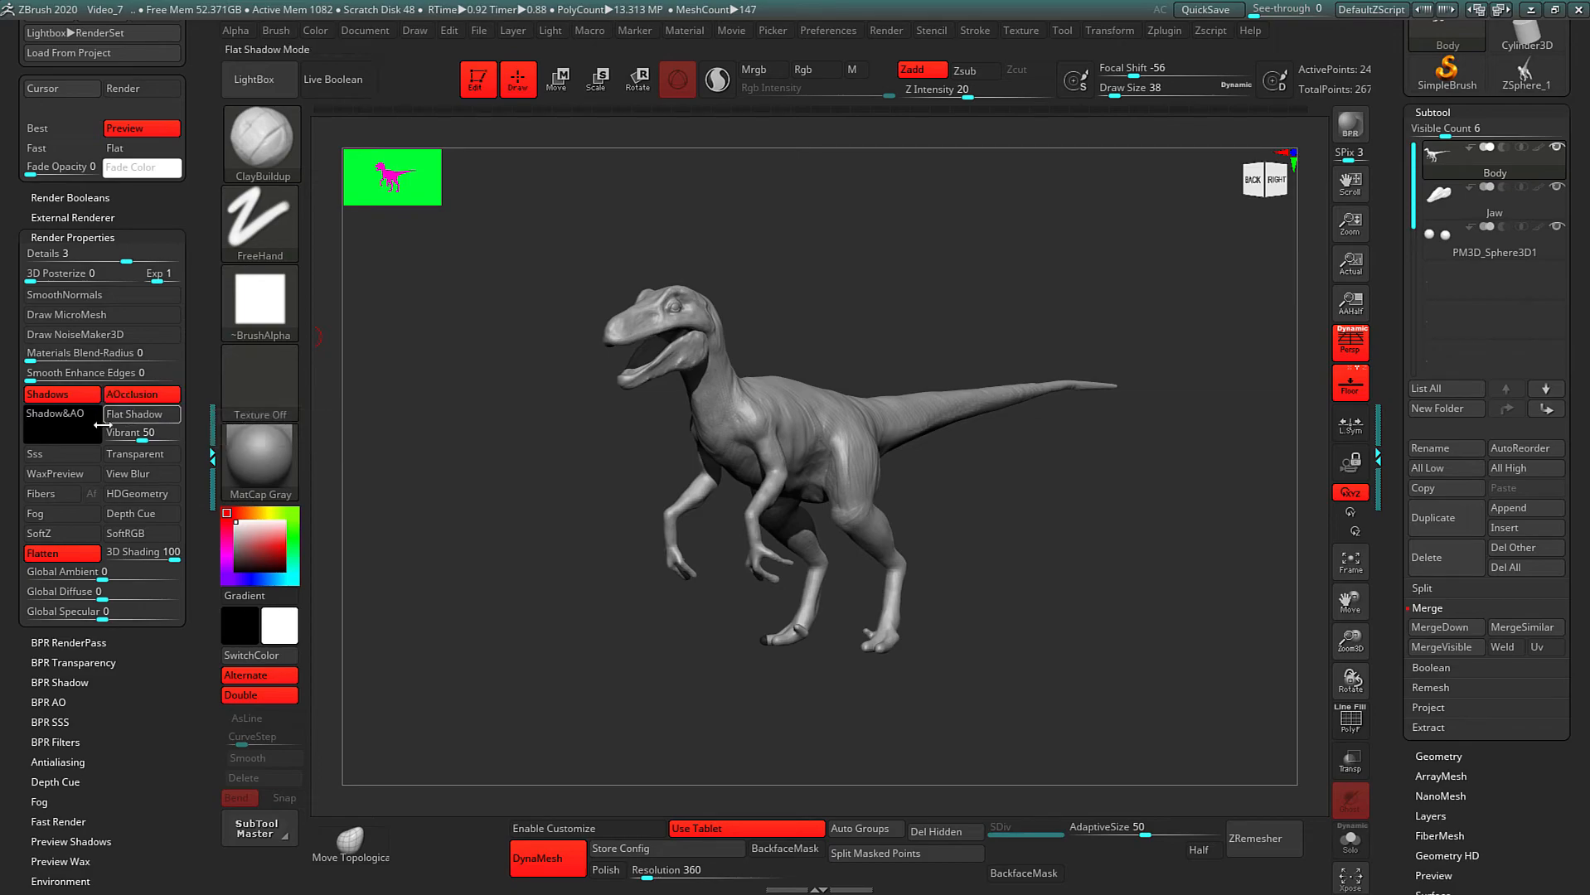
# Step: Set the BPR shadow rays to 125 and the shadow angle to 35
pyautogui.scroll(-1, 75, 464)
pyautogui.scroll(-10, 4, 418)
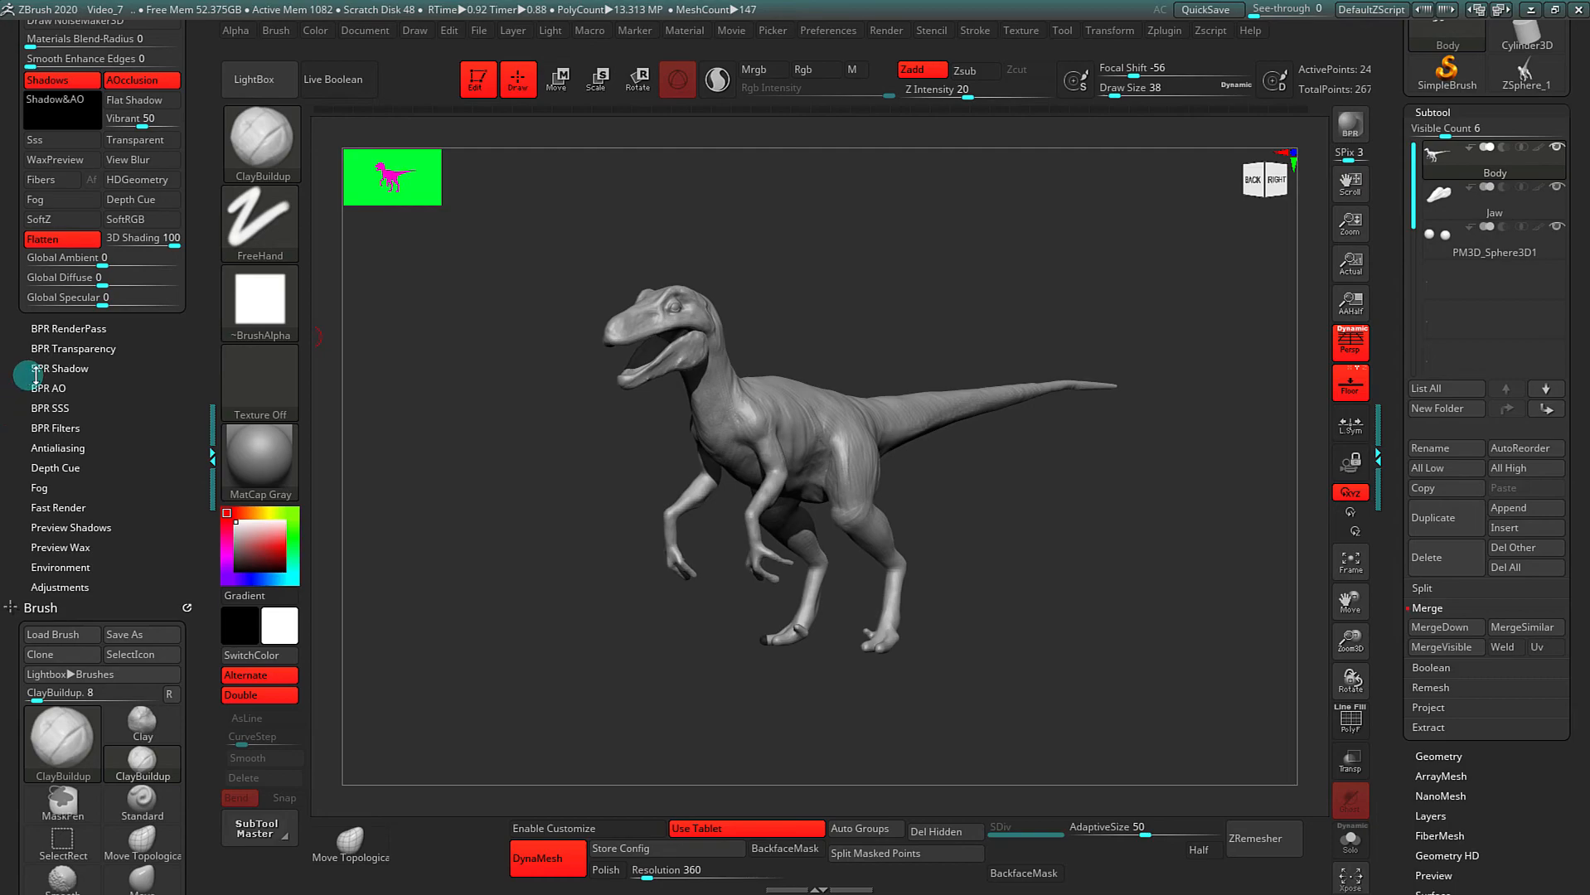
pyautogui.click(56, 367)
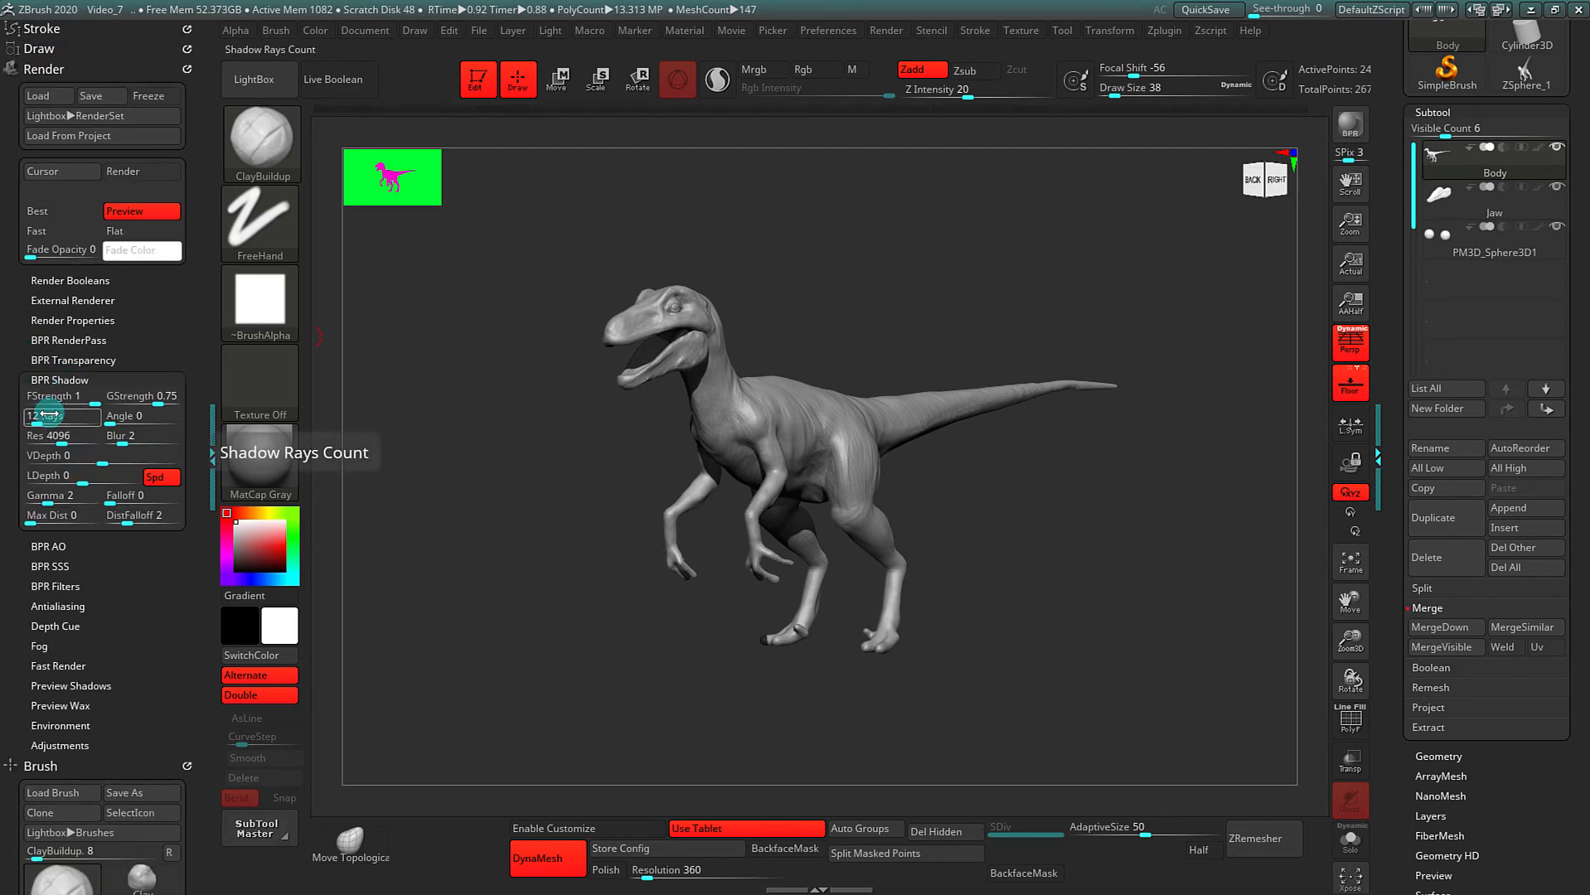
pyautogui.click(38, 415)
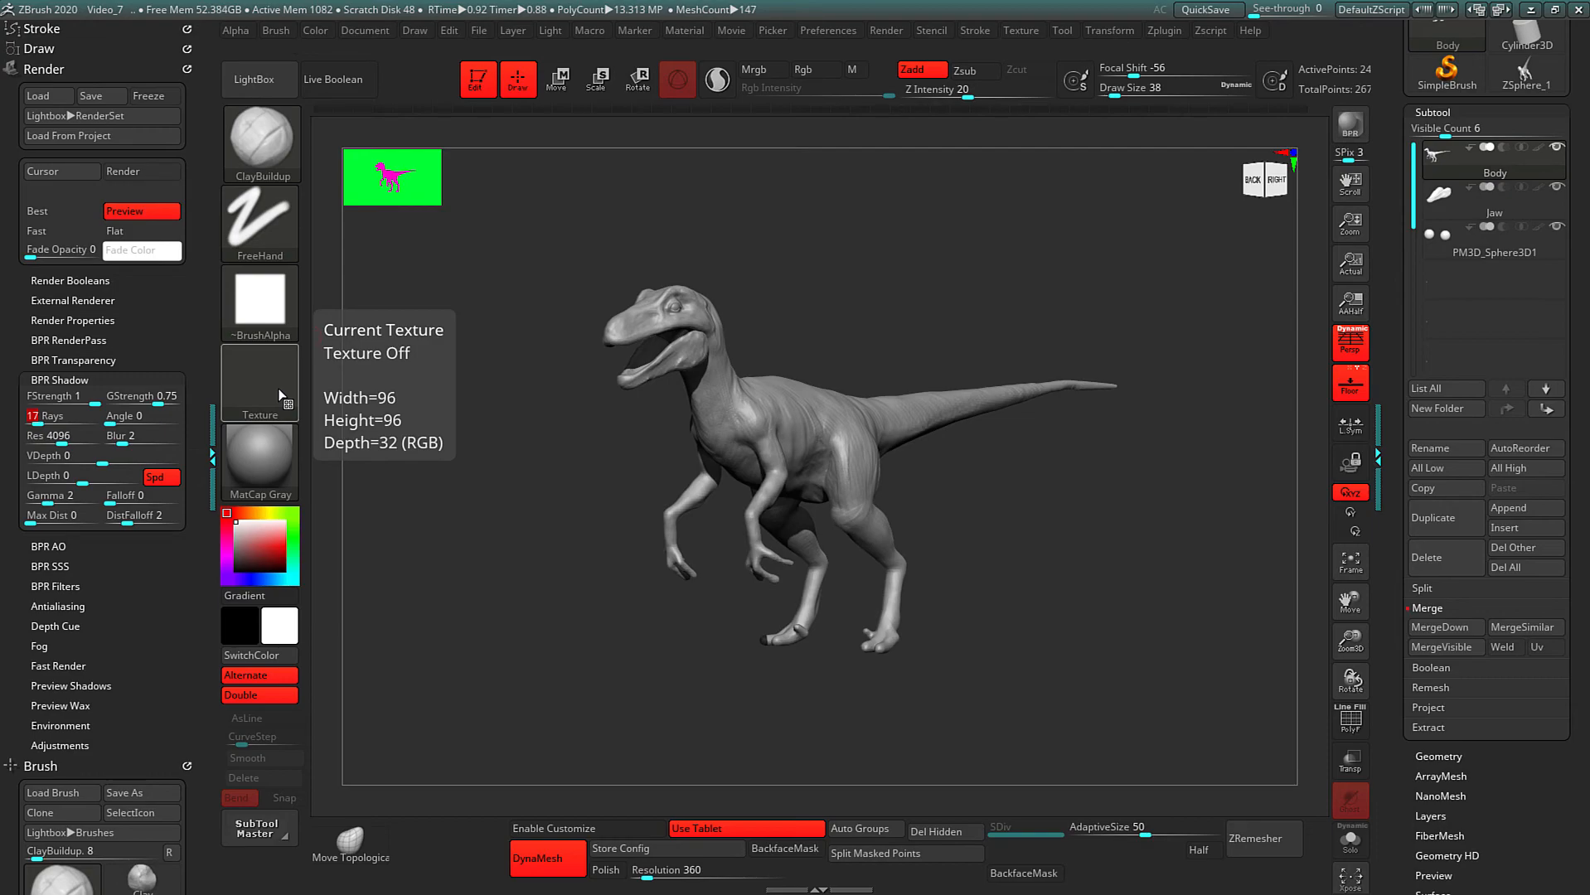
pyautogui.write('125')
pyautogui.press('Return')
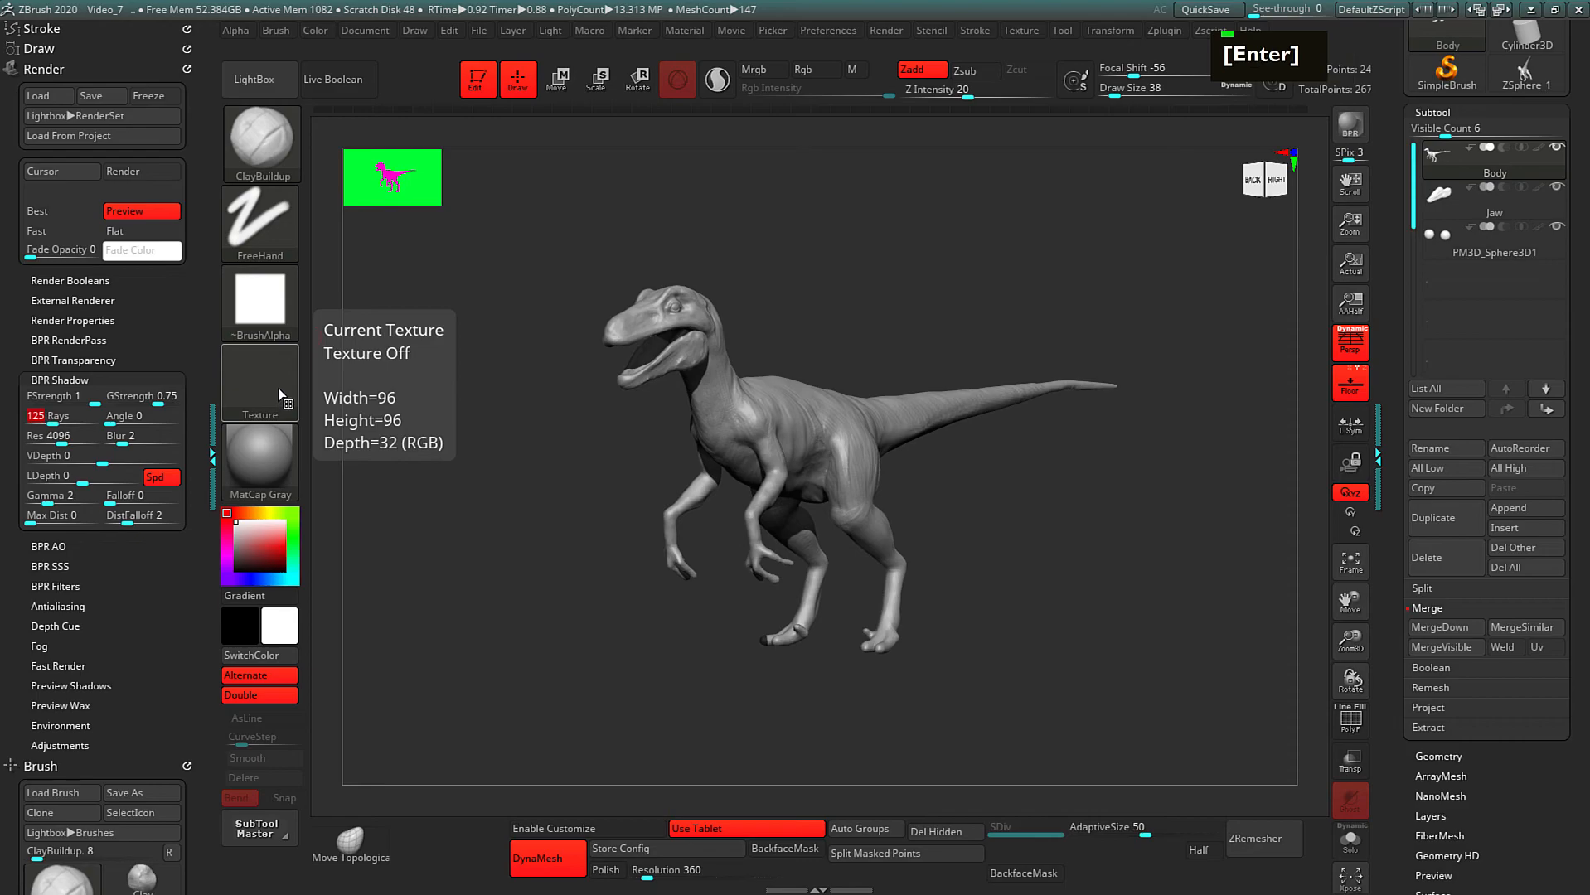
pyautogui.click(132, 415)
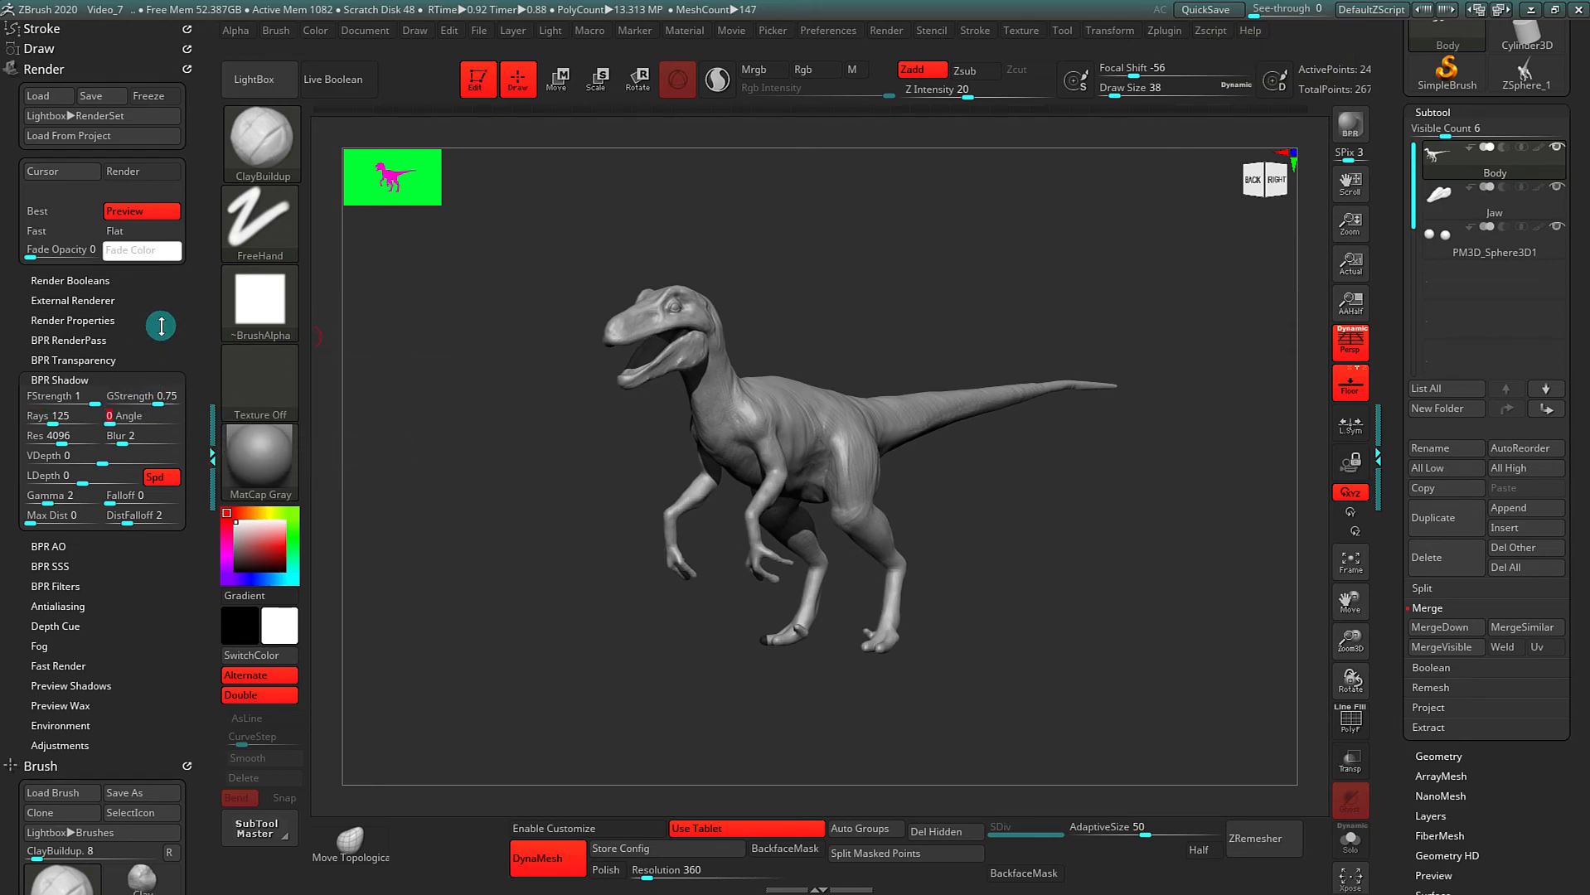
pyautogui.write('35')
pyautogui.press('Return')
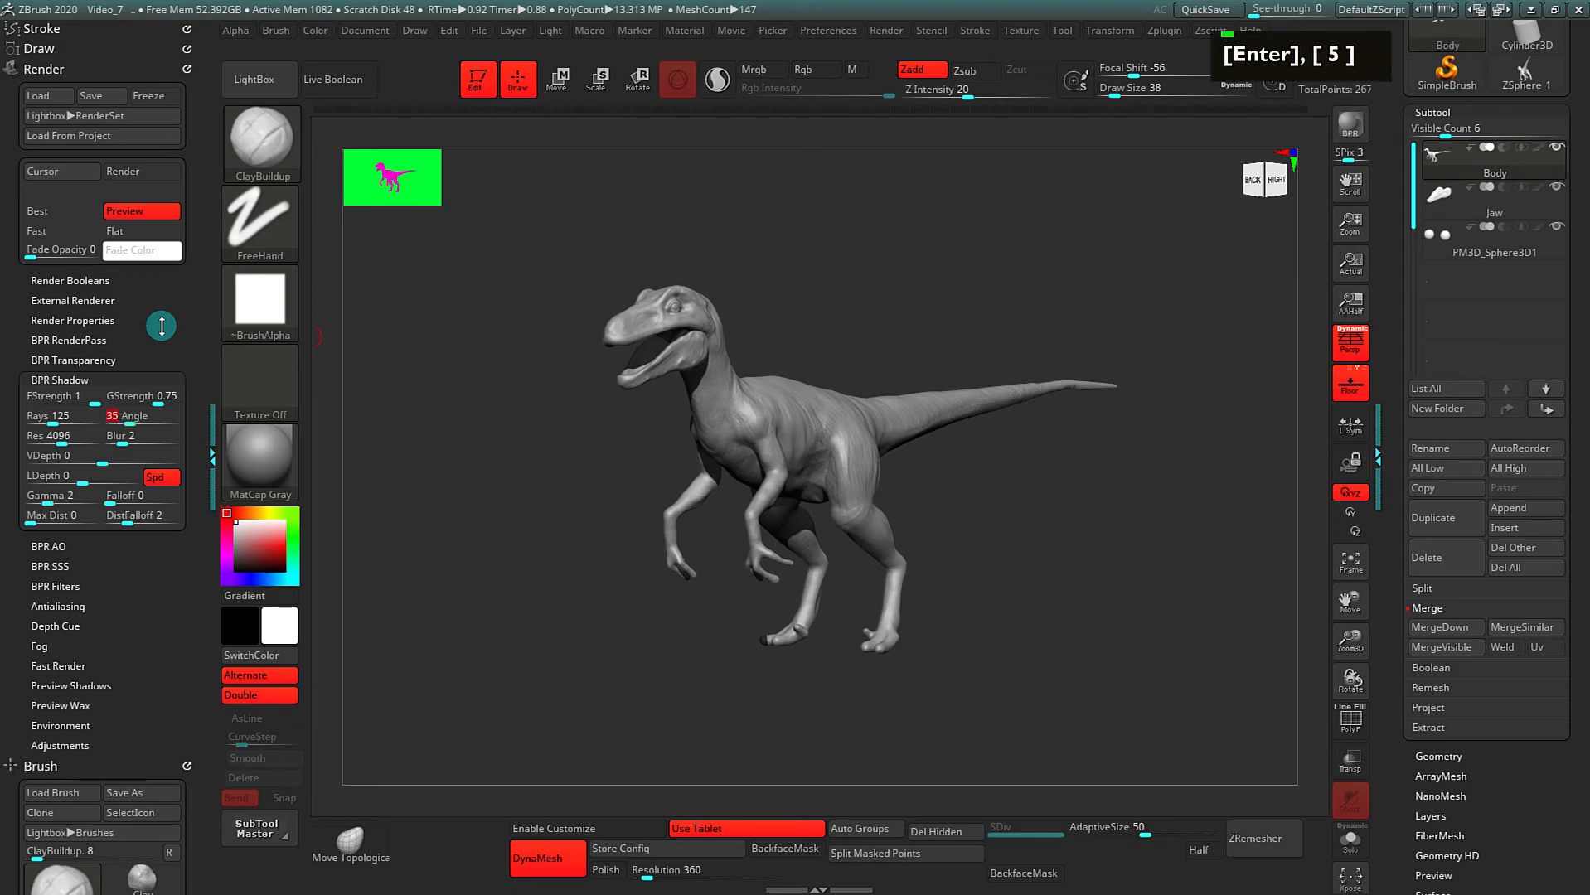
# Step: Set the BPR ambient occlusion rays to 125 and render the raptor again with BPR
pyautogui.moveTo(3, 533)
pyautogui.mouseDown()
pyautogui.moveTo(2, 489)
pyautogui.moveTo(3, 515)
pyautogui.mouseUp()
pyautogui.click(37, 501)
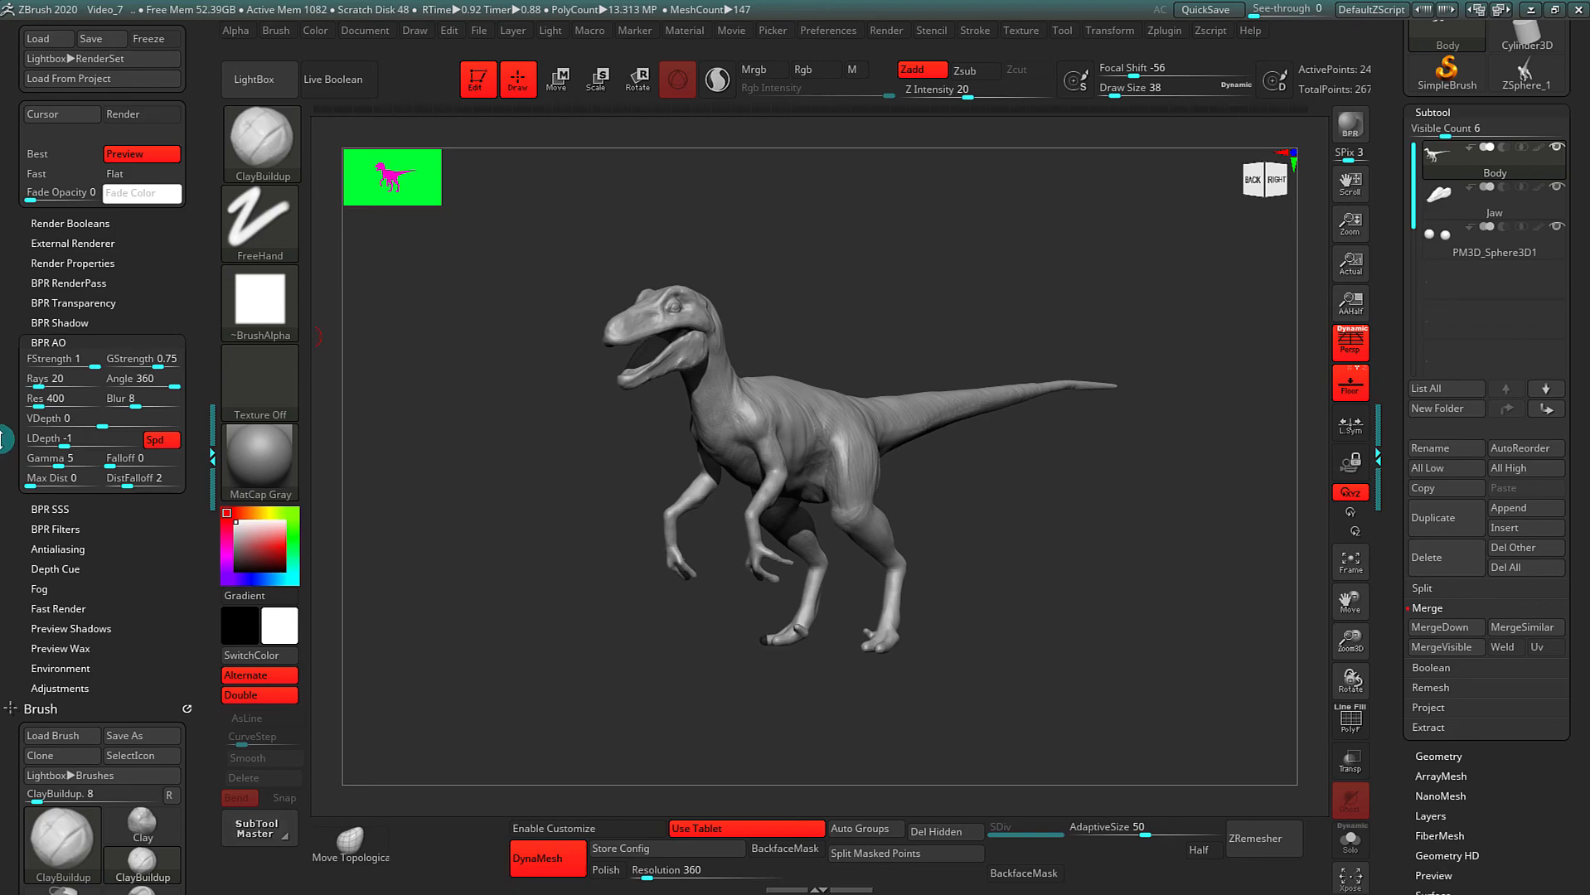
pyautogui.click(47, 384)
pyautogui.doubleClick(47, 385)
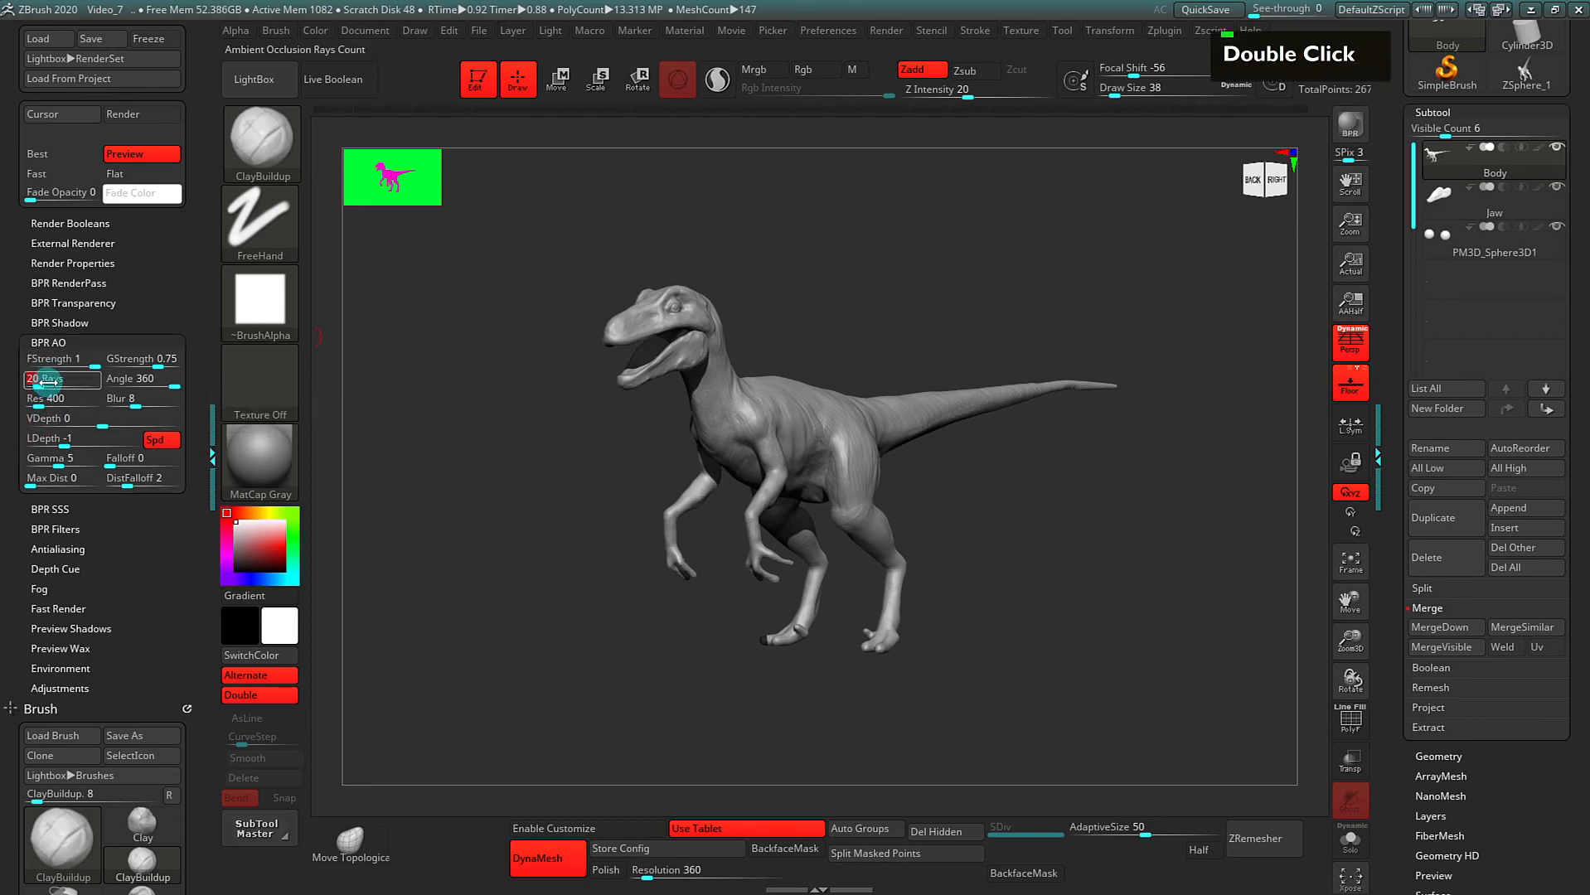
pyautogui.write('125')
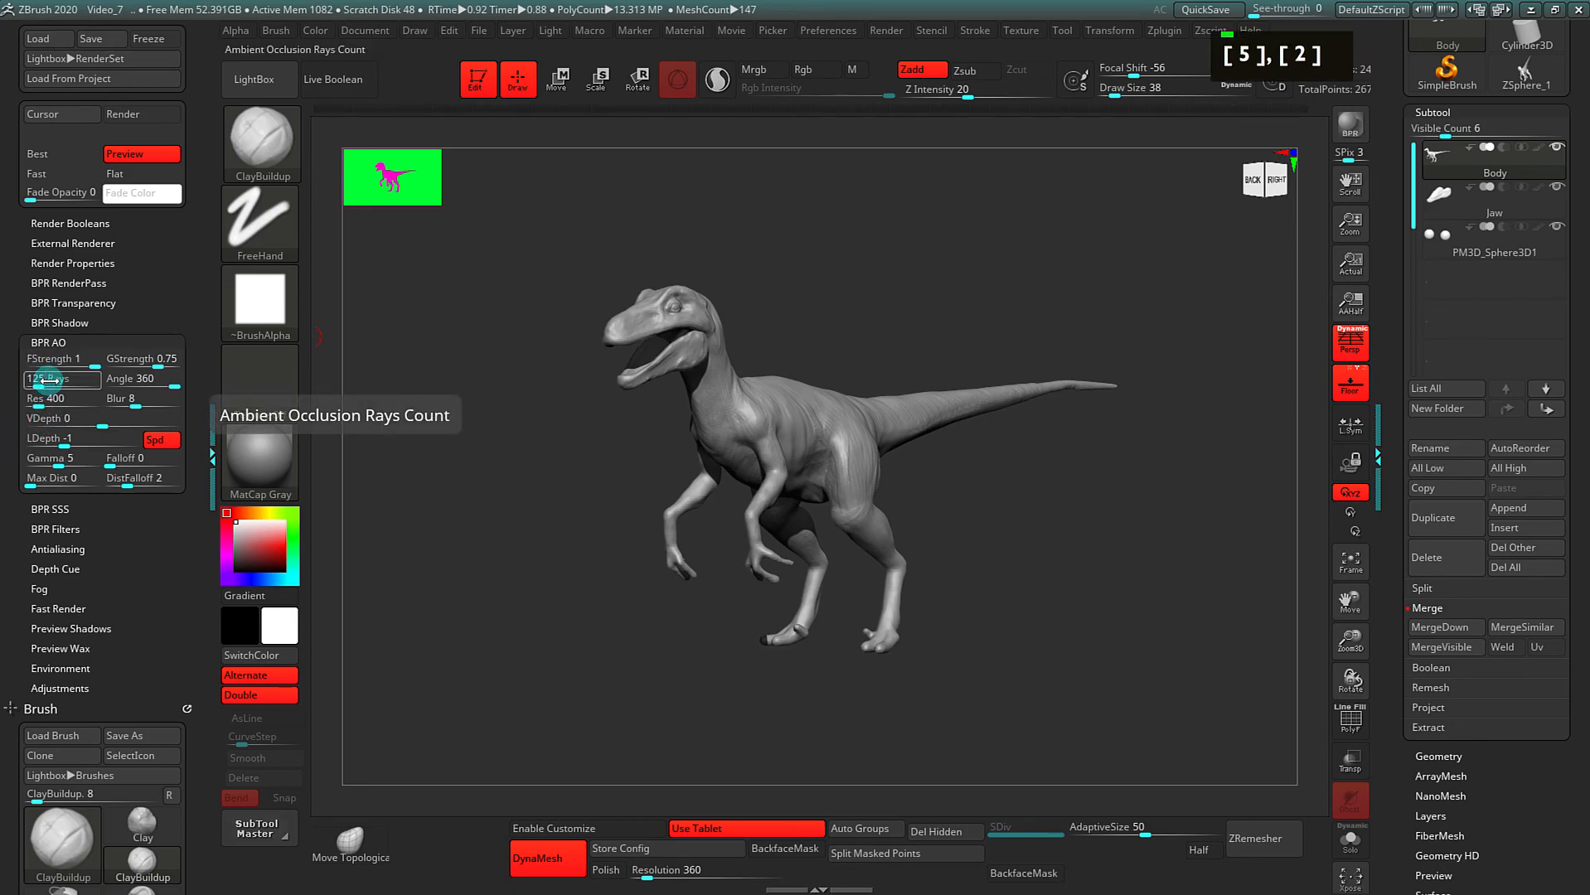
pyautogui.press('Return')
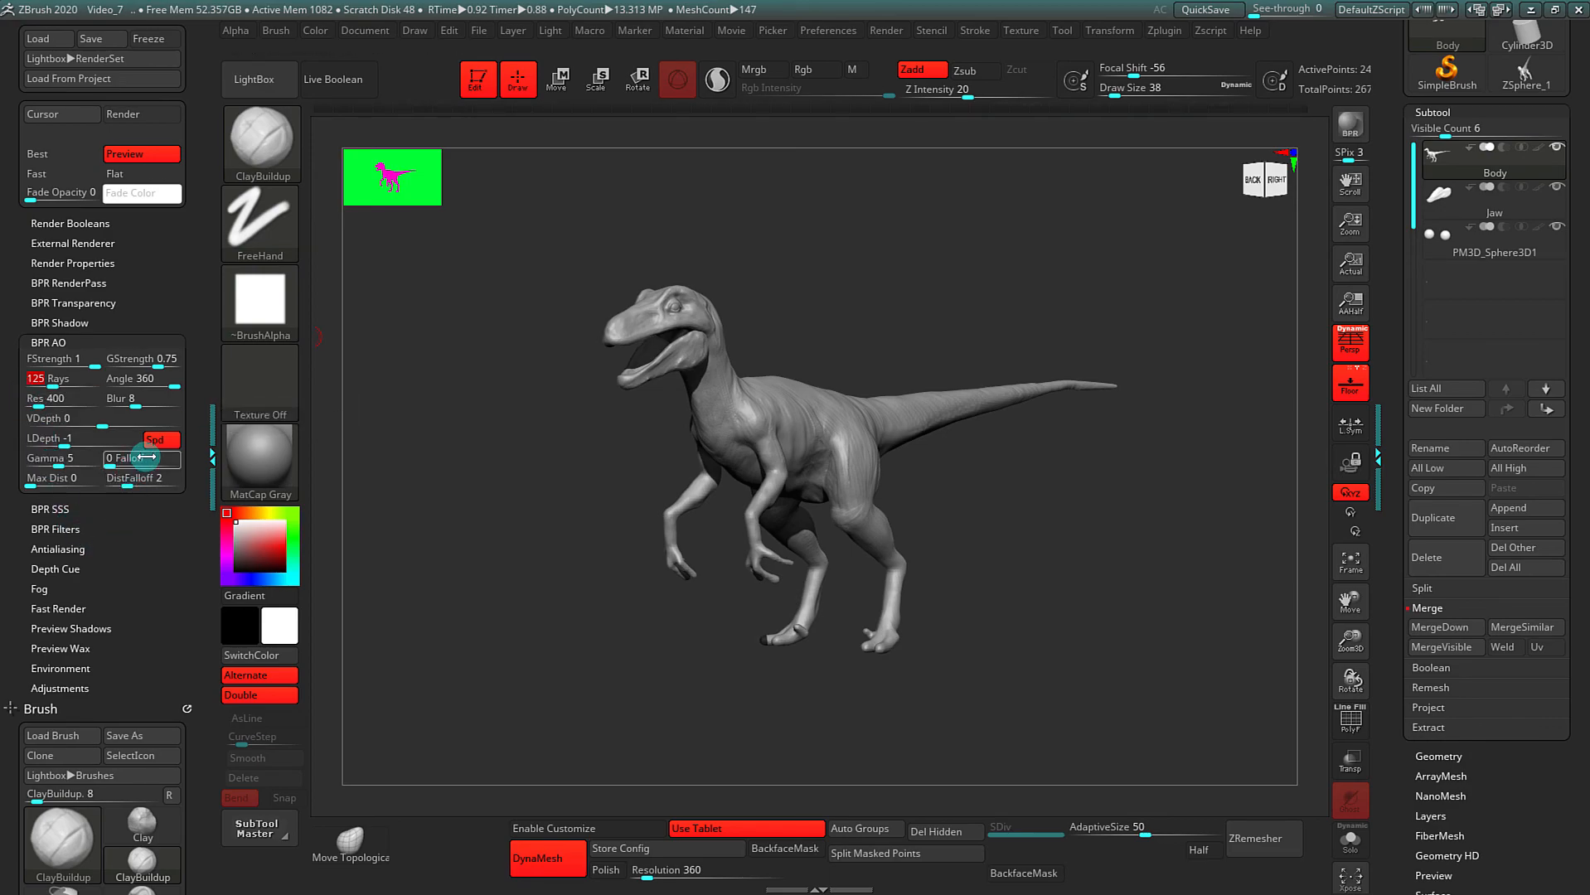
pyautogui.click(1364, 133)
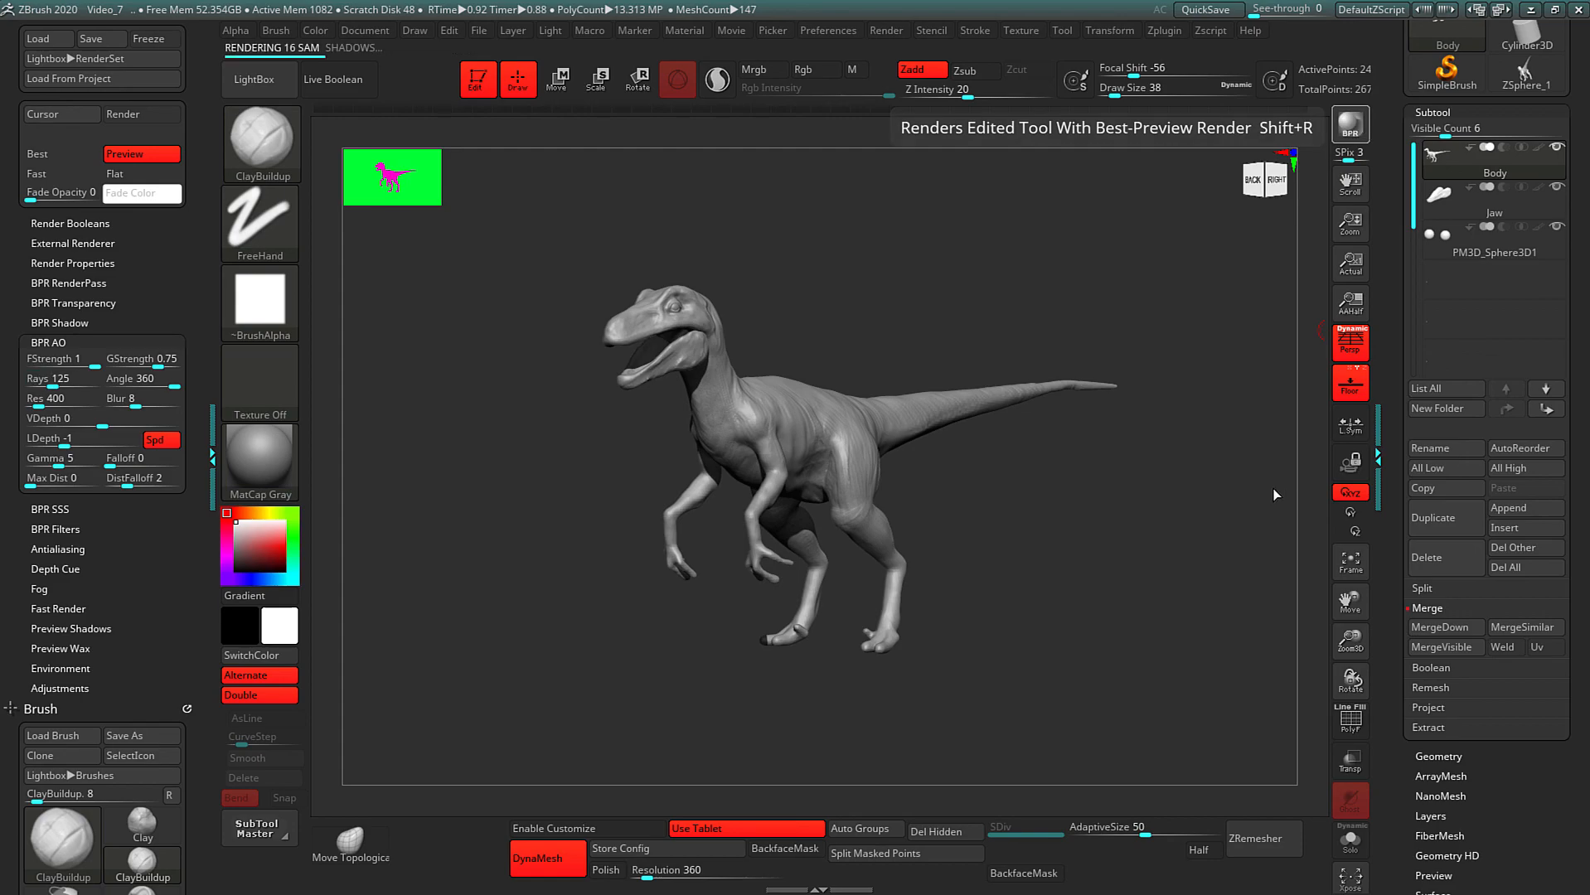